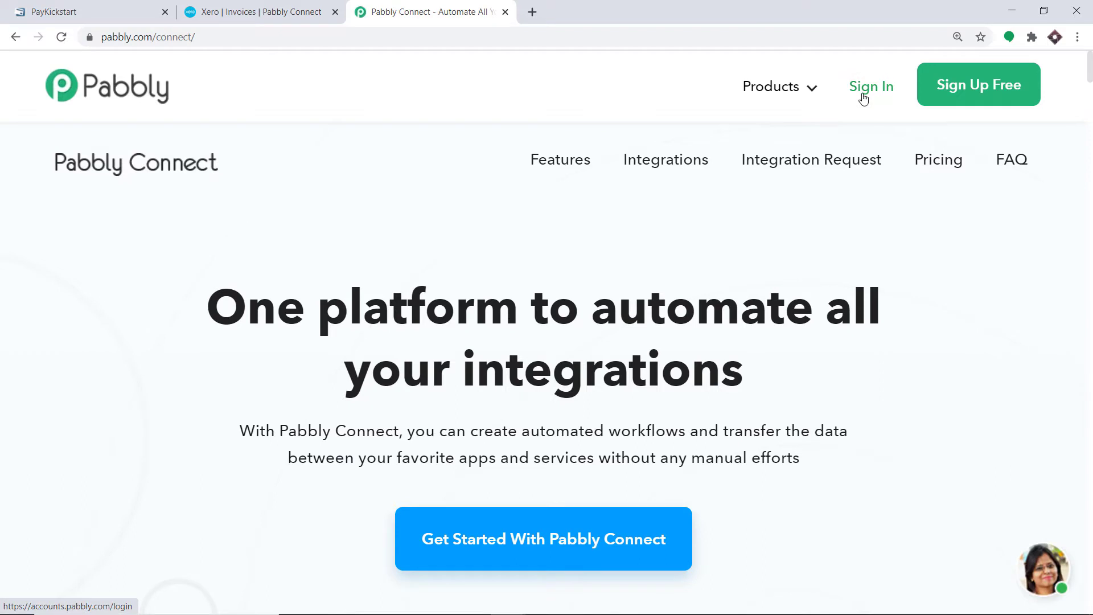
Sign in to the Pabbly account and open the Connect application
left_click(863, 99)
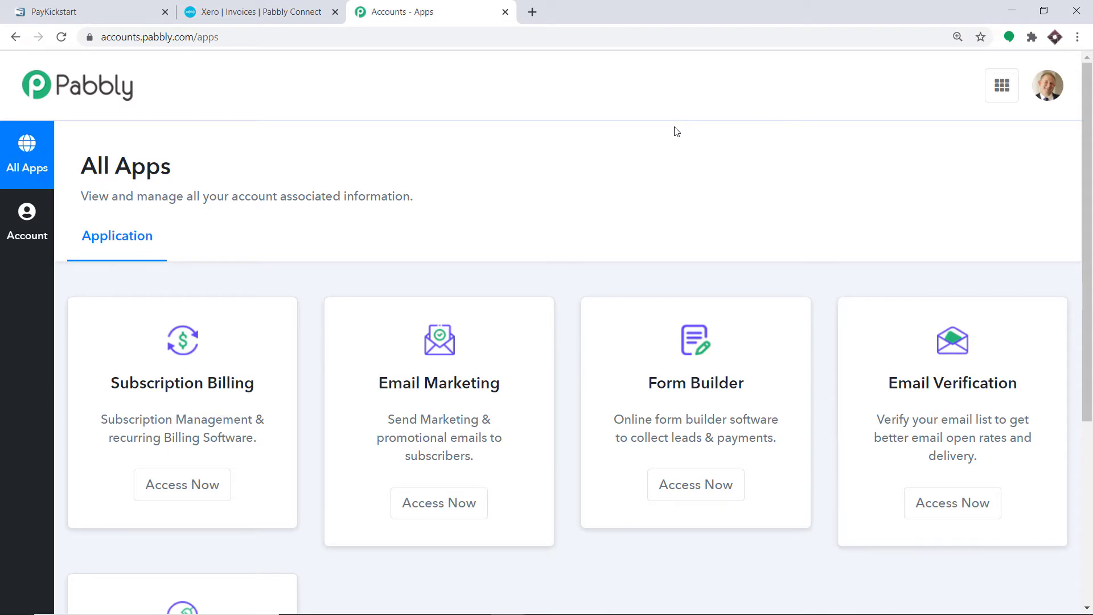
scroll(676, 137, "down", 5)
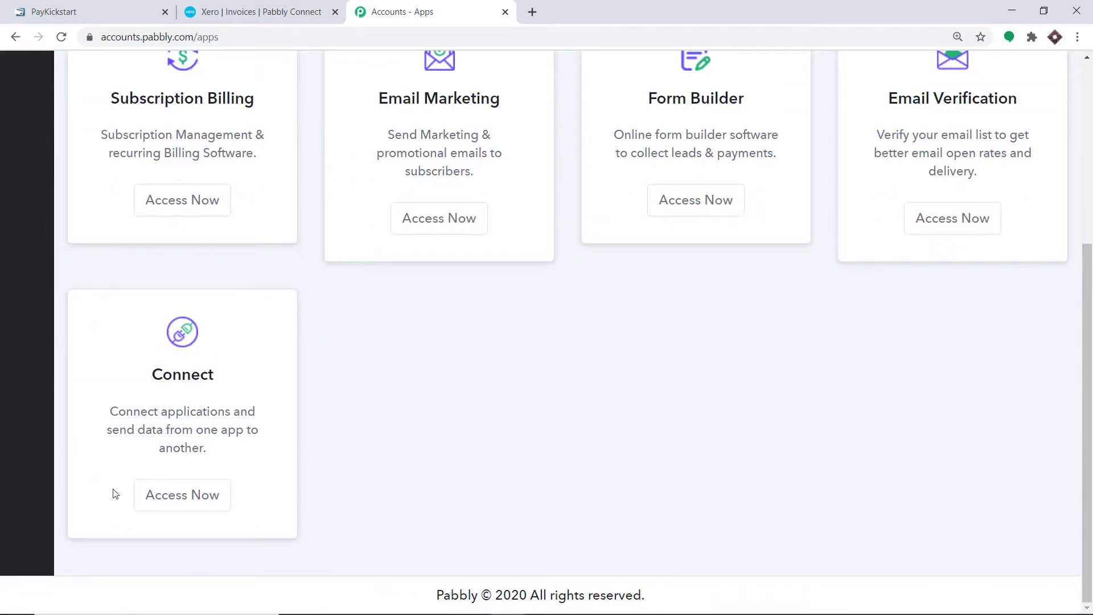
left_click(203, 505)
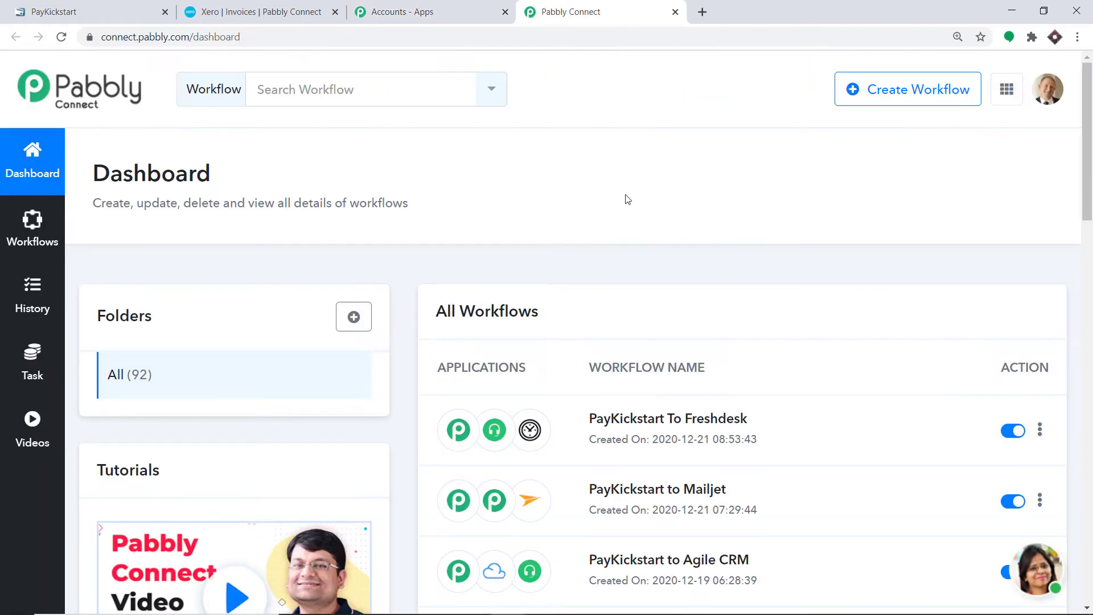
Create a new workflow named "PayKickstart To Xero"
left_click(914, 101)
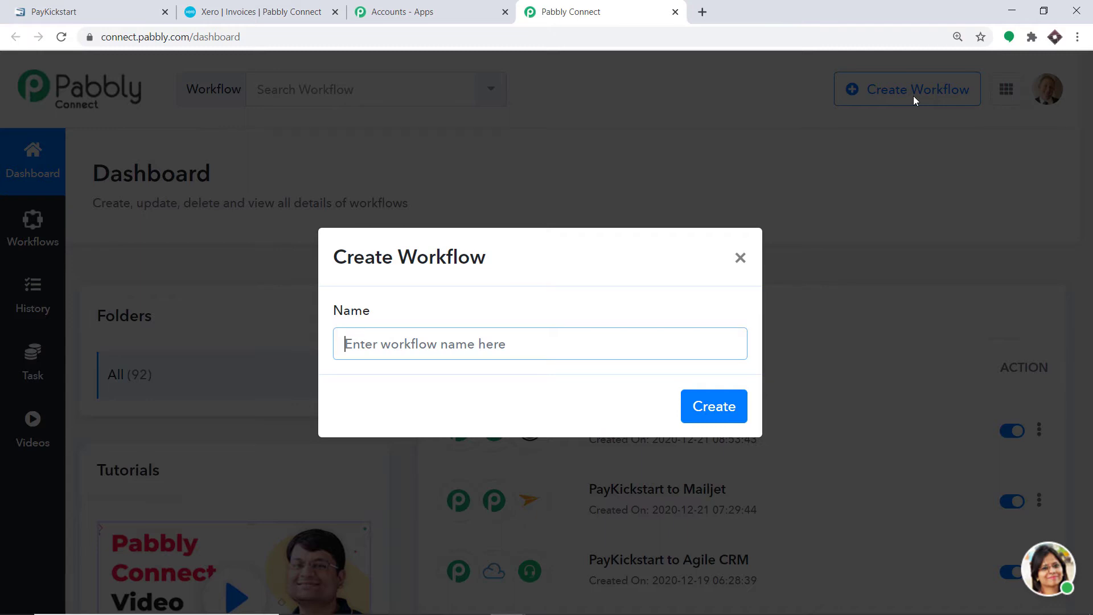
type("Pa")
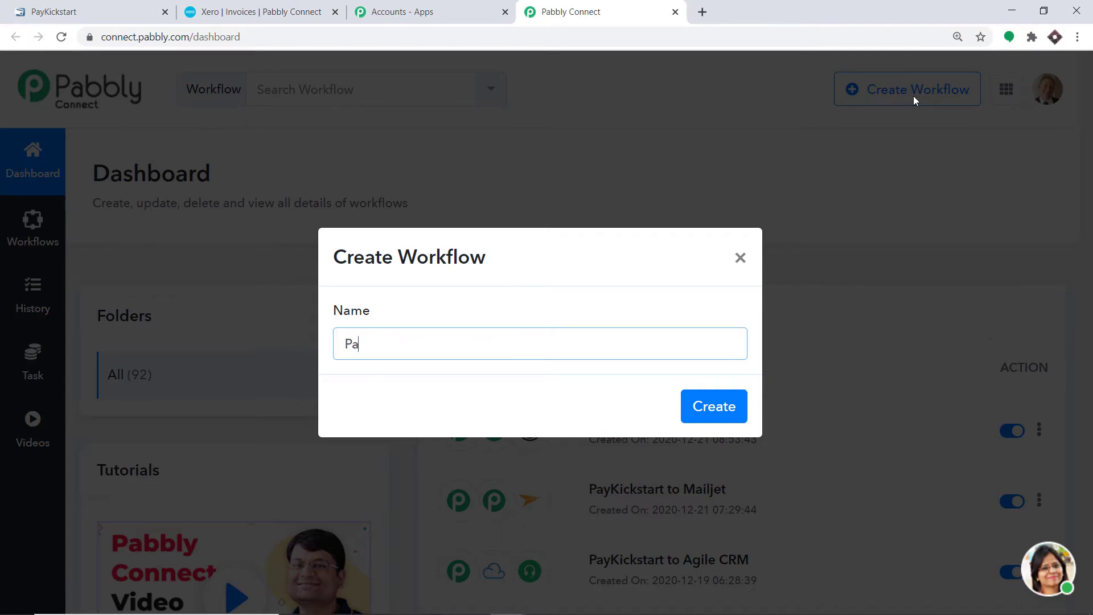
type("yKickstart To ")
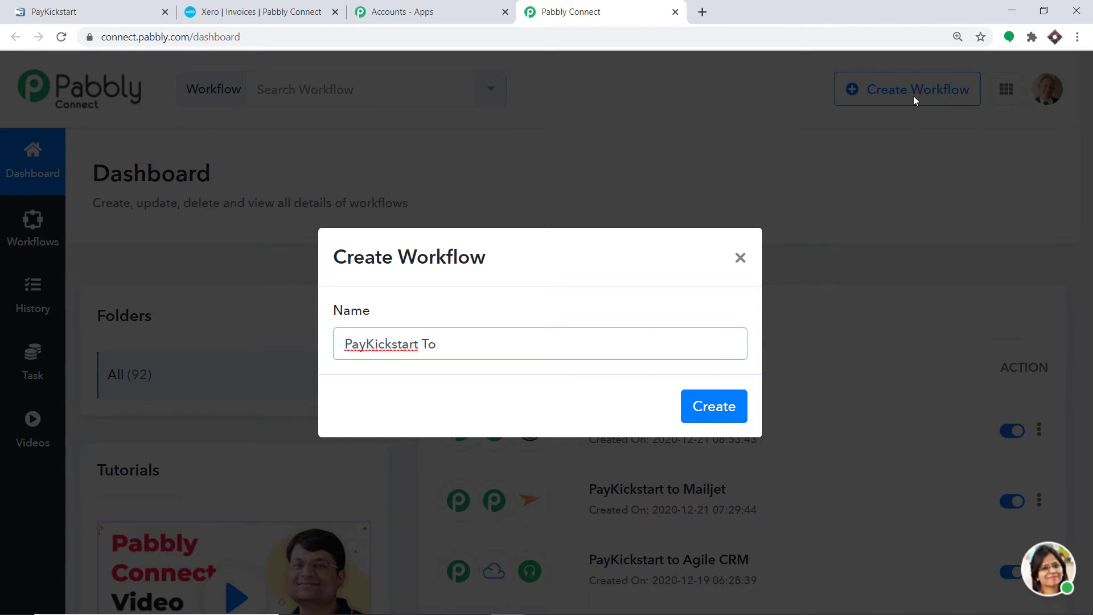
type("Xero")
left_click(728, 398)
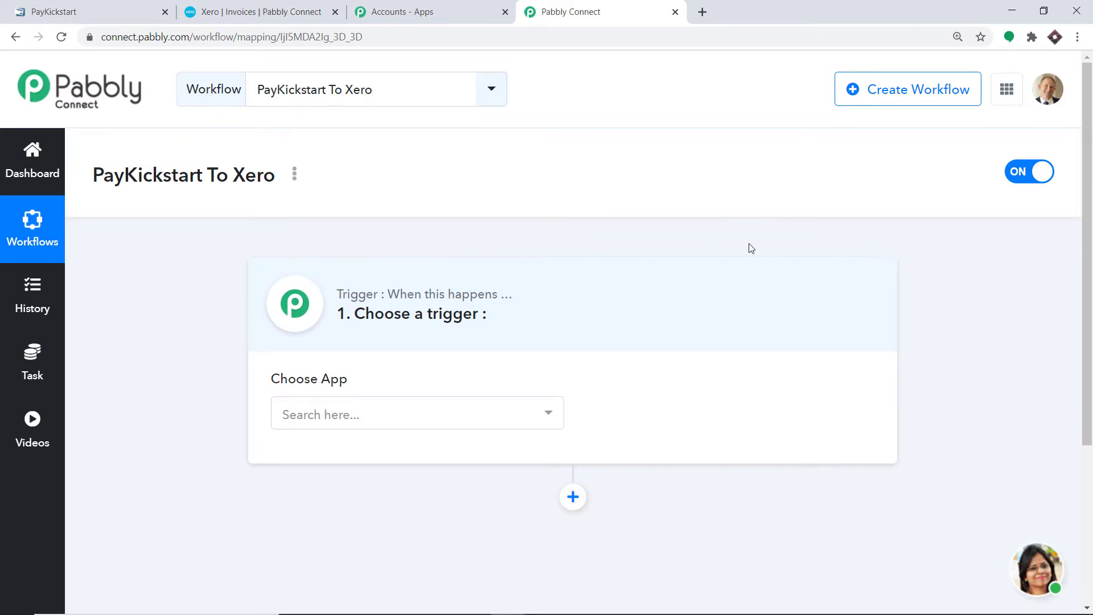
Set the workflow's trigger app to PayKickstart with Transaction Sales as the trigger event
left_click(387, 403)
type("p")
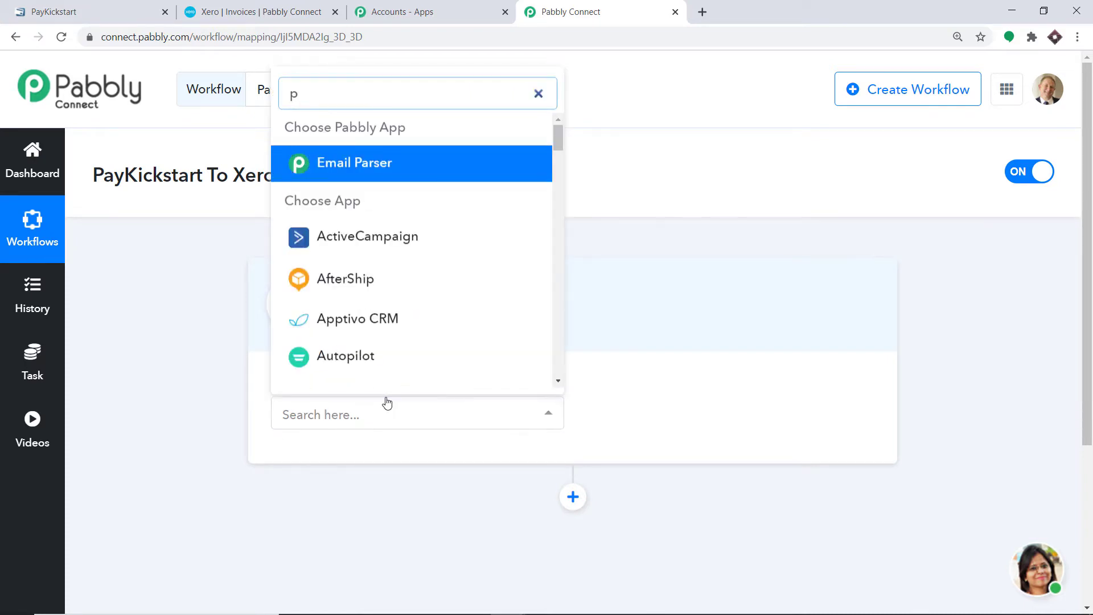
type("ay")
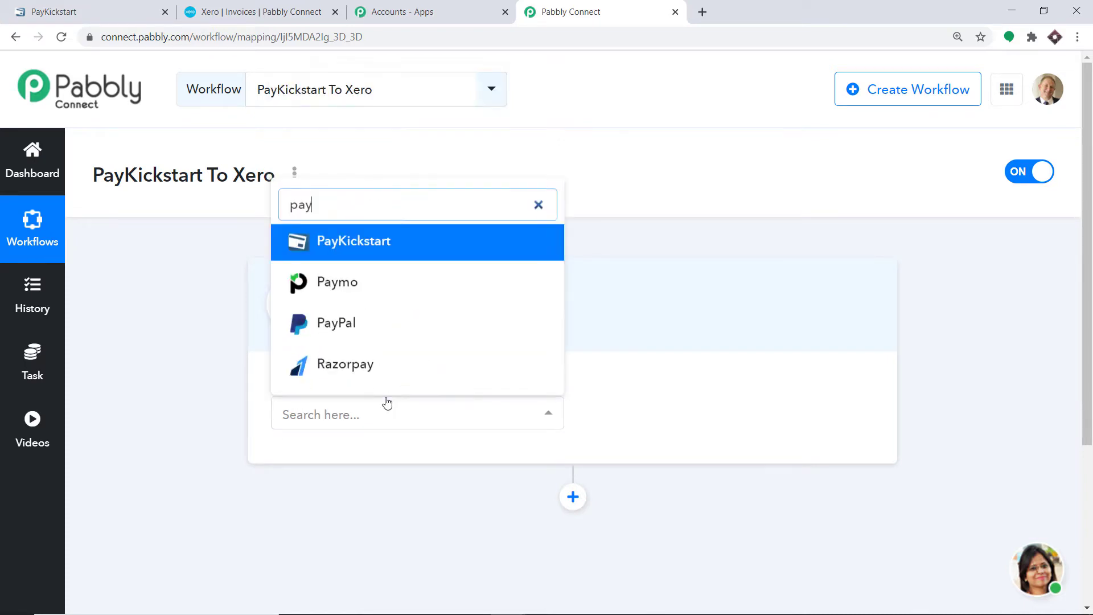
left_click(390, 243)
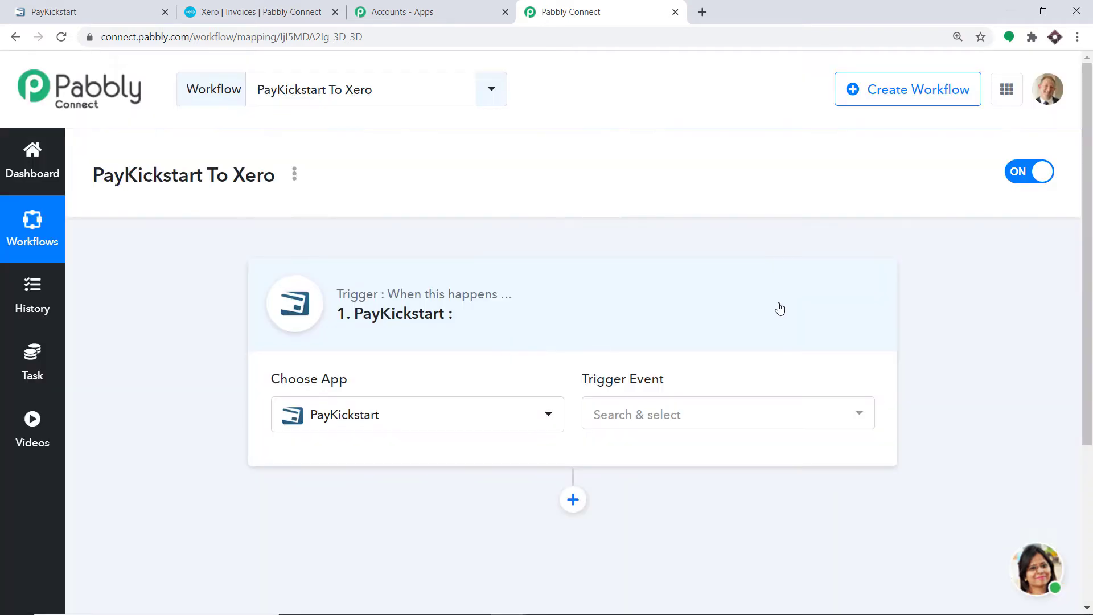
left_click(623, 420)
scroll(738, 261, "down", 5)
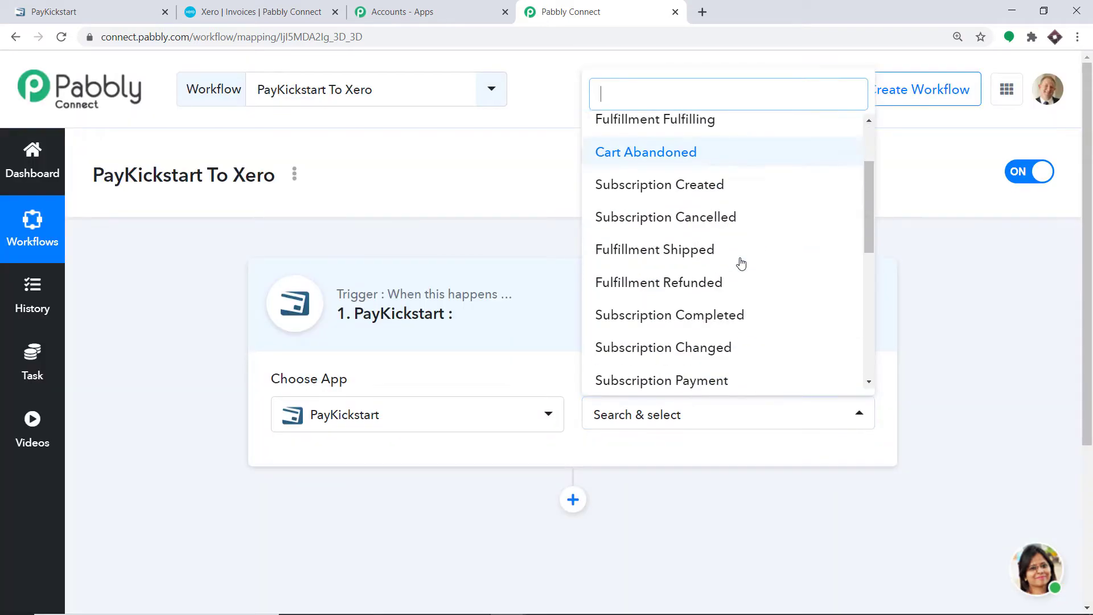
left_click(673, 377)
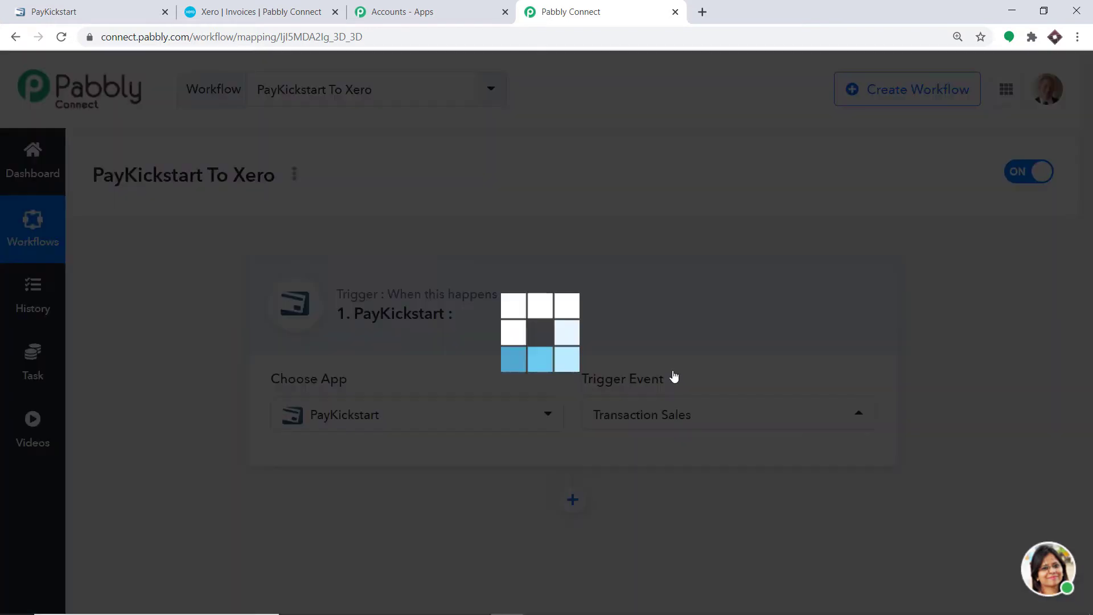
Review the other trigger events offered for PayKickstart and the webhook setup instructions
left_click(678, 415)
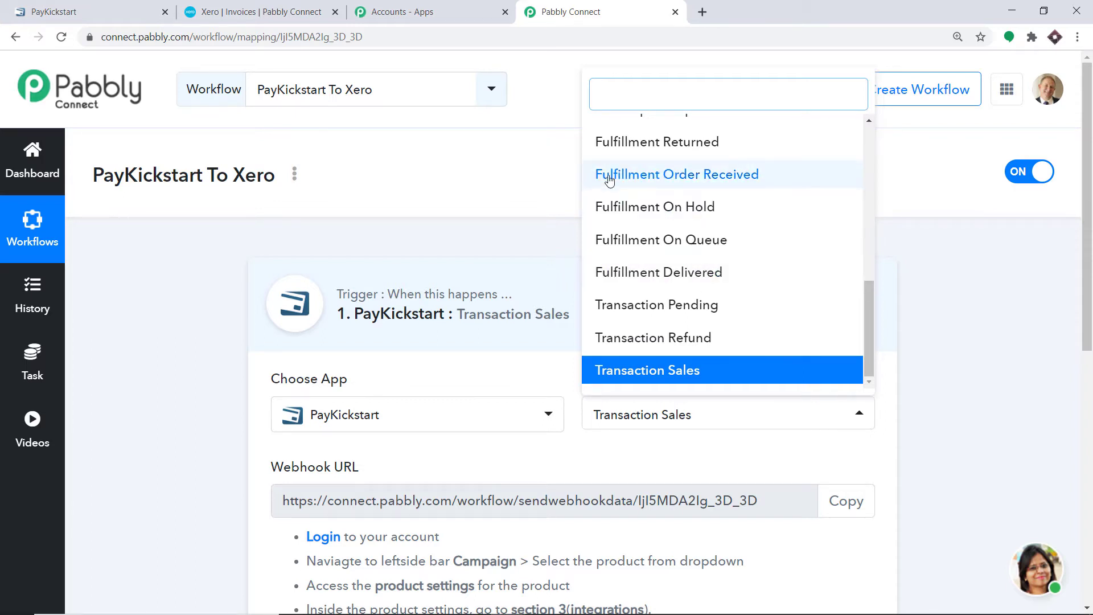
scroll(763, 181, "up", 3)
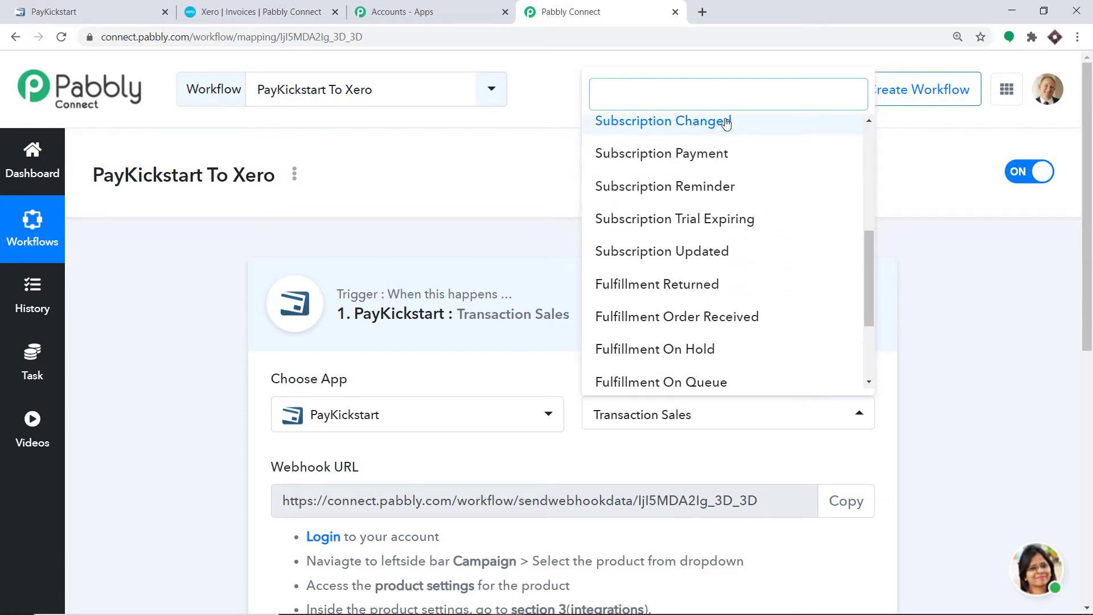
scroll(737, 152, "up", 2)
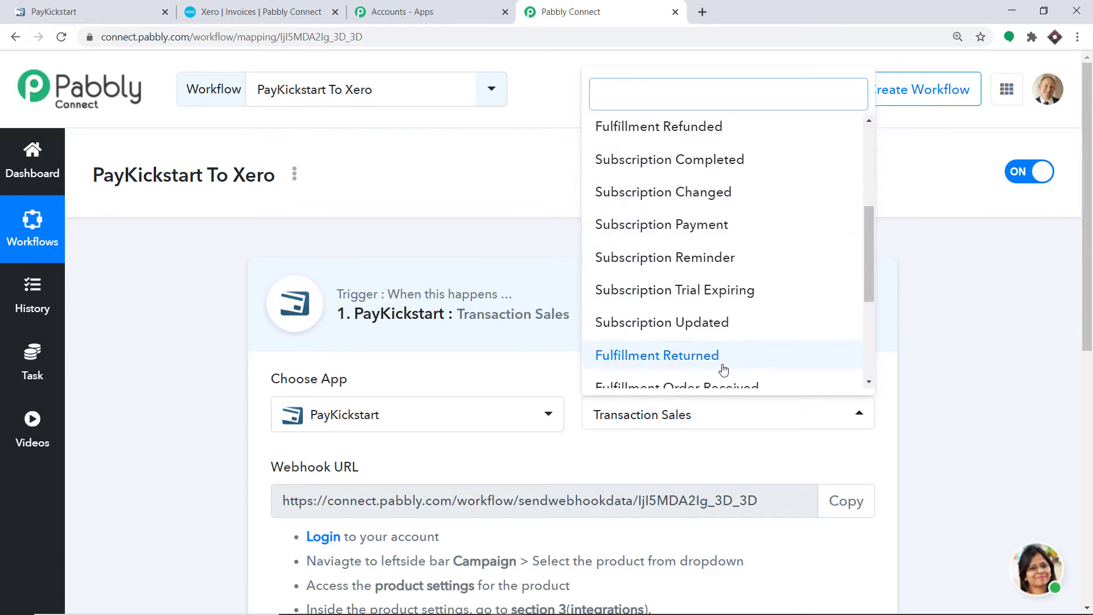
scroll(747, 327, "down", 2)
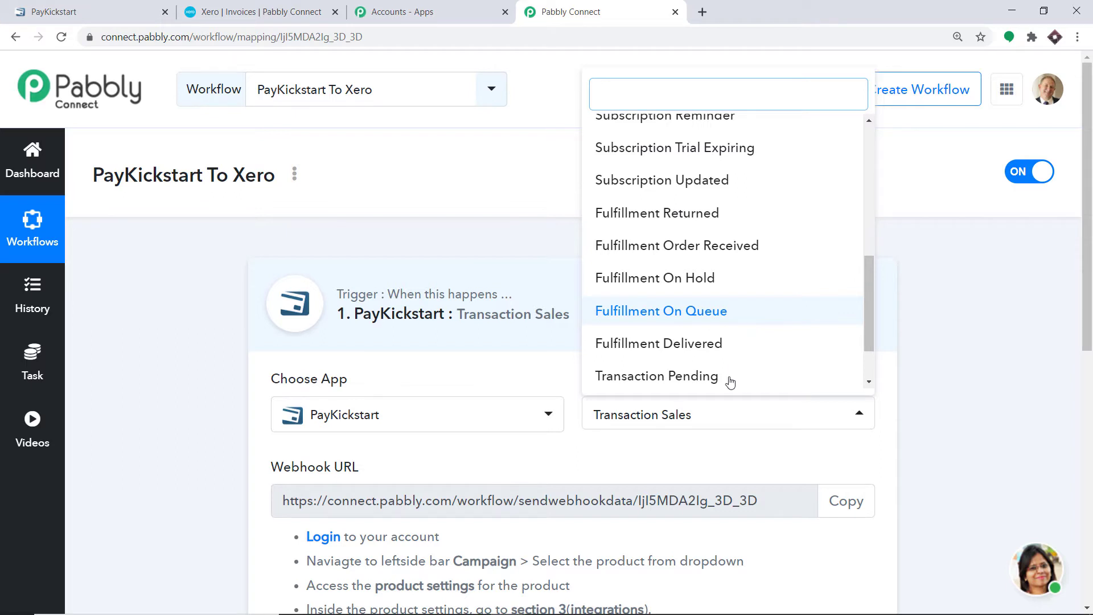
left_click(672, 462)
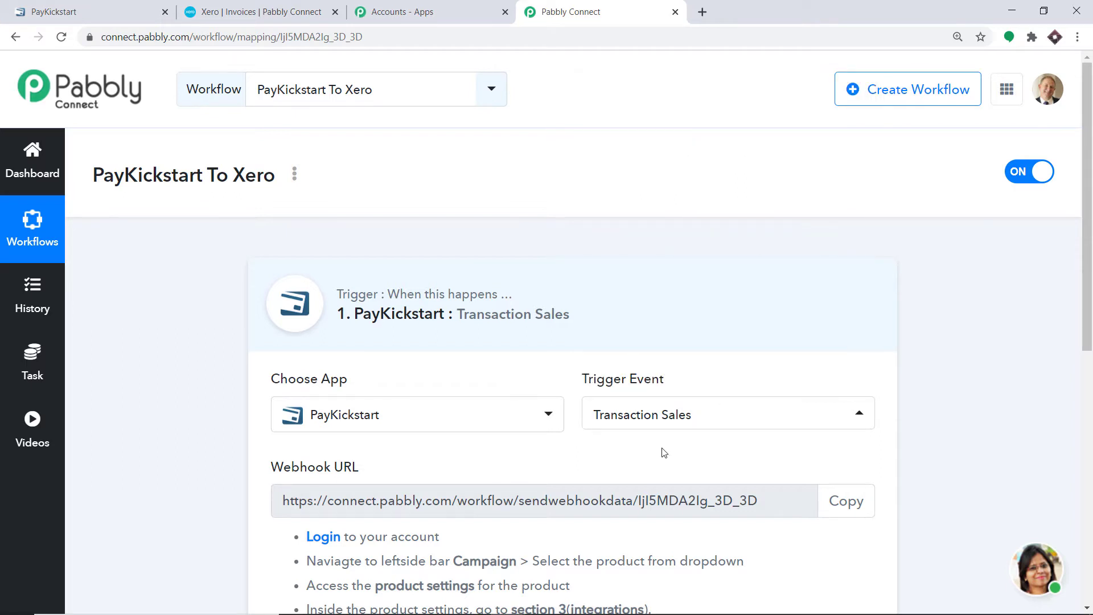
scroll(708, 215, "down", 3)
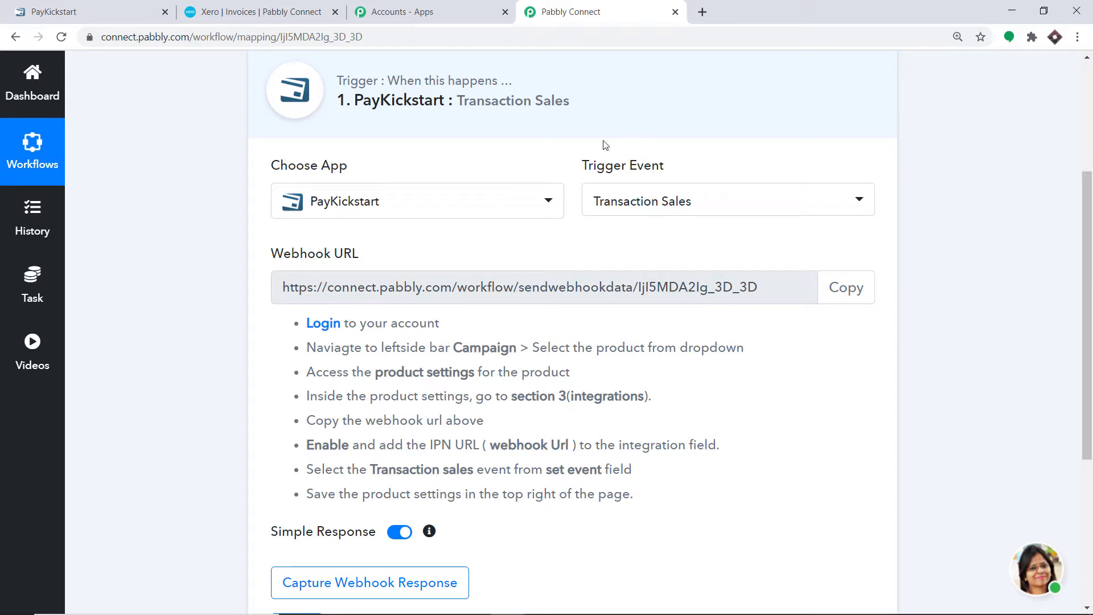
Switch to PayKickstart and open the Tshirt product of the Pabbly Connect campaign for editing
left_click(121, 5)
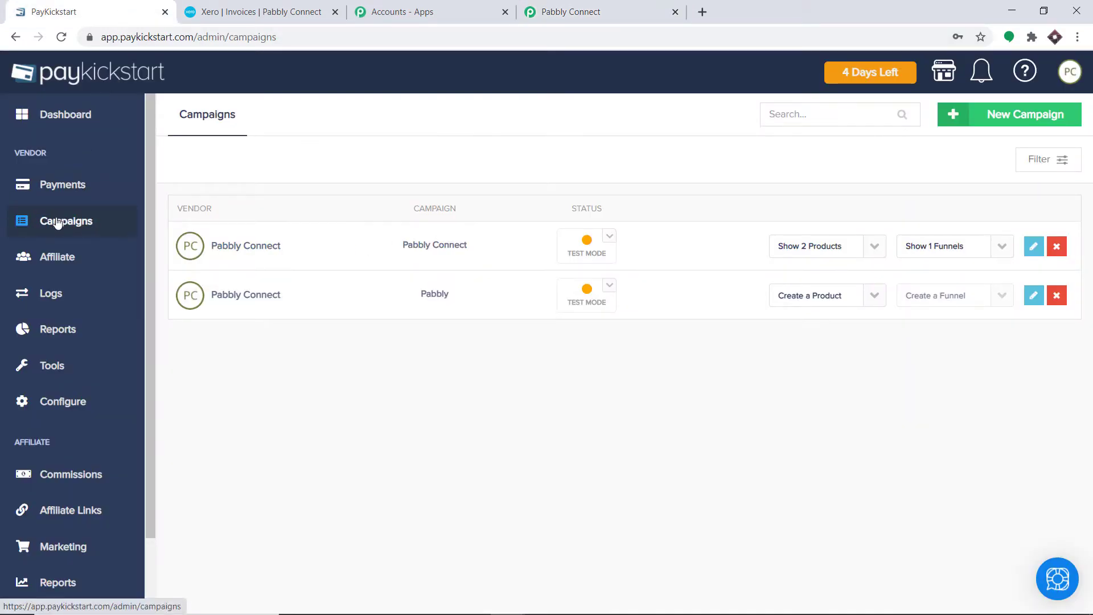
left_click(874, 246)
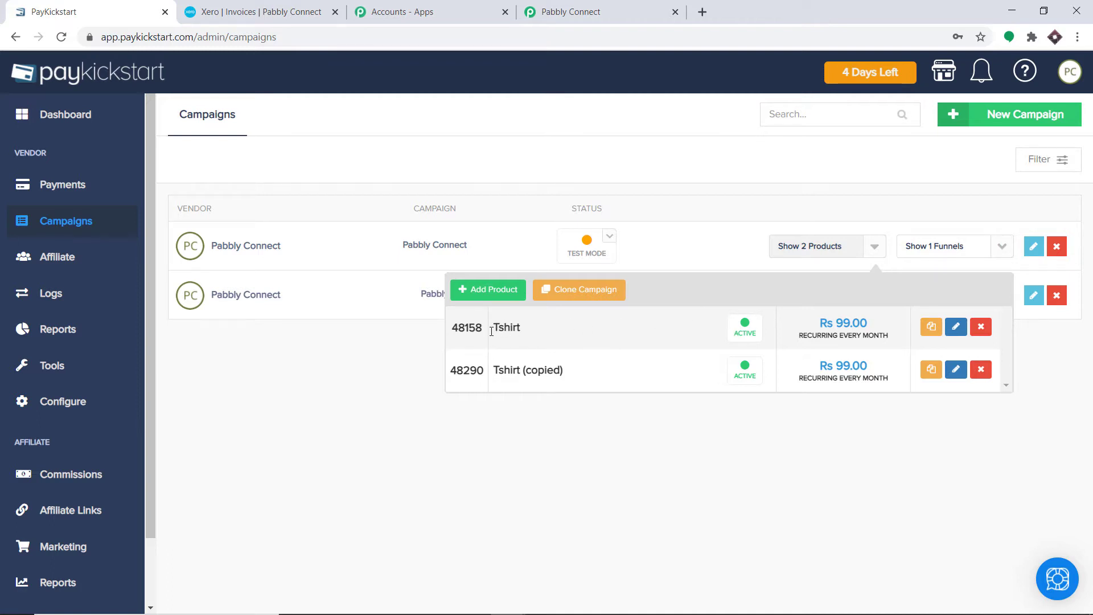
left_click(957, 328)
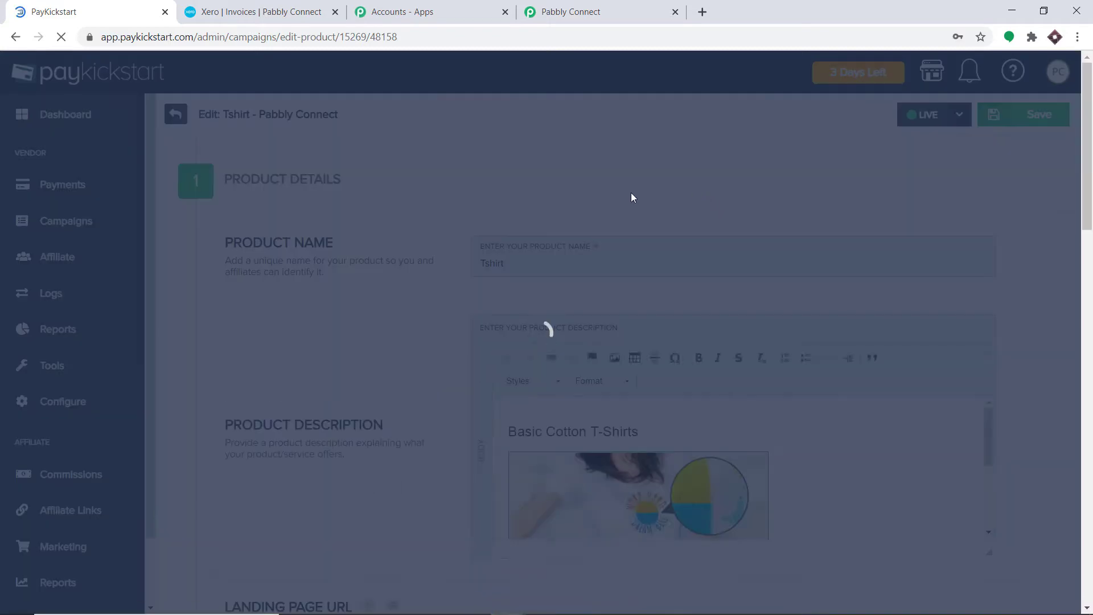
Add an empty IPN URL entry in the Integrations section of the Tshirt product settings
scroll(473, 273, "down", 15)
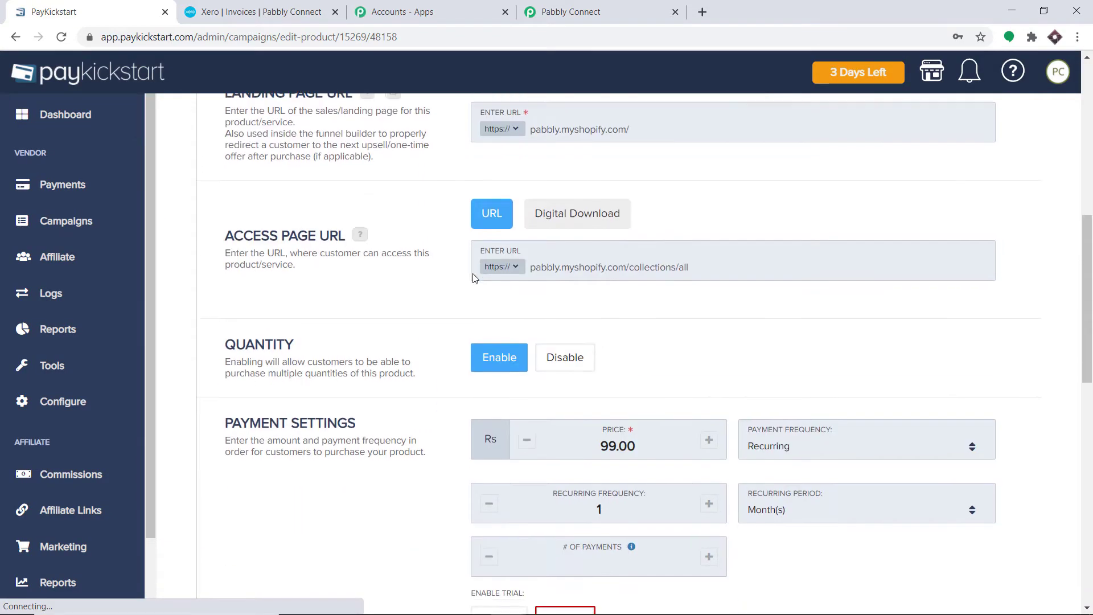
scroll(474, 278, "down", 2)
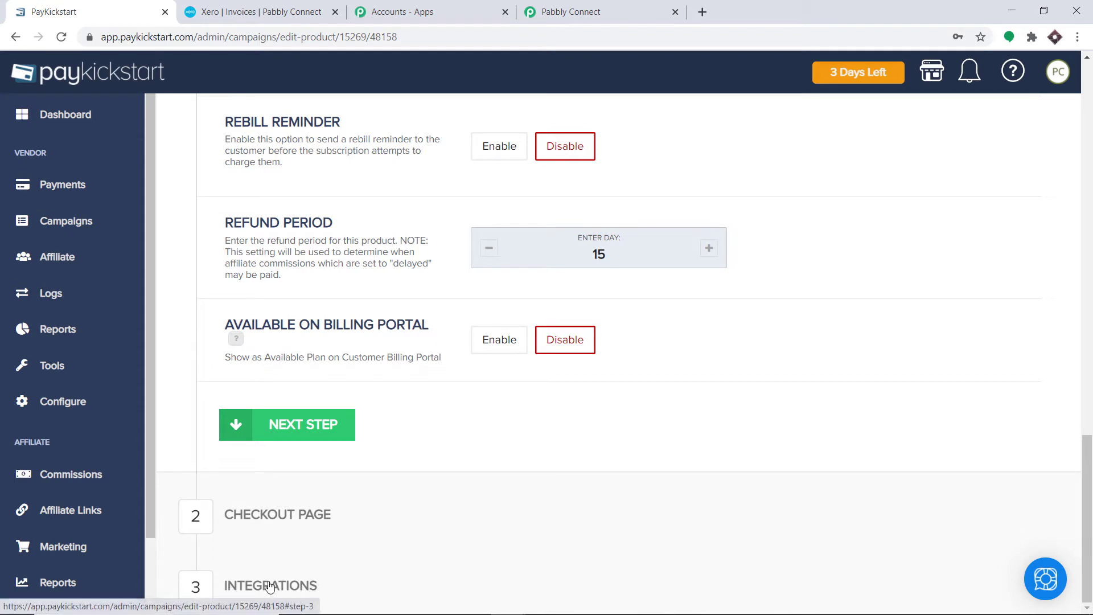
left_click(289, 586)
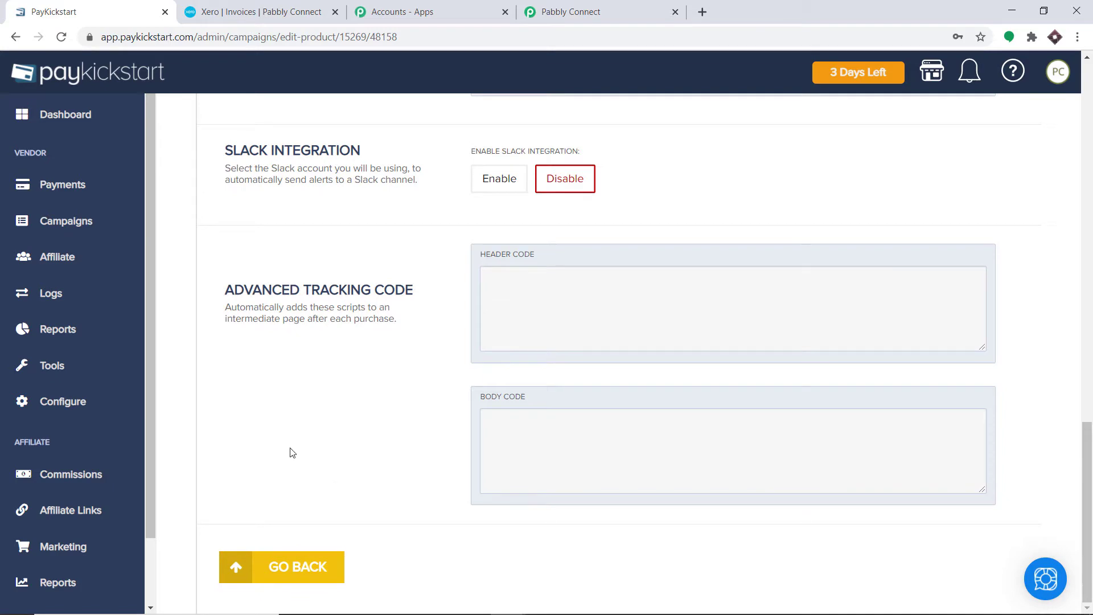
left_click(1091, 250)
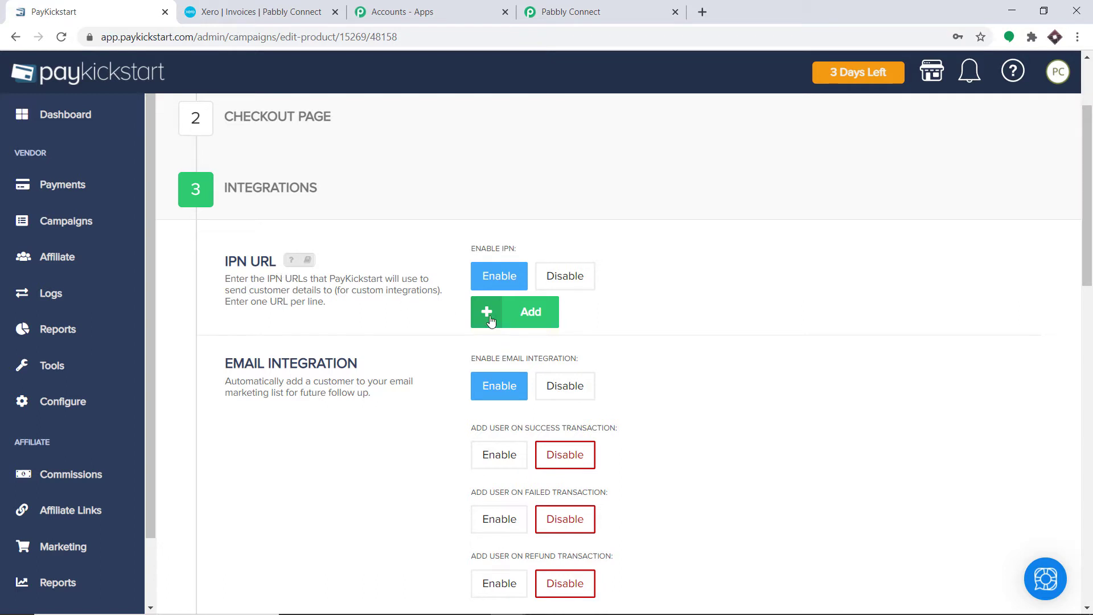
left_click(541, 319)
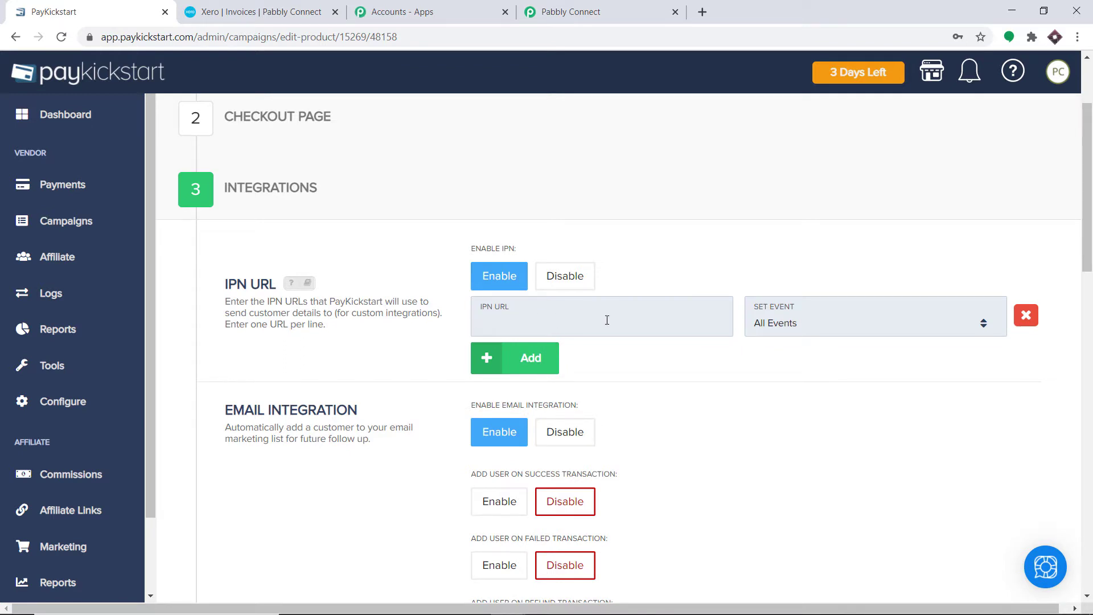
Copy the webhook URL from the Pabbly Connect trigger and paste it into PayKickstart's new IPN URL field
left_click(593, 8)
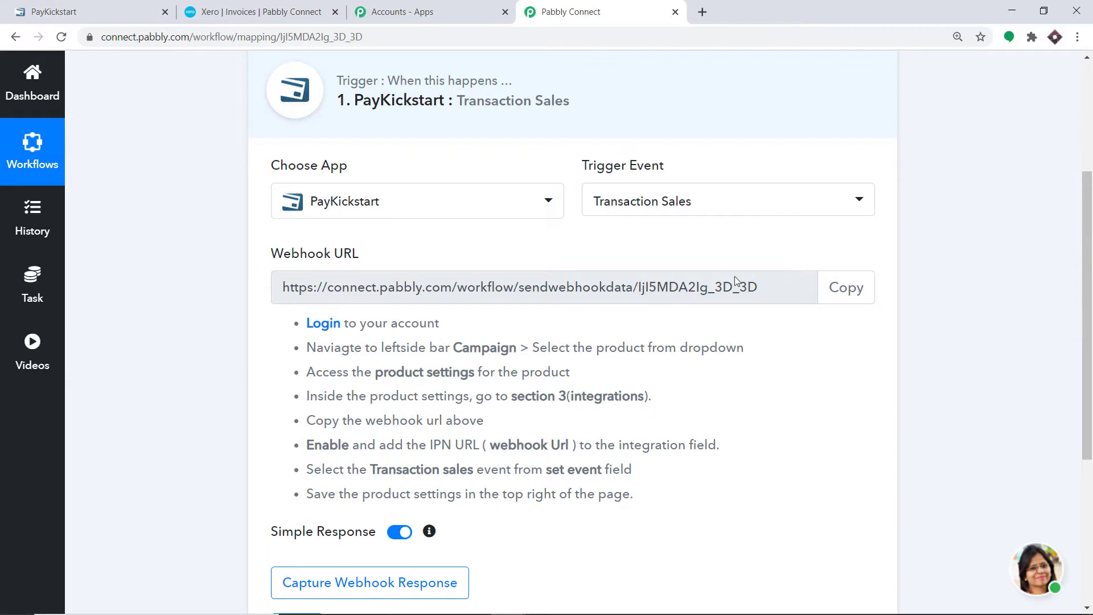
left_click(834, 288)
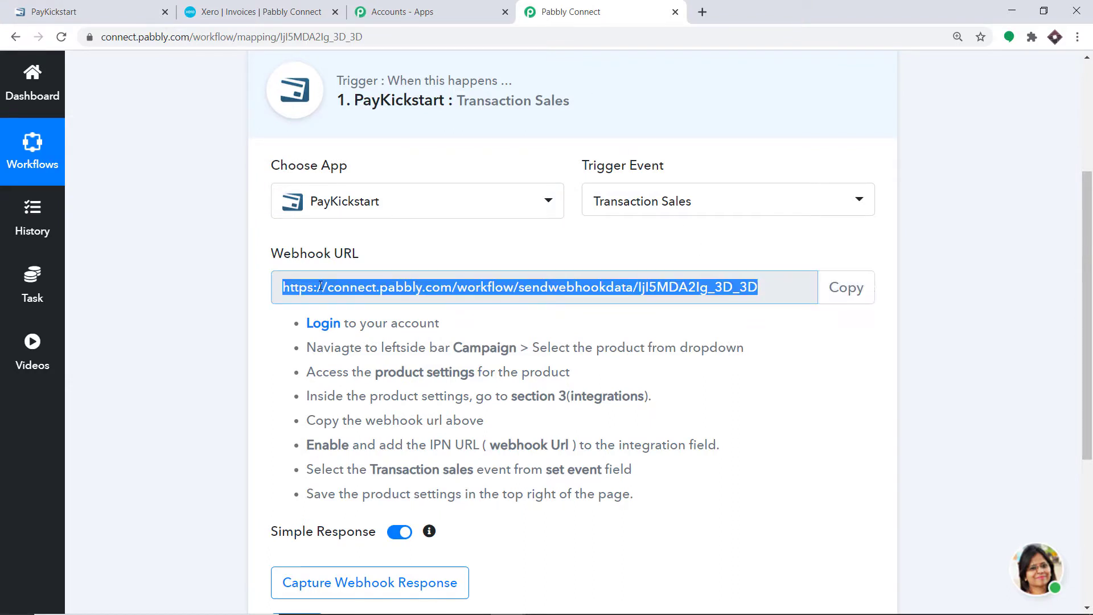
left_click(120, 8)
right_click(493, 328)
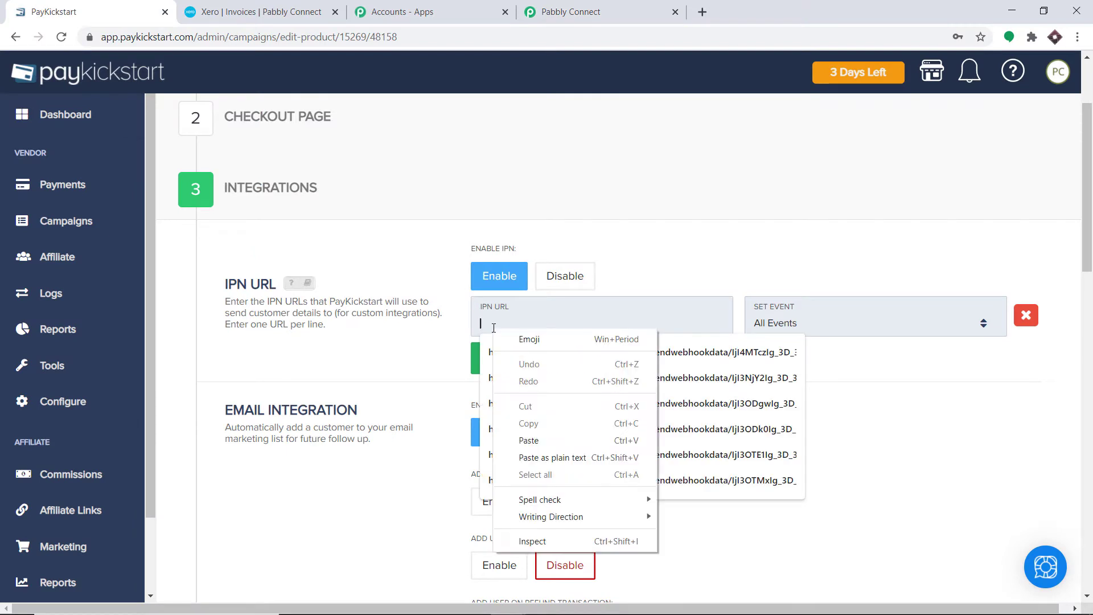
left_click(549, 442)
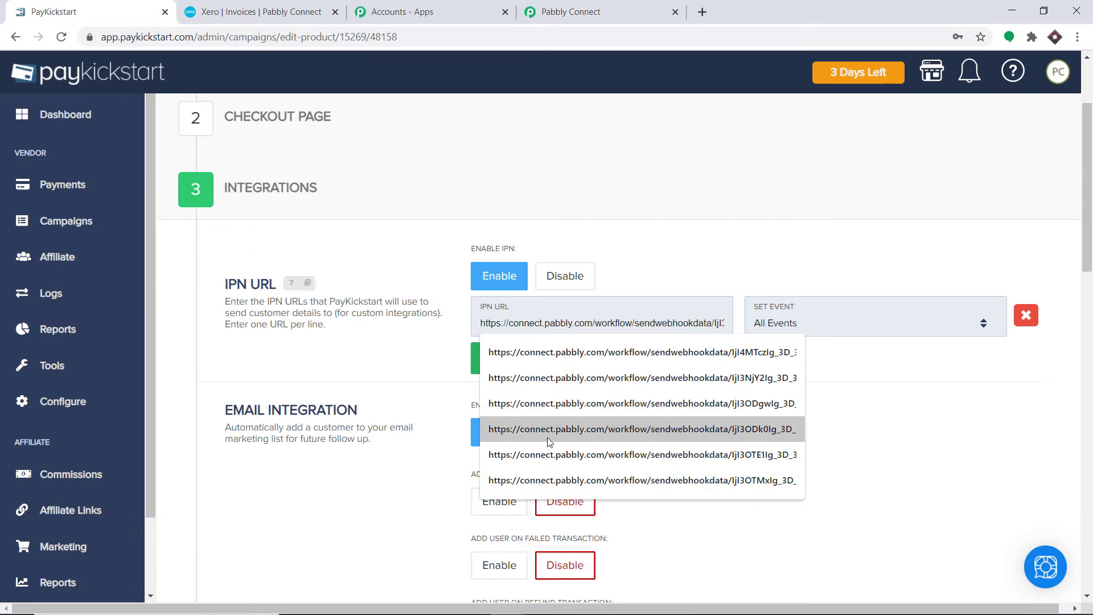
left_click(683, 251)
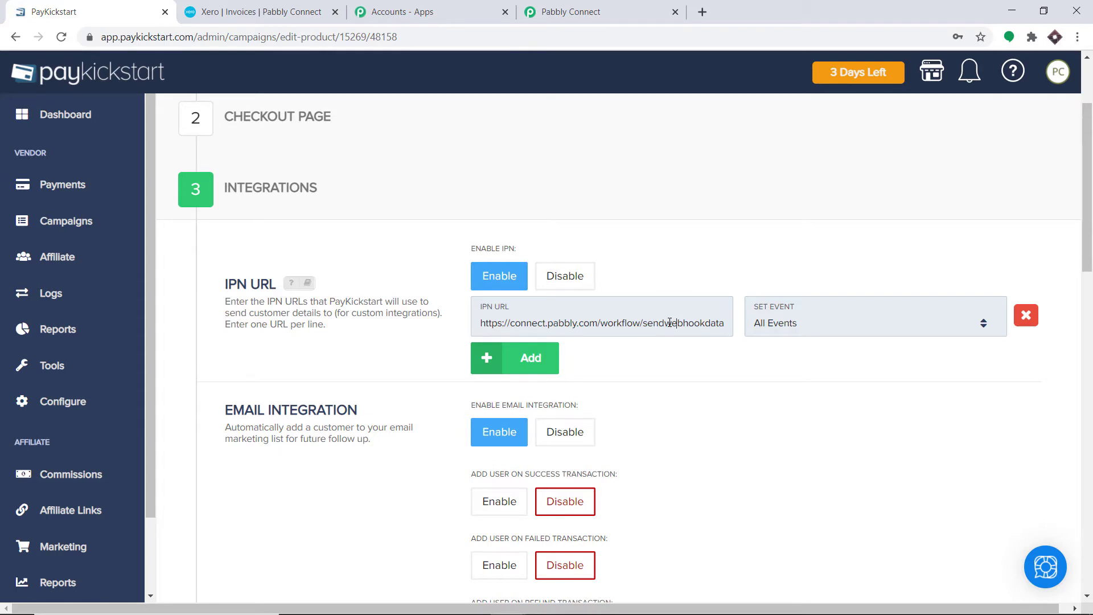
Check the end of the pasted IPN URL against the webhook URL in the Pabbly Connect trigger
key("Right")
key("Right")
key("Right")
key("Right")
key("Right")
key("Right")
key("Right")
key("Right")
key("Right")
key("Right")
key("Right")
key("Right")
key("Right")
key("Right")
key("Right")
key("Right")
key("Right")
key("Right")
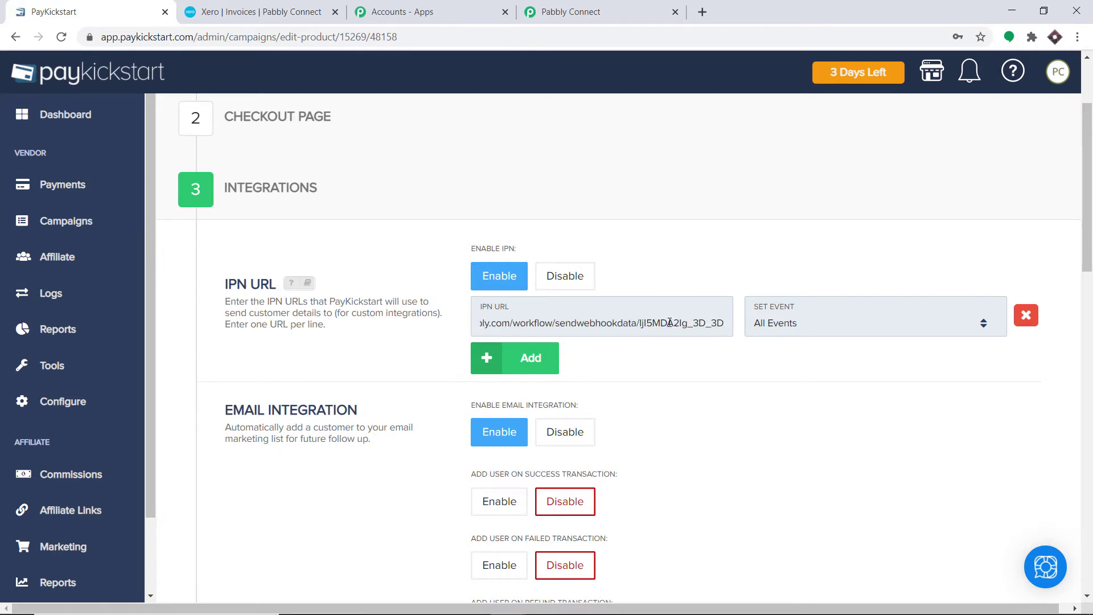
left_click(644, 11)
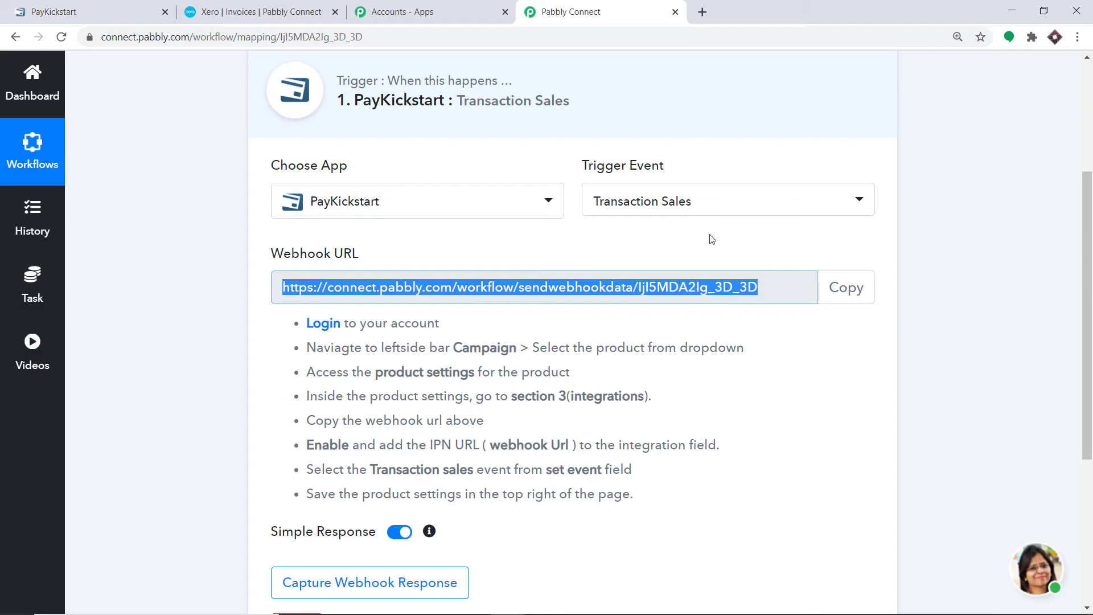
Switch to PayKickstart, set the IPN URL's event to Transaction Sales, and save the Tshirt product settings
left_click(128, 6)
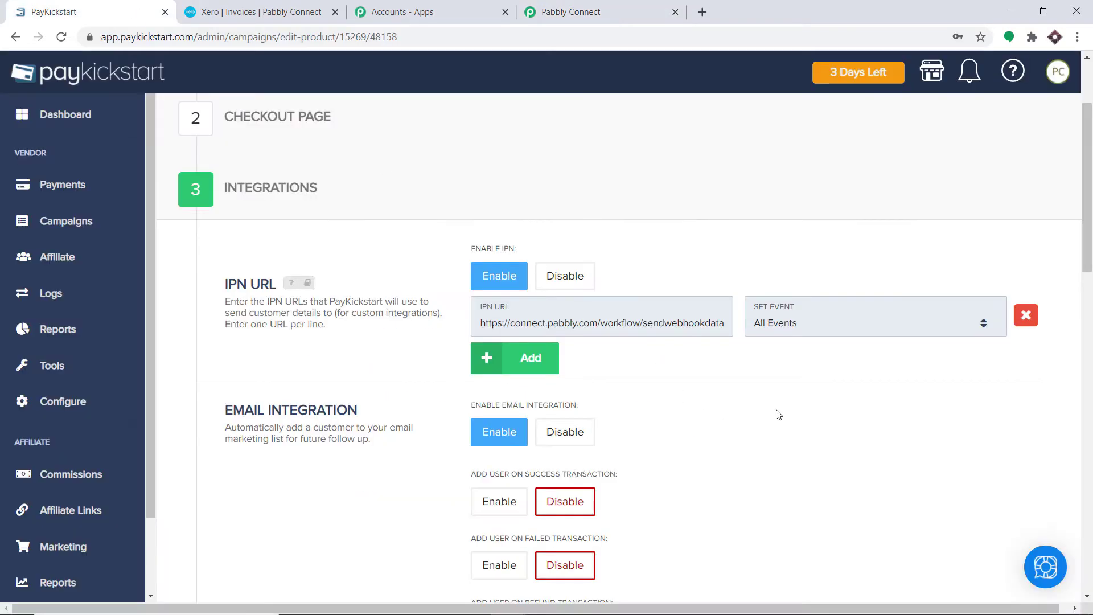
left_click(796, 330)
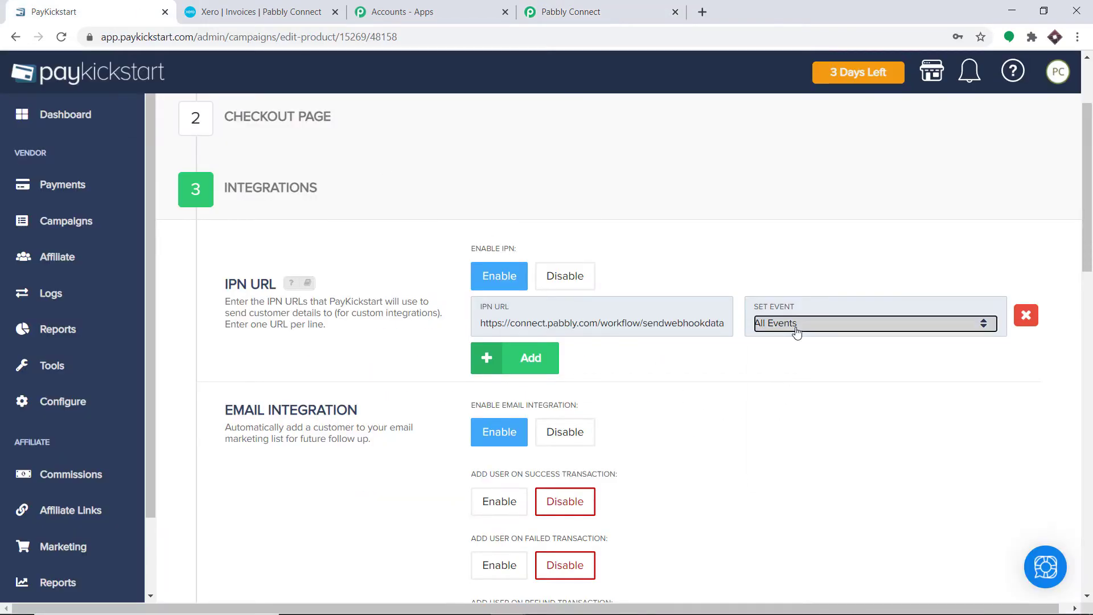
scroll(828, 341, "down", 10)
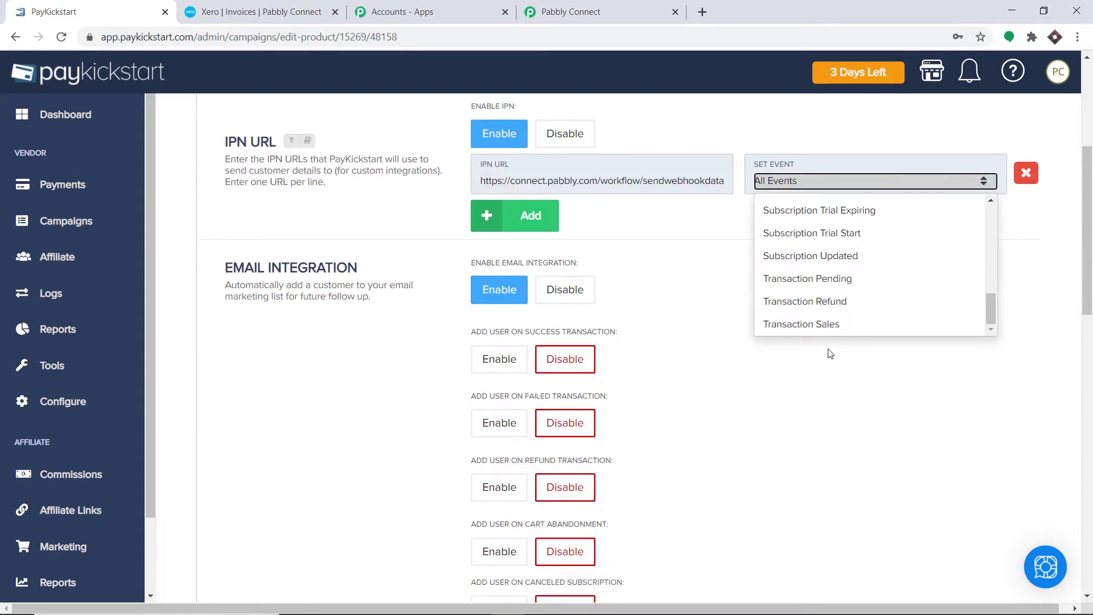
left_click(832, 324)
left_click(1036, 264)
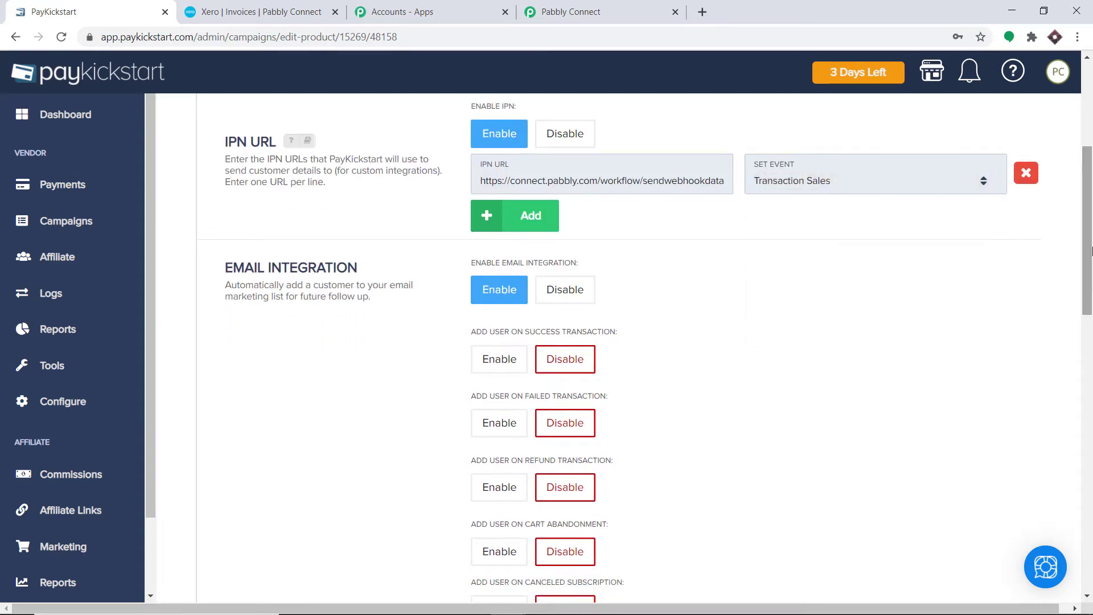
scroll(522, 304, "up", 3)
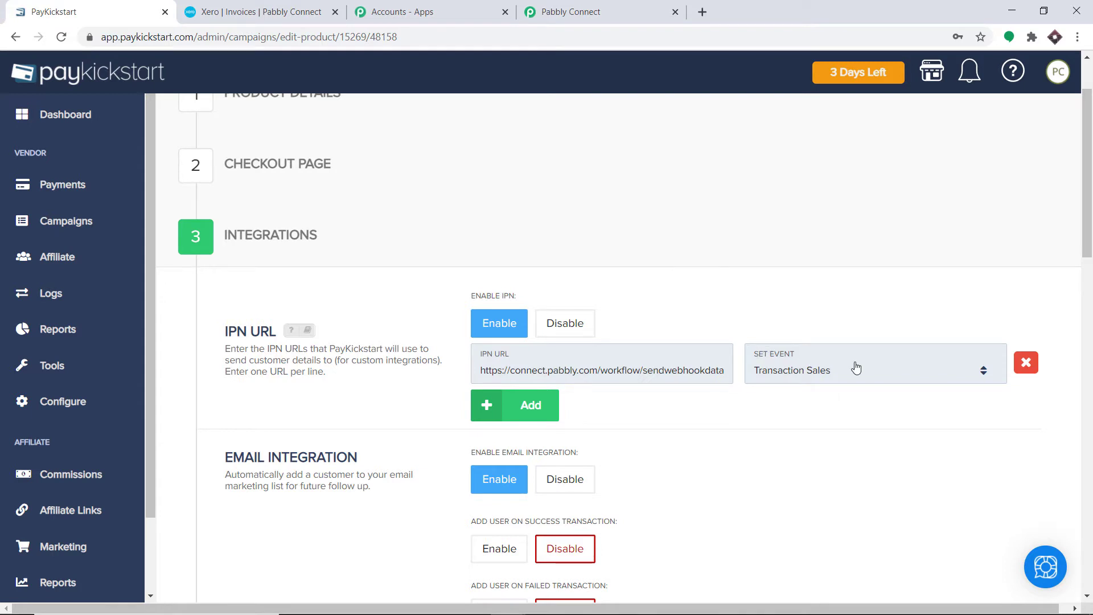
scroll(856, 337, "up", 2)
left_click(1038, 114)
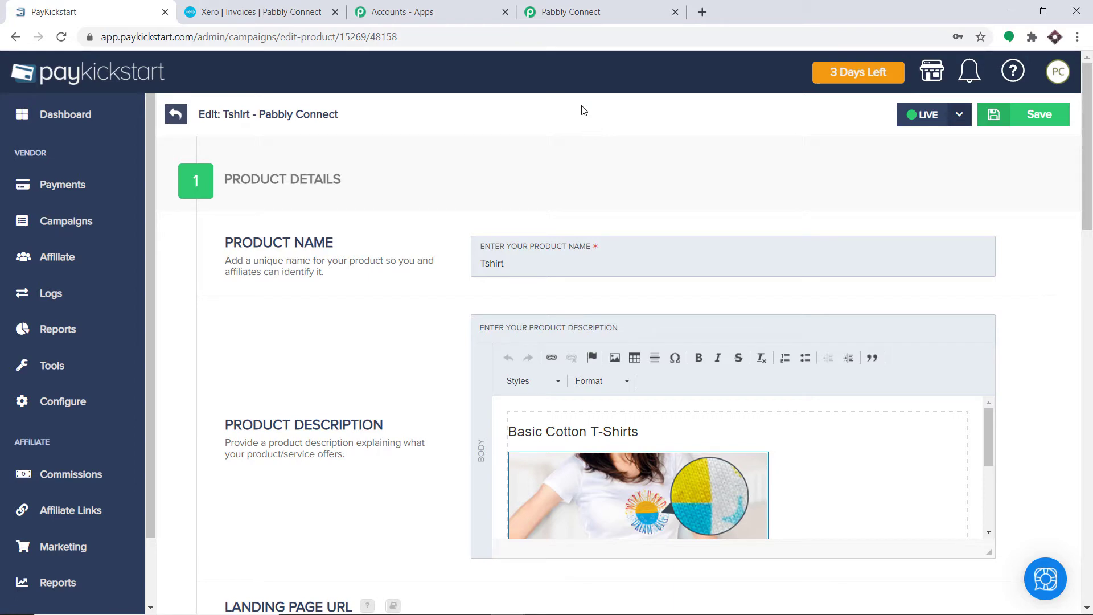
Return to the Pabbly Connect workflow and start capturing the webhook response for the PayKickstart trigger
left_click(598, 8)
scroll(571, 288, "down", 3)
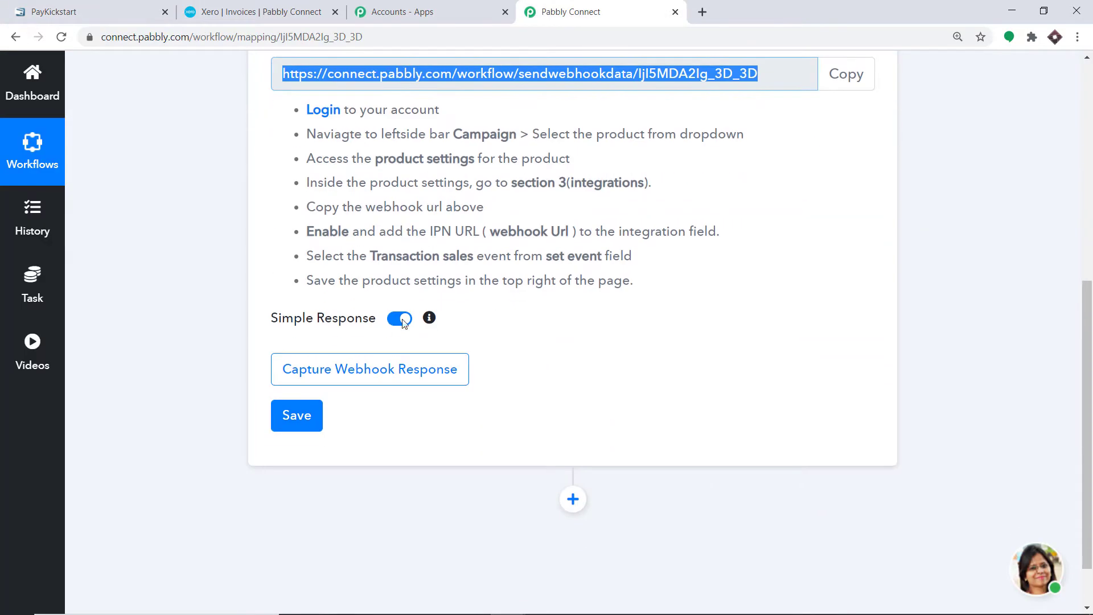
left_click(370, 373)
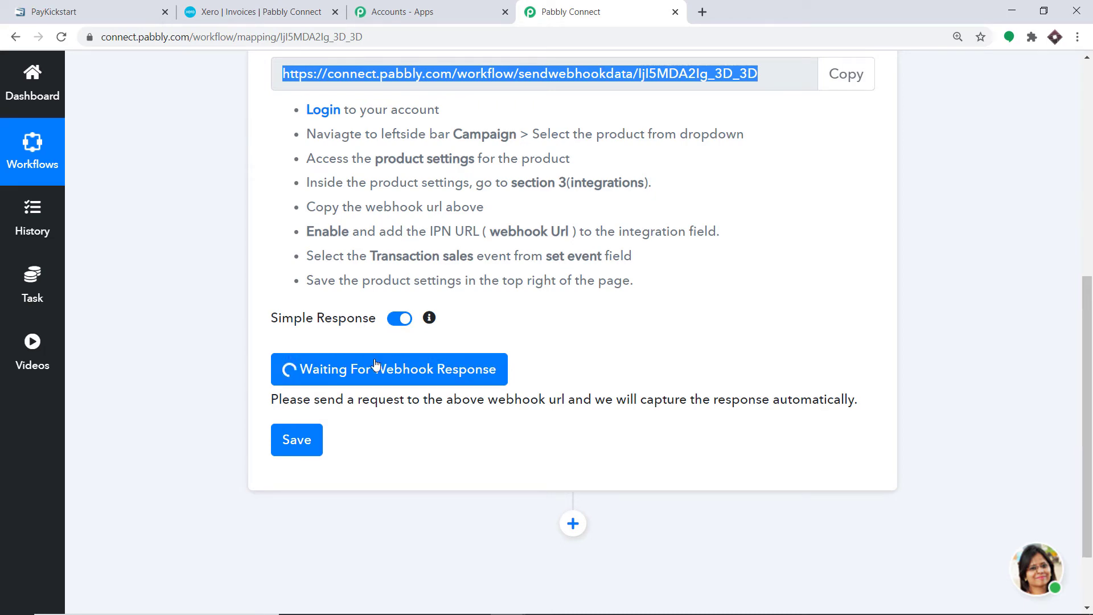
In PayKickstart's campaigns, copy the Tshirt checkout URL from the PC Integration funnel of the Pabbly Connect campaign
left_click(112, 10)
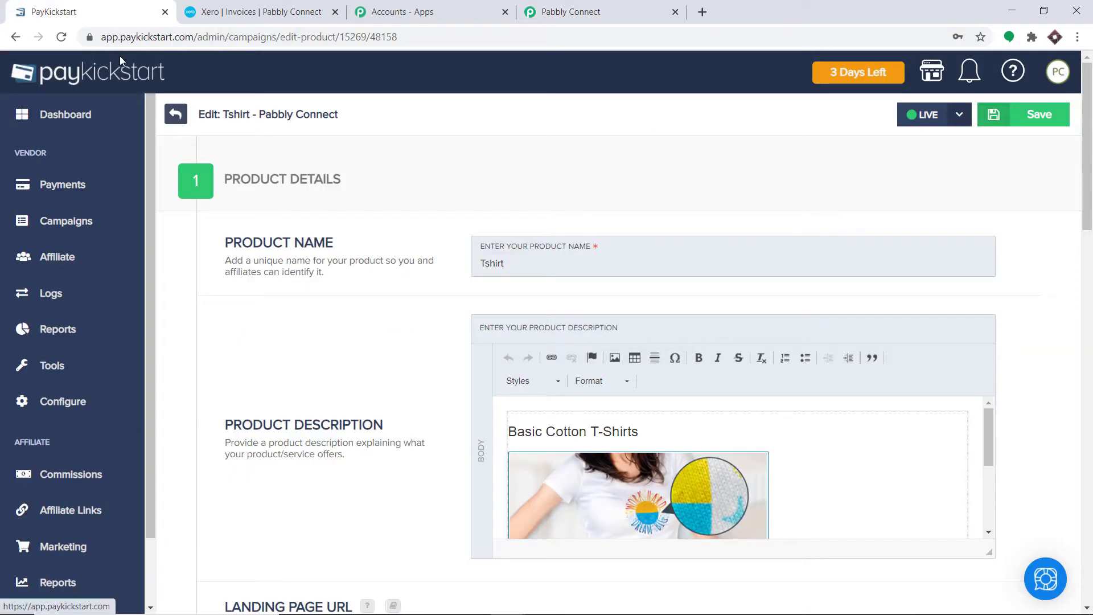
left_click(68, 221)
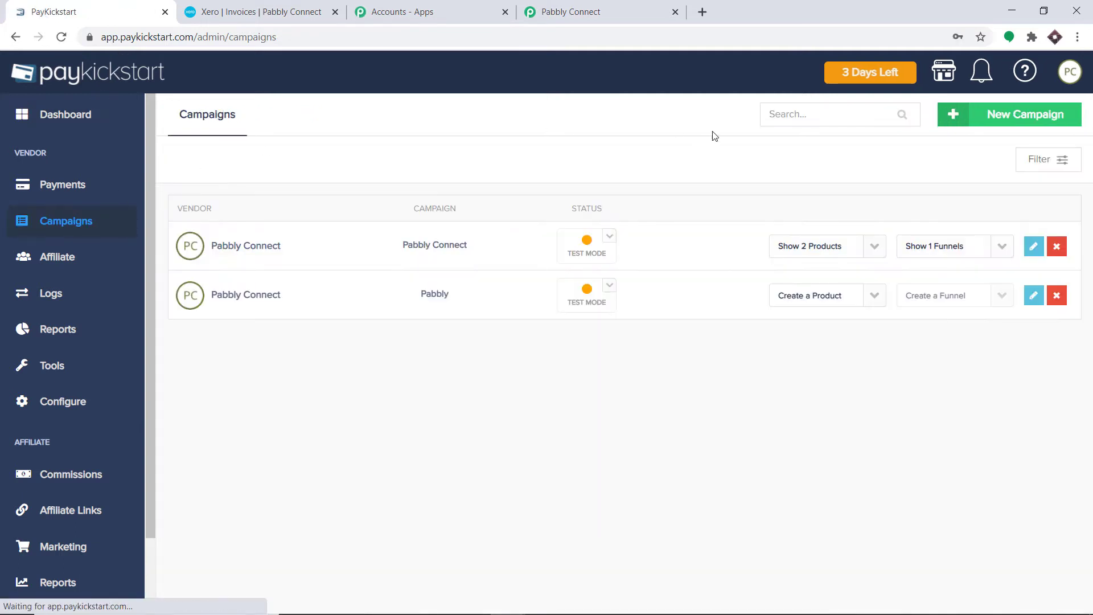
left_click(874, 249)
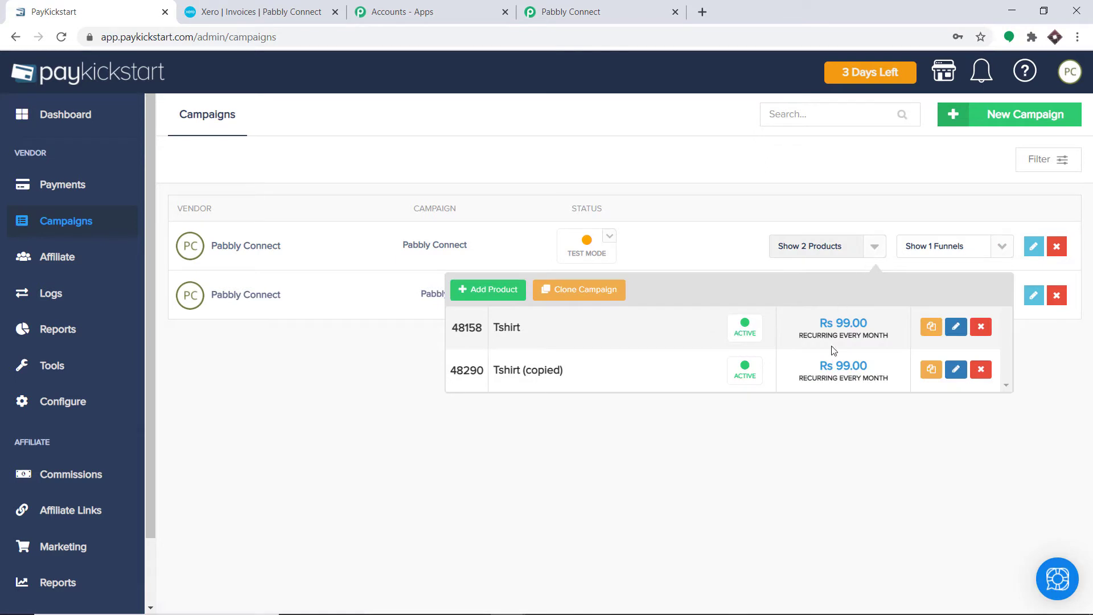
left_click(874, 209)
left_click(1003, 246)
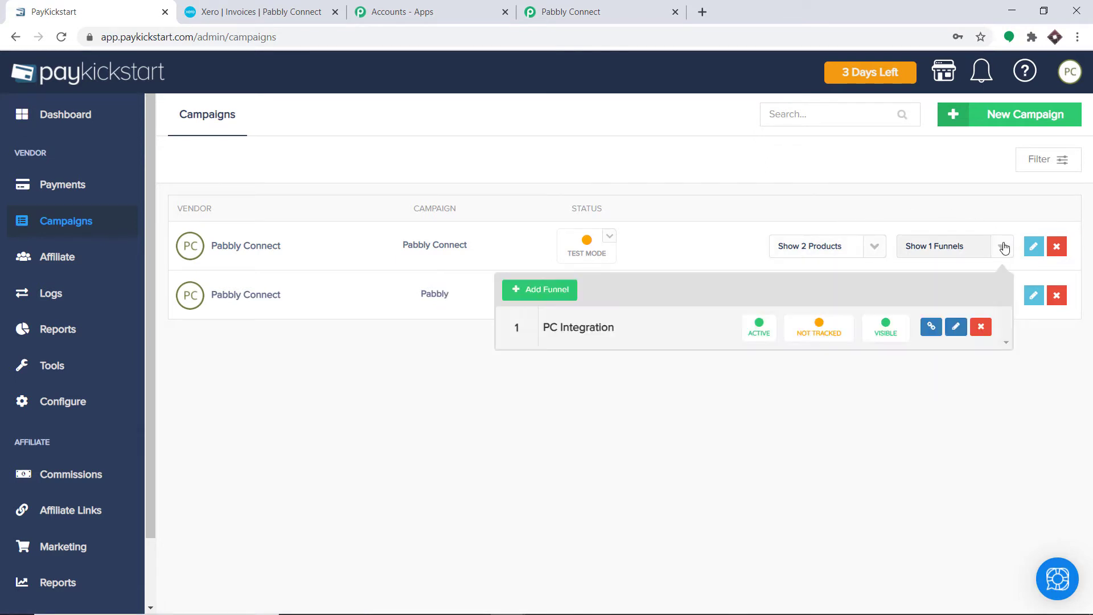
left_click(929, 327)
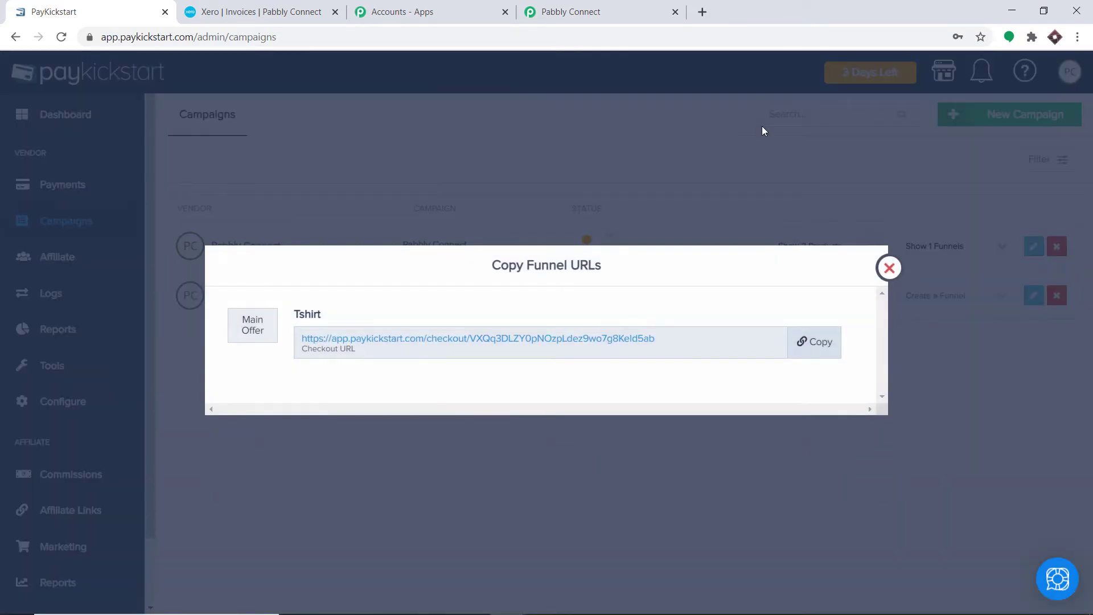
left_click(831, 352)
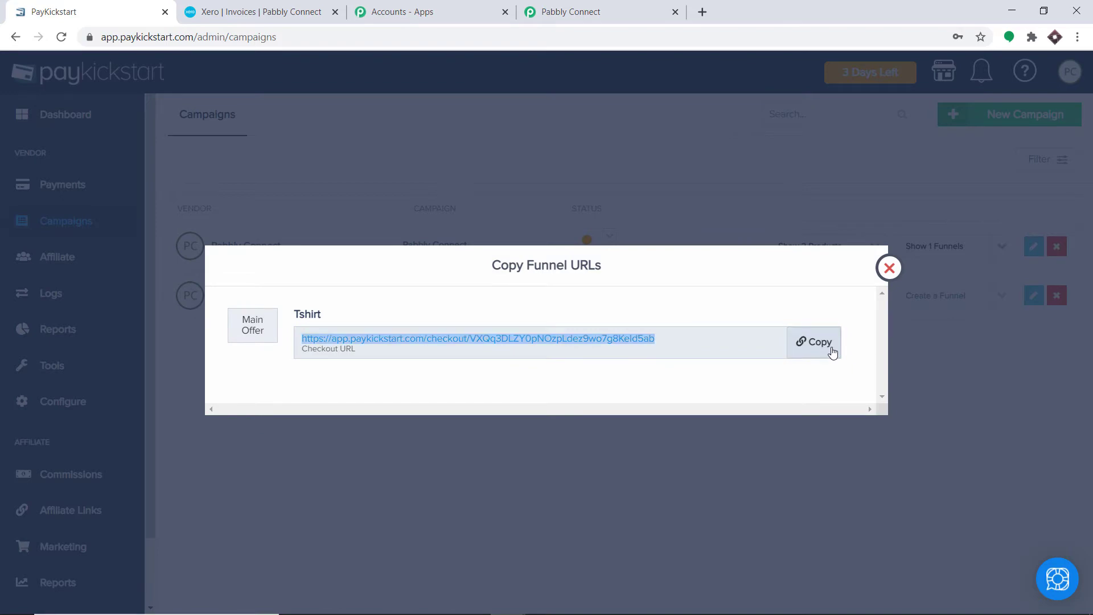
Open the copied checkout URL in a new browser tab and proceed with the order despite the repeat-purchase warning
left_click(702, 11)
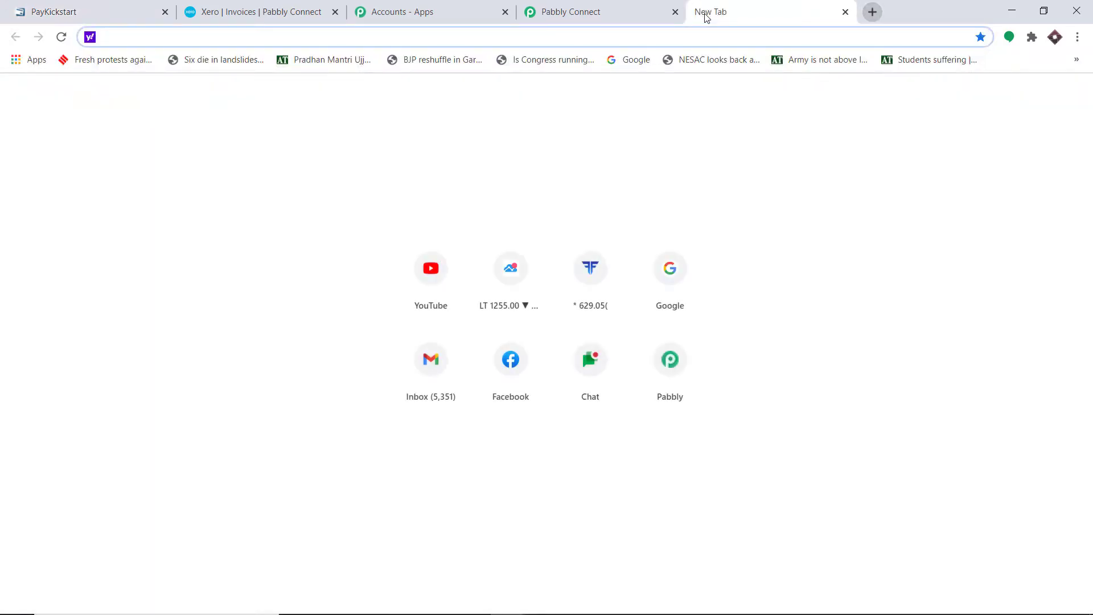
key("ctrl+v")
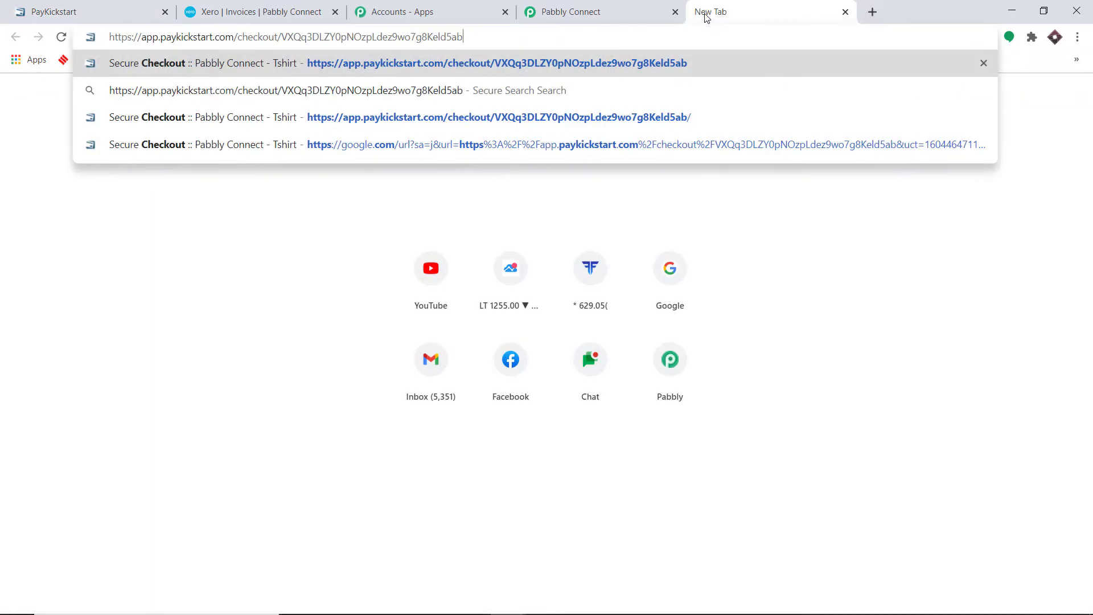
key("Return")
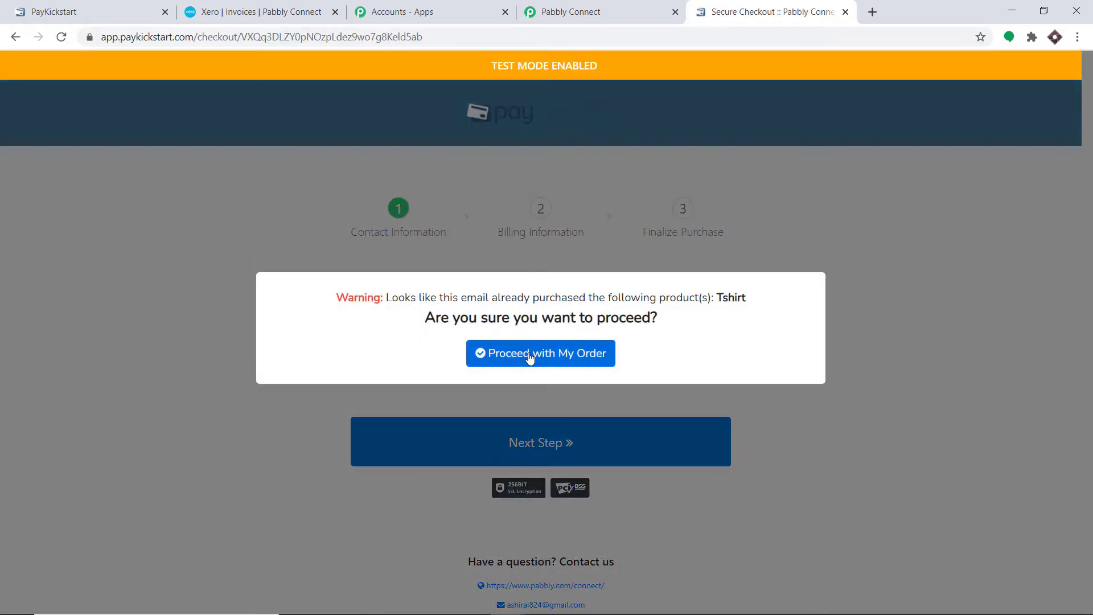
left_click(529, 356)
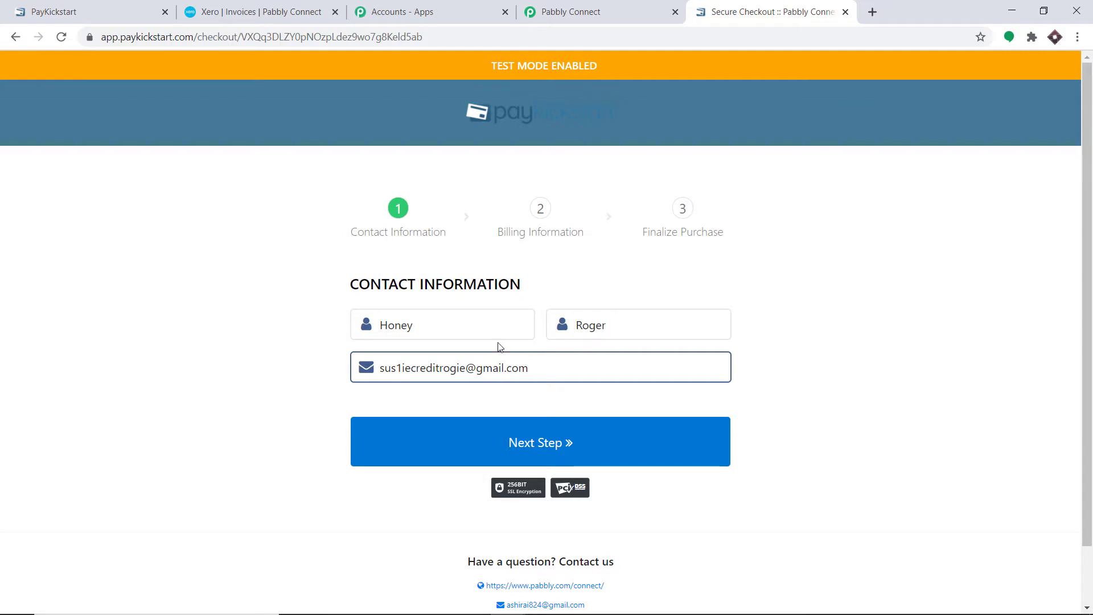
Replace the prefilled first and last name in the checkout's contact information with the test customer's name
left_click_drag(420, 324, 373, 325)
key("BackSpace")
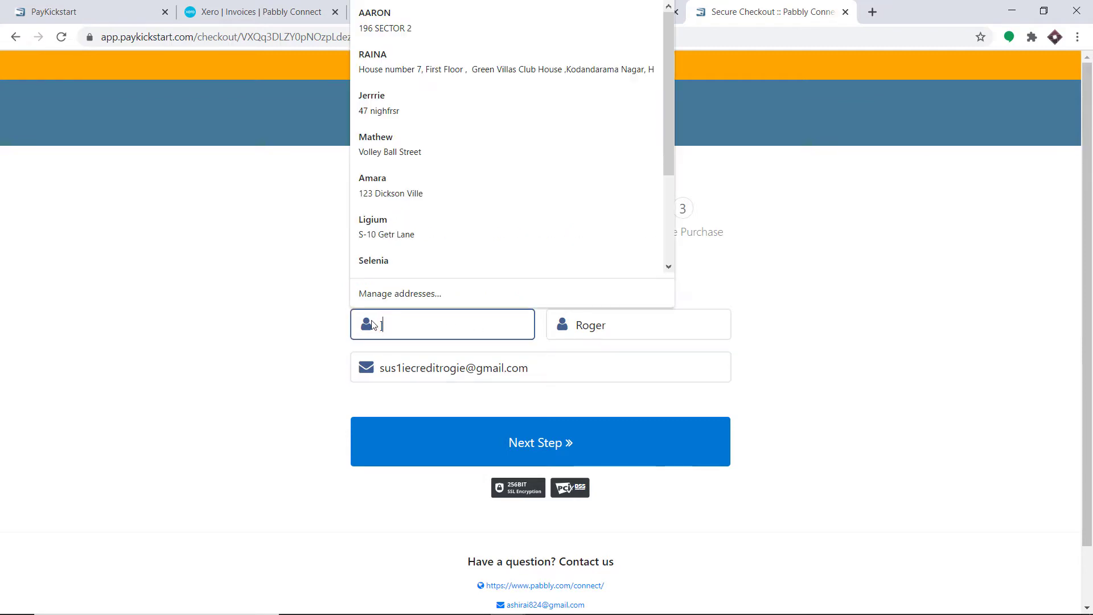
key("Escape")
type("L")
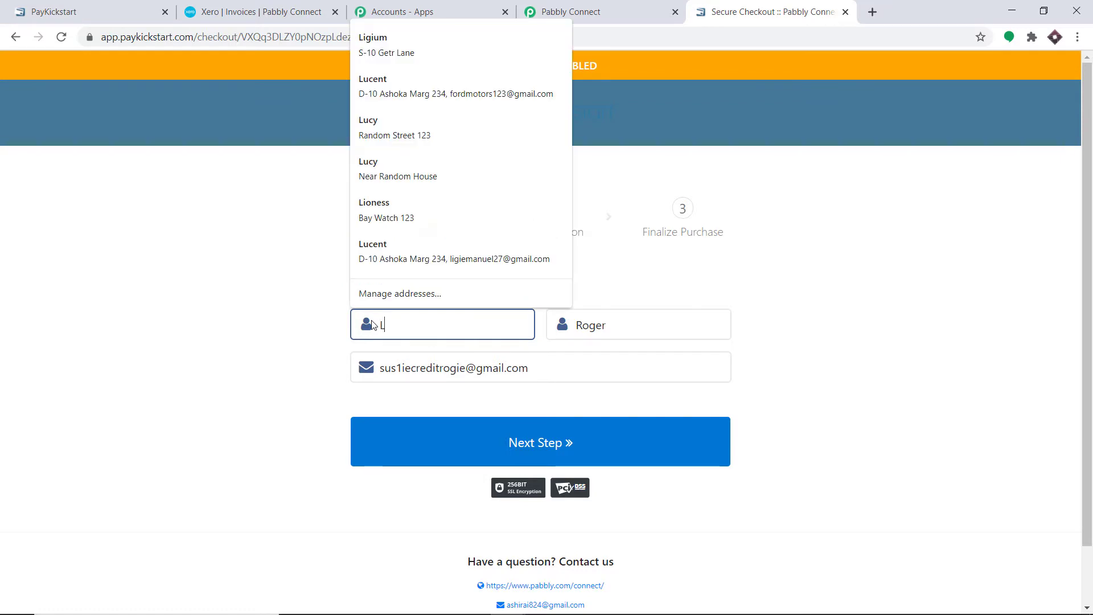
type("ionees")
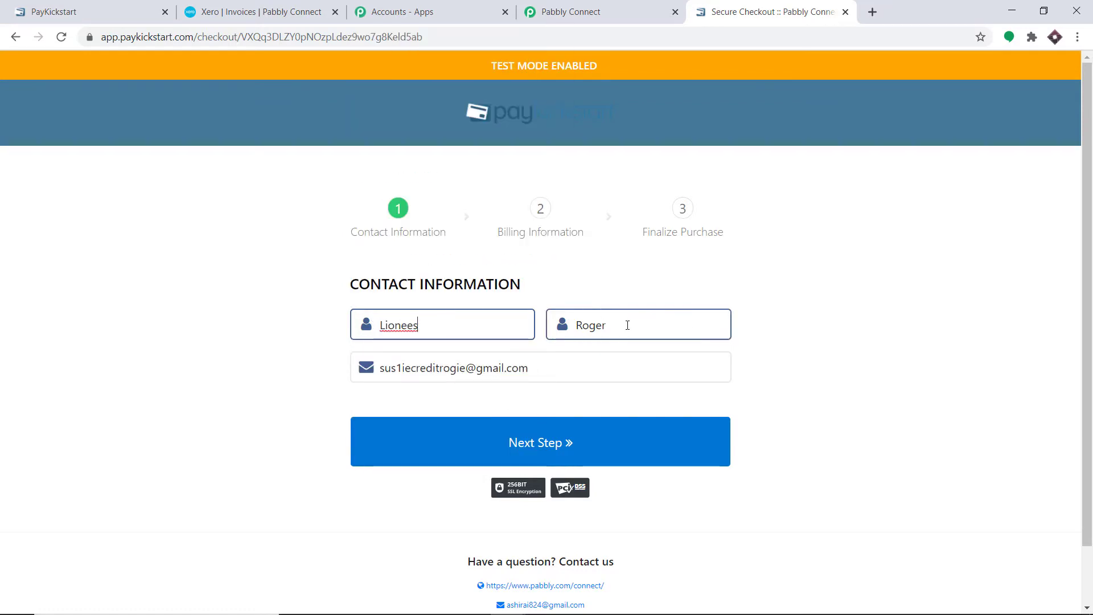
key("Tab")
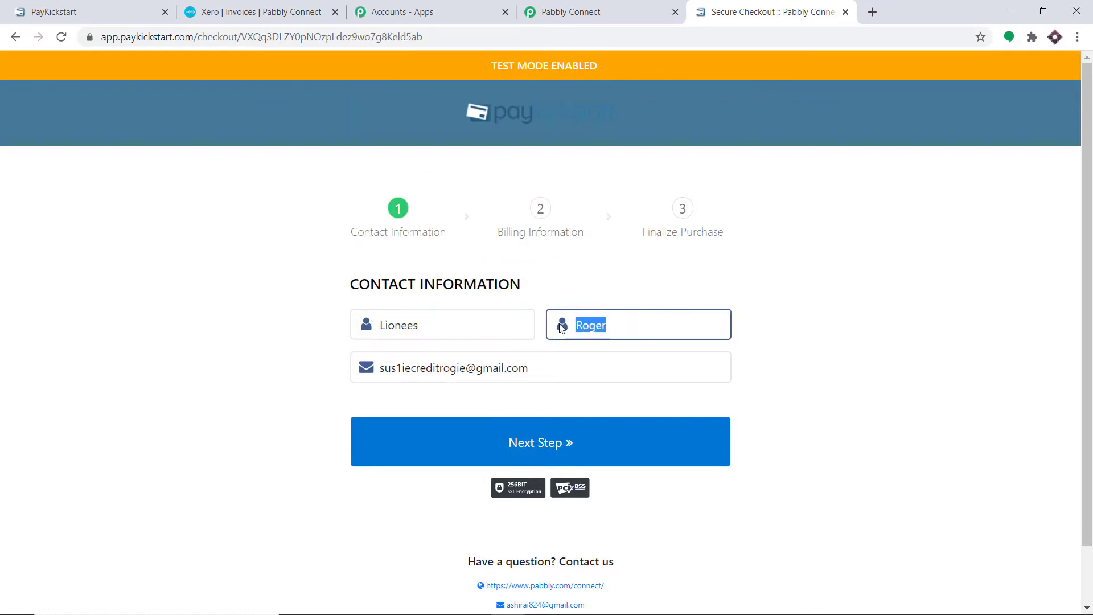
key("BackSpace")
type("Fe")
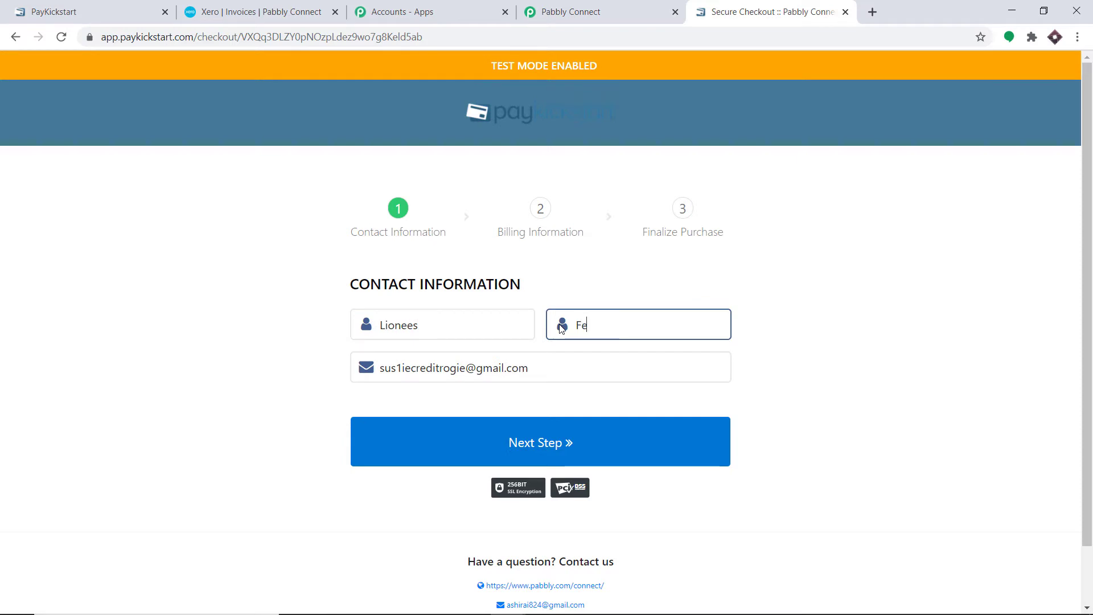
type("dered")
key("BackSpace")
Replace the contact e-mail with the test customer's e-mail address and continue to the billing information
left_click(484, 364)
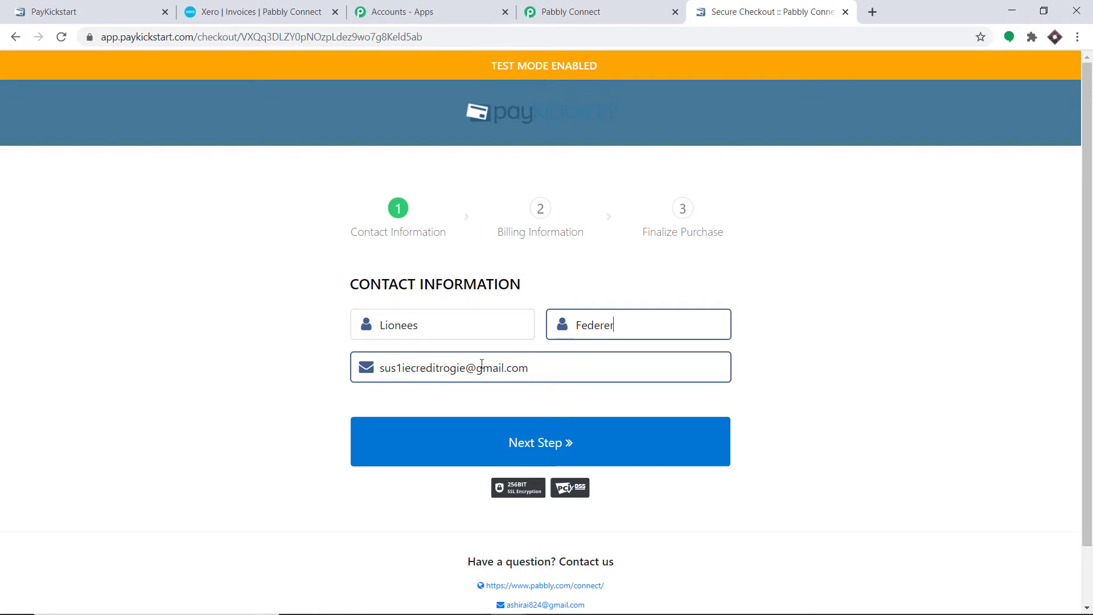
left_click_drag(466, 364, 350, 375)
key("BackSpace")
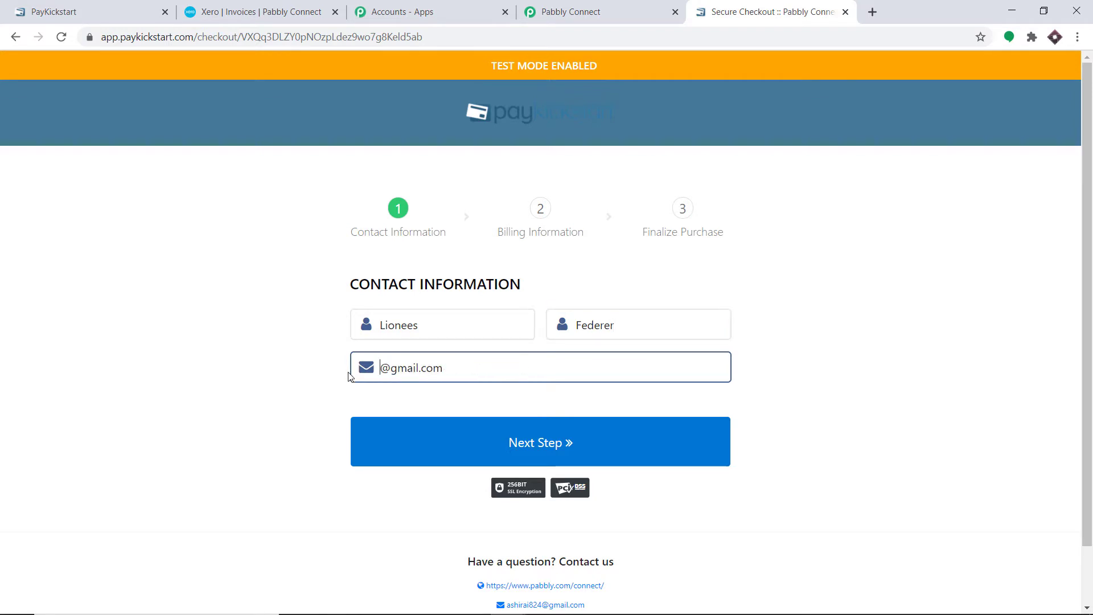
type("liones")
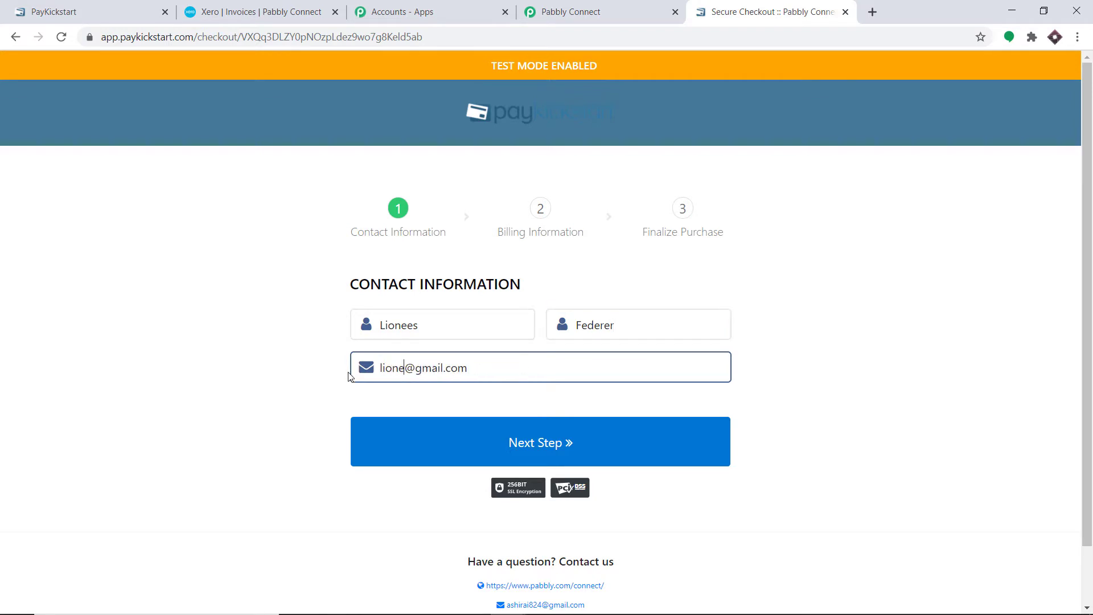
type("efederer12")
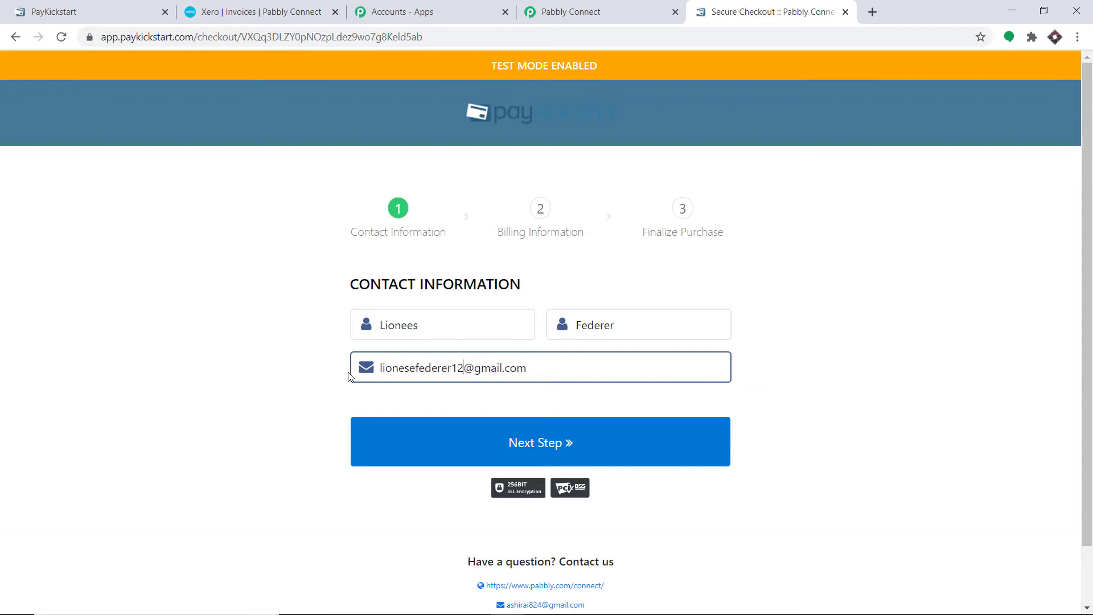
type("3")
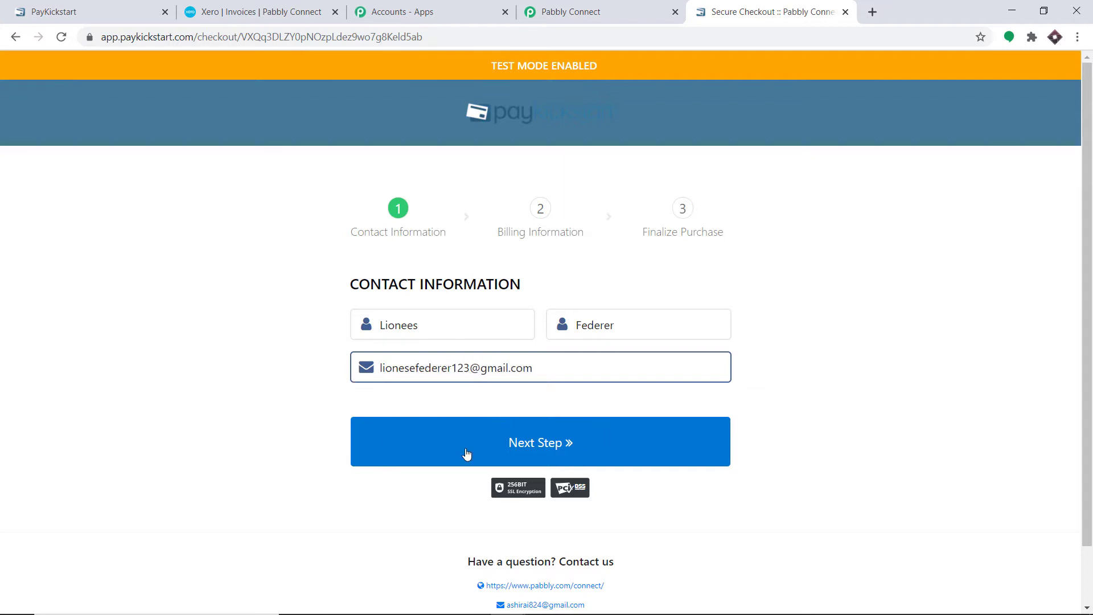
left_click(562, 453)
Fill in the phone number and billing address from a saved address suggestion
scroll(564, 454, "down", 2)
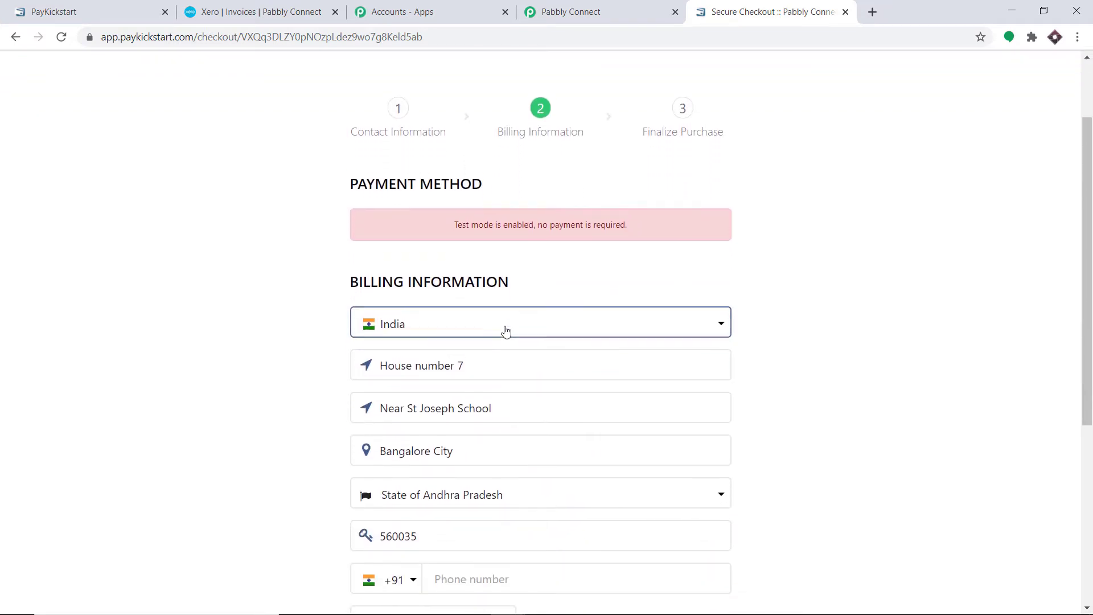
left_click(485, 295)
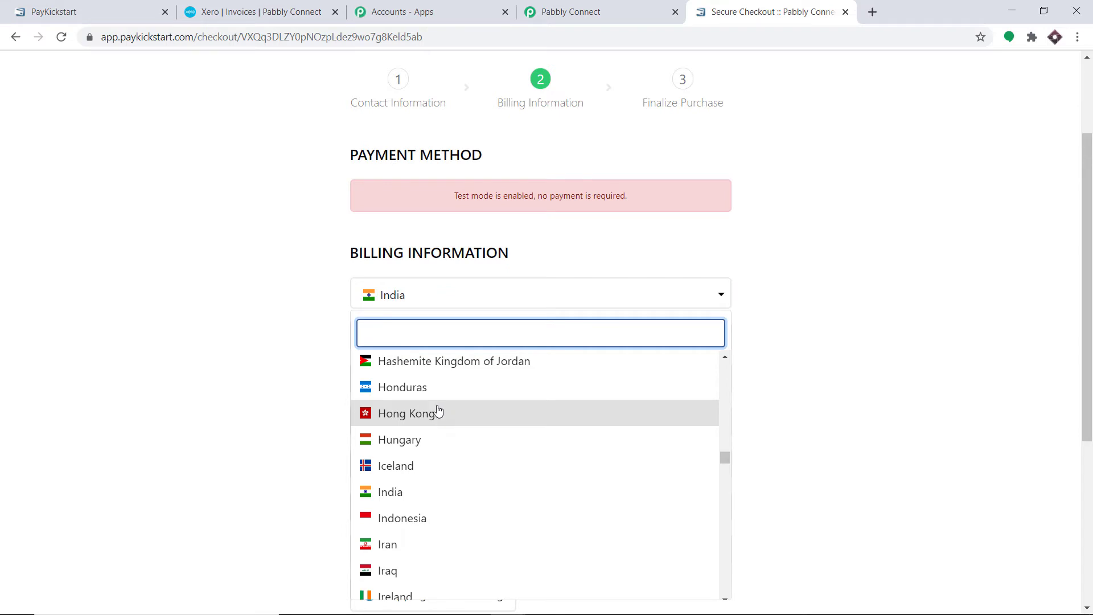
left_click(748, 282)
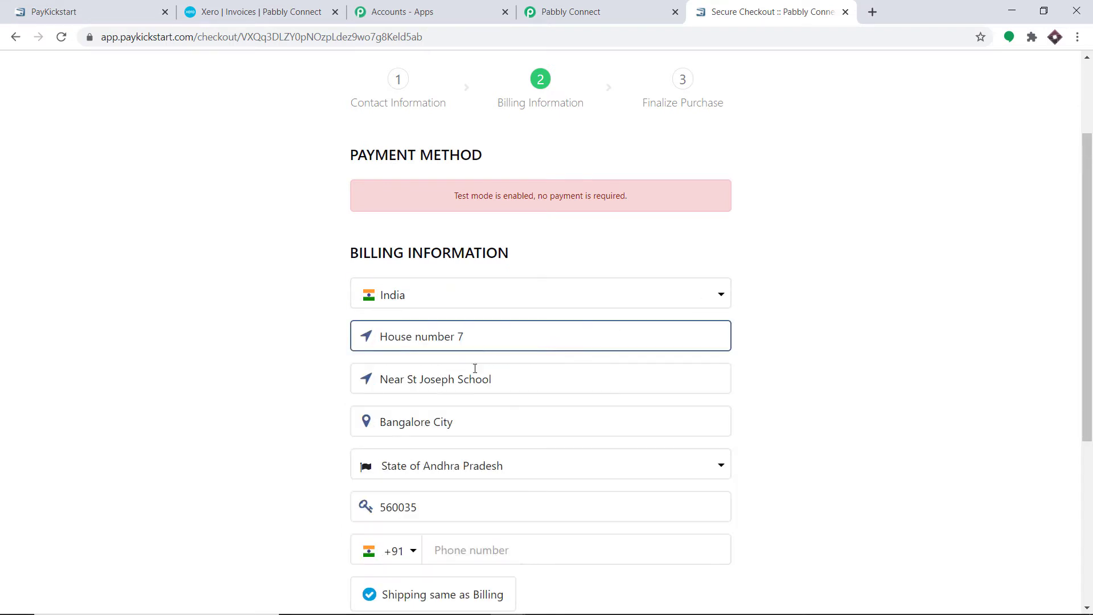
scroll(455, 379, "down", 1)
left_click(455, 479)
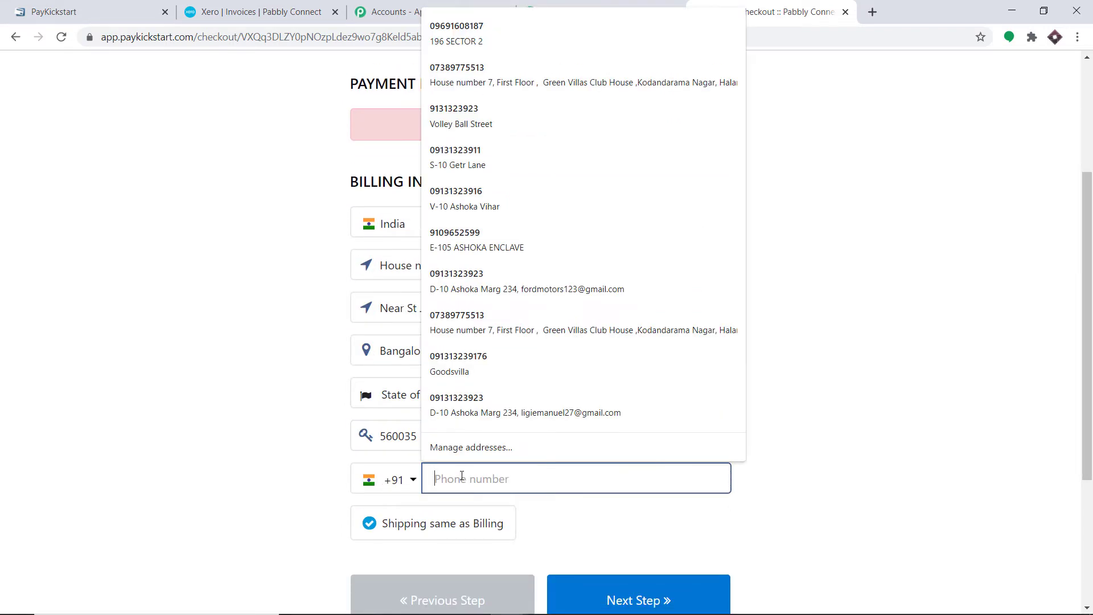
left_click(489, 377)
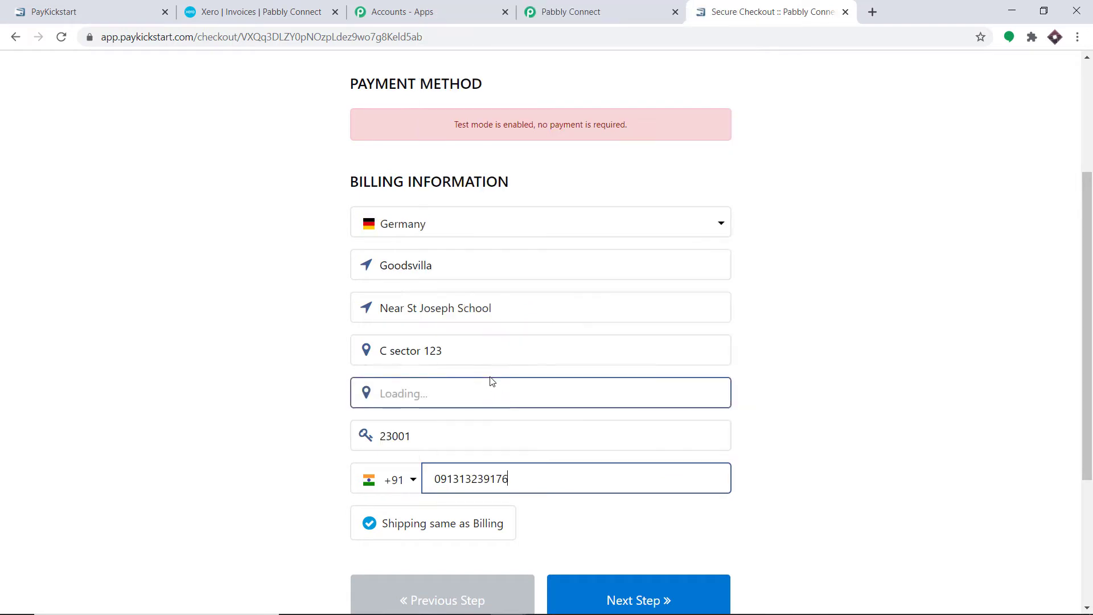
Set the billing country to India
left_click(451, 226)
type("indi")
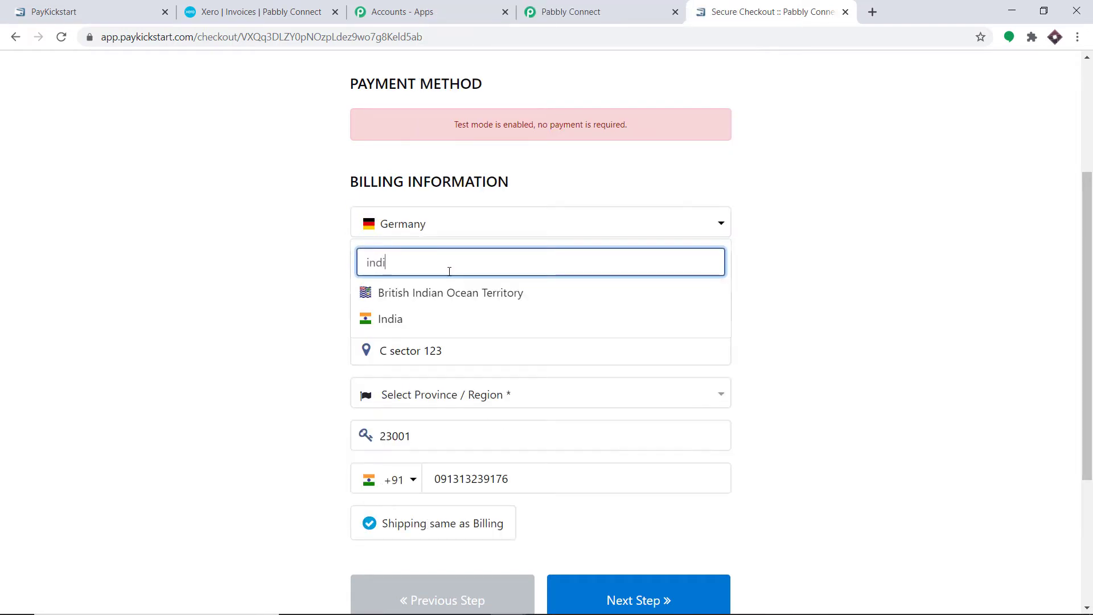
left_click(386, 320)
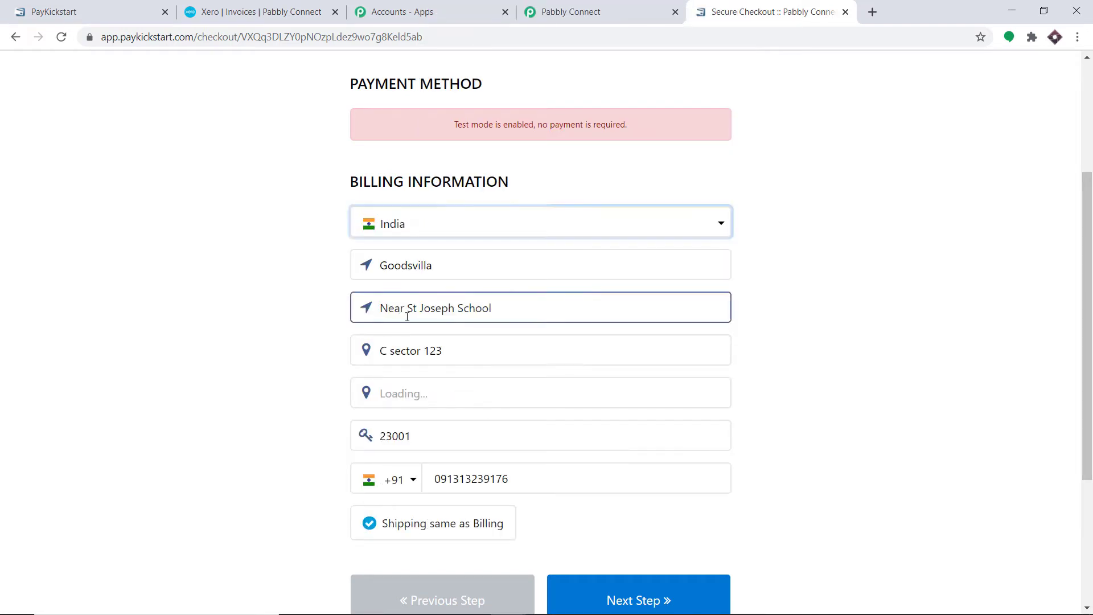
Set the billing state to State of Goa, continue to the order summary and complete the Tshirt purchase
left_click(431, 398)
left_click(415, 283)
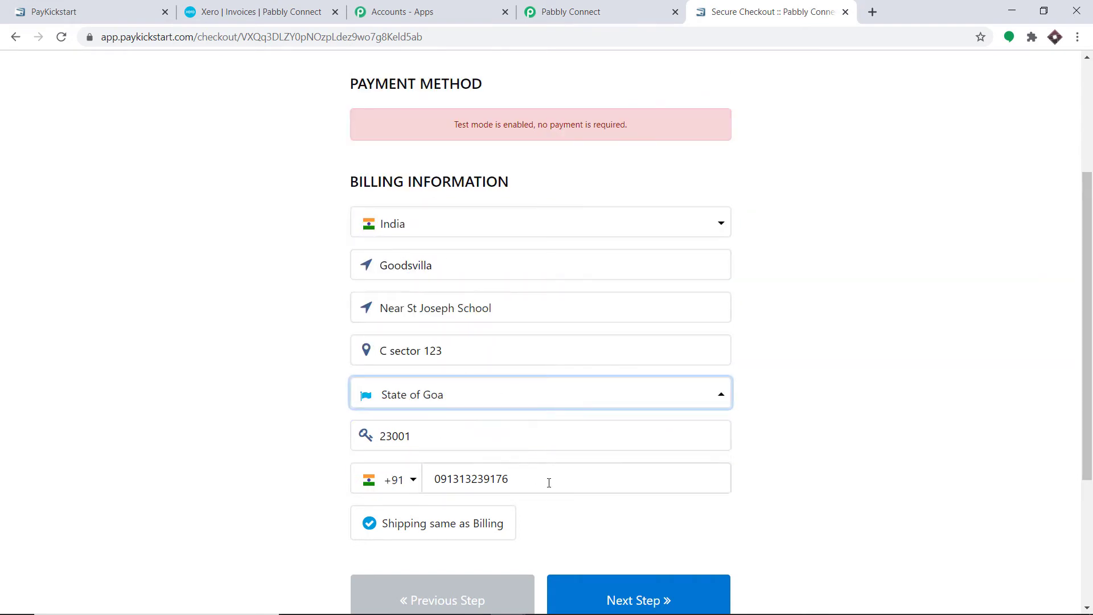
scroll(581, 507, "down", 1)
left_click(622, 526)
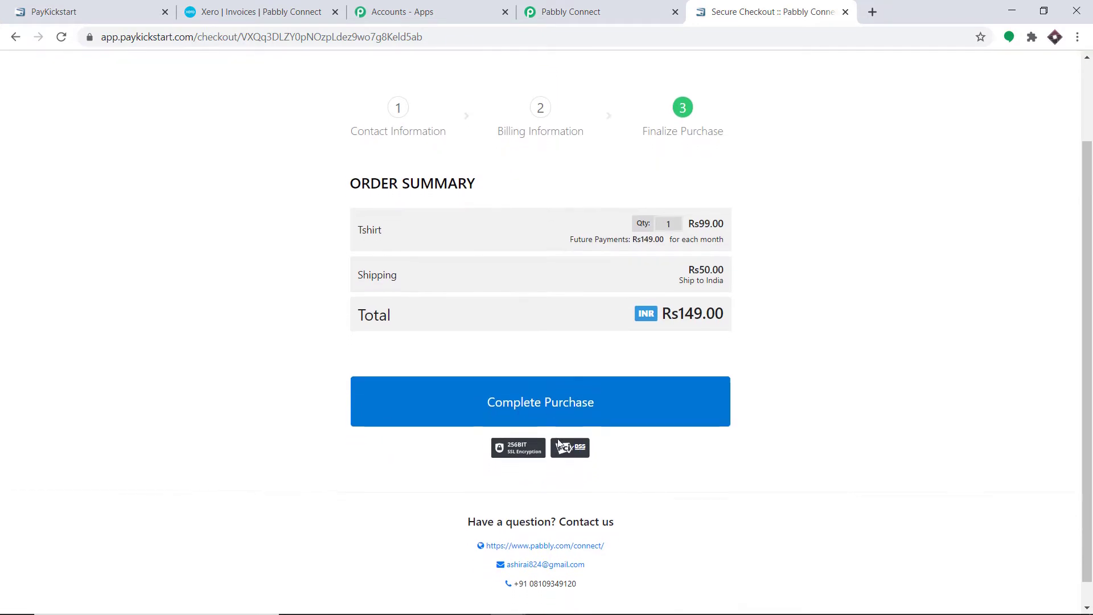
left_click(535, 376)
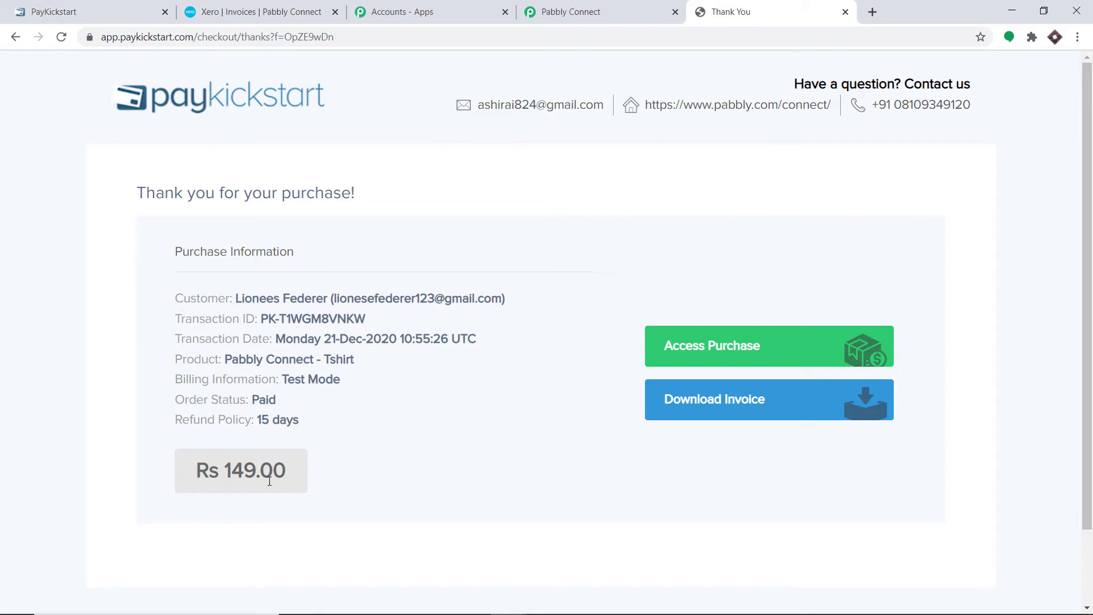
Switch to the Pabbly Connect workflow and examine the captured webhook response for the amount, billing, buyer and product fields
left_click(569, 11)
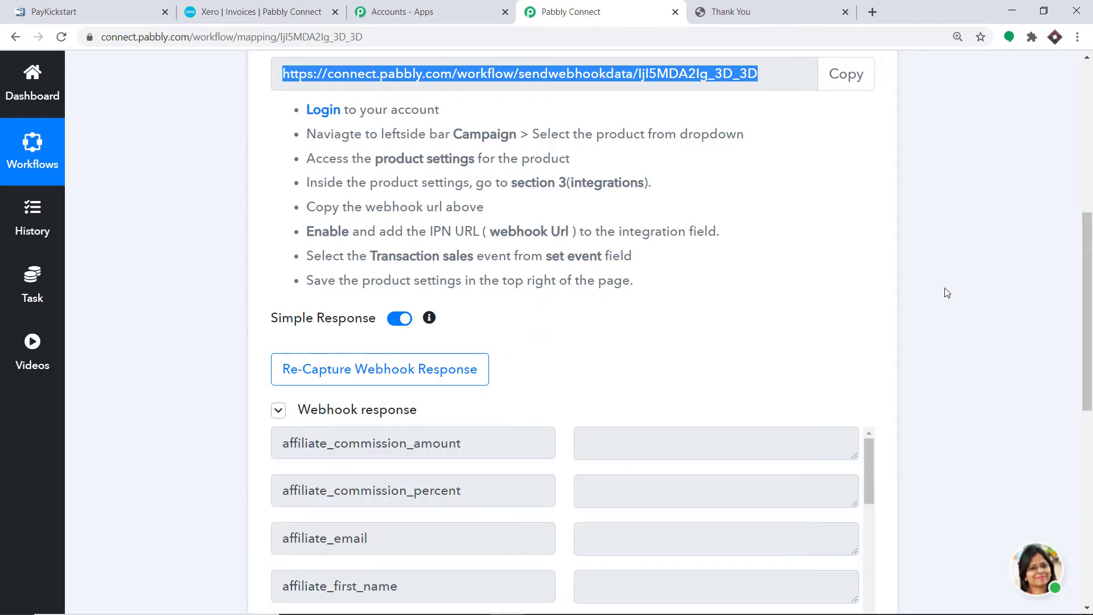
left_click_drag(1089, 307, 1089, 428)
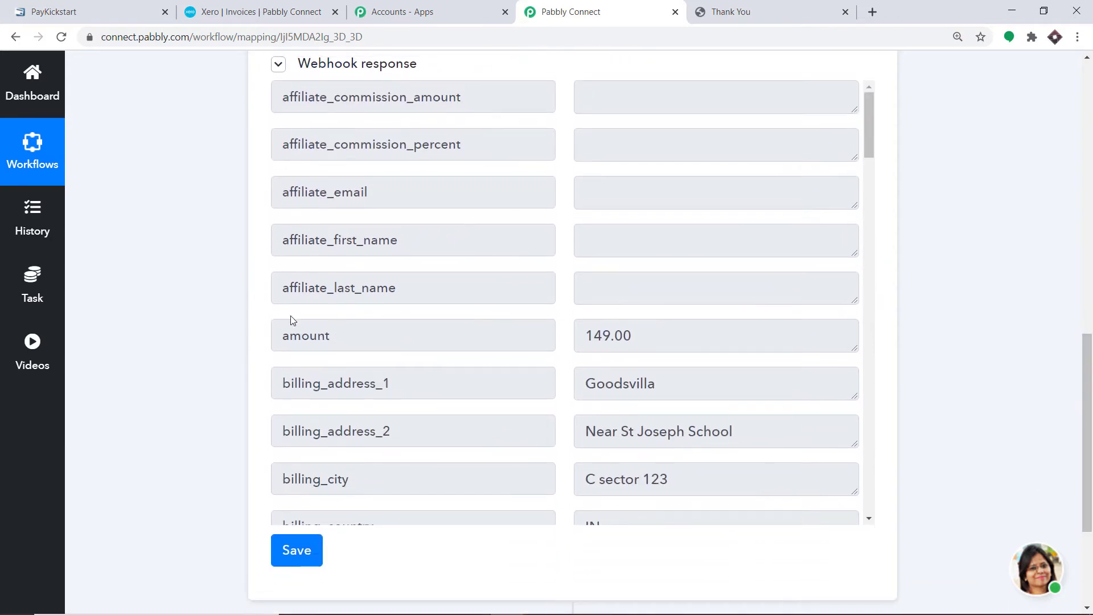
scroll(576, 328, "down", 1)
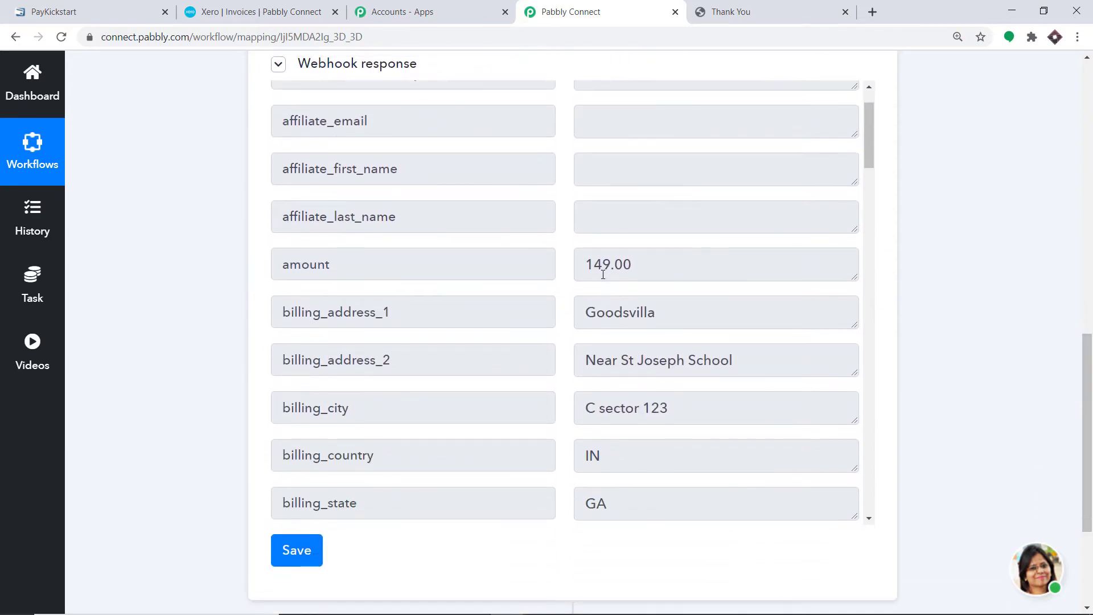
scroll(383, 275, "down", 1)
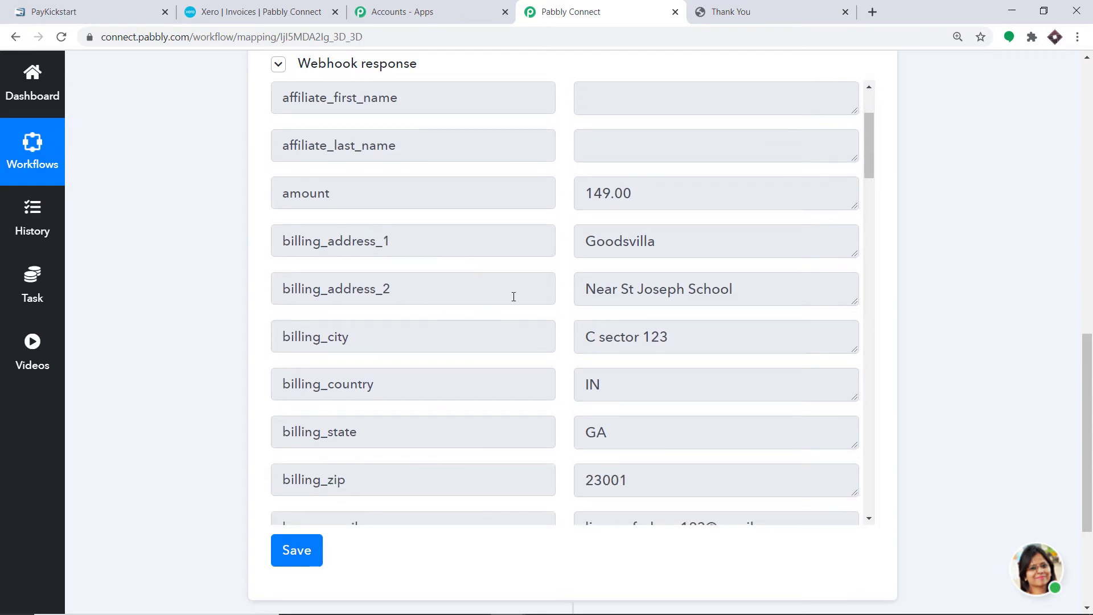
scroll(501, 293, "down", 1)
scroll(455, 264, "down", 1)
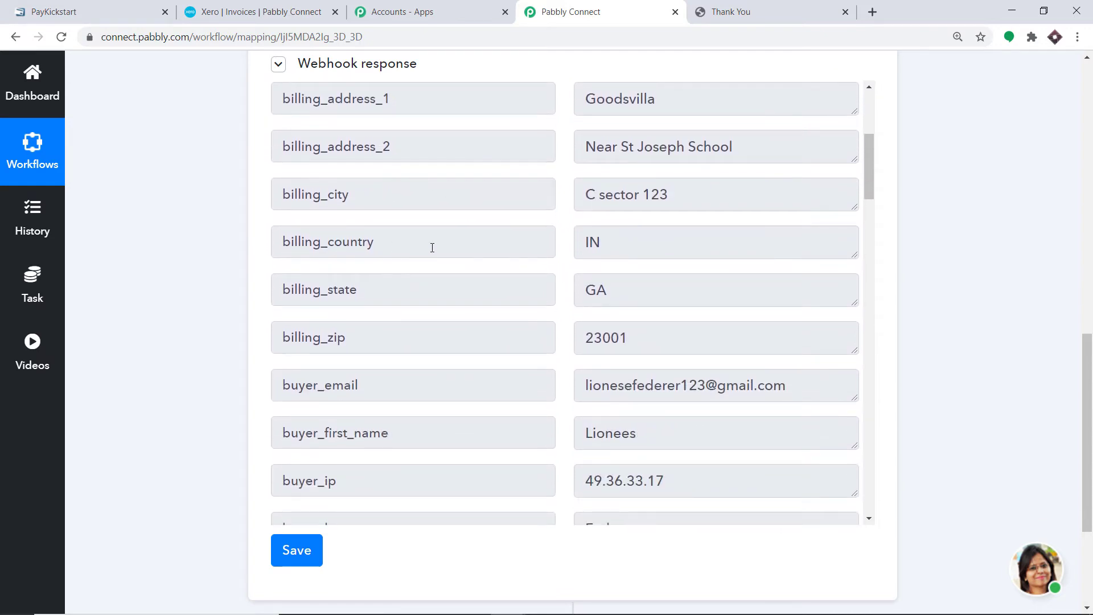
scroll(371, 252, "down", 1)
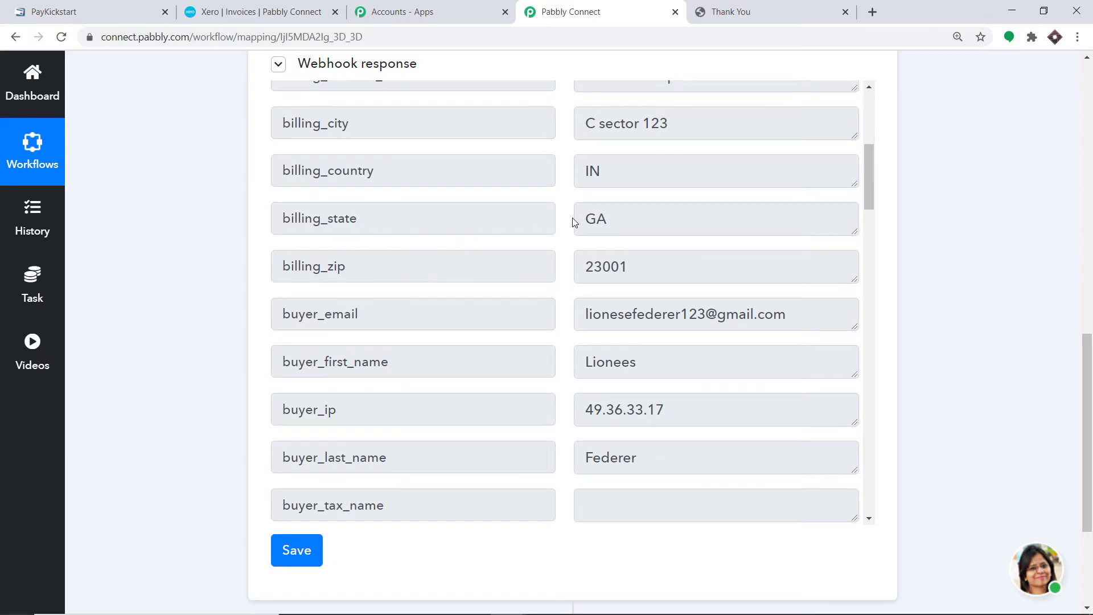
scroll(349, 246, "down", 1)
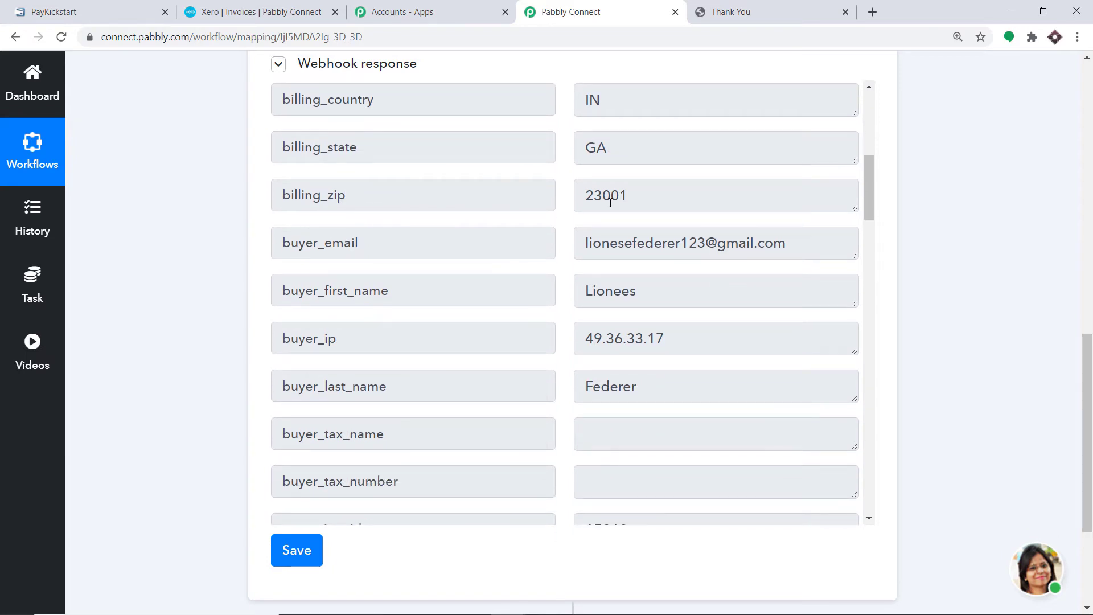
scroll(604, 206, "down", 1)
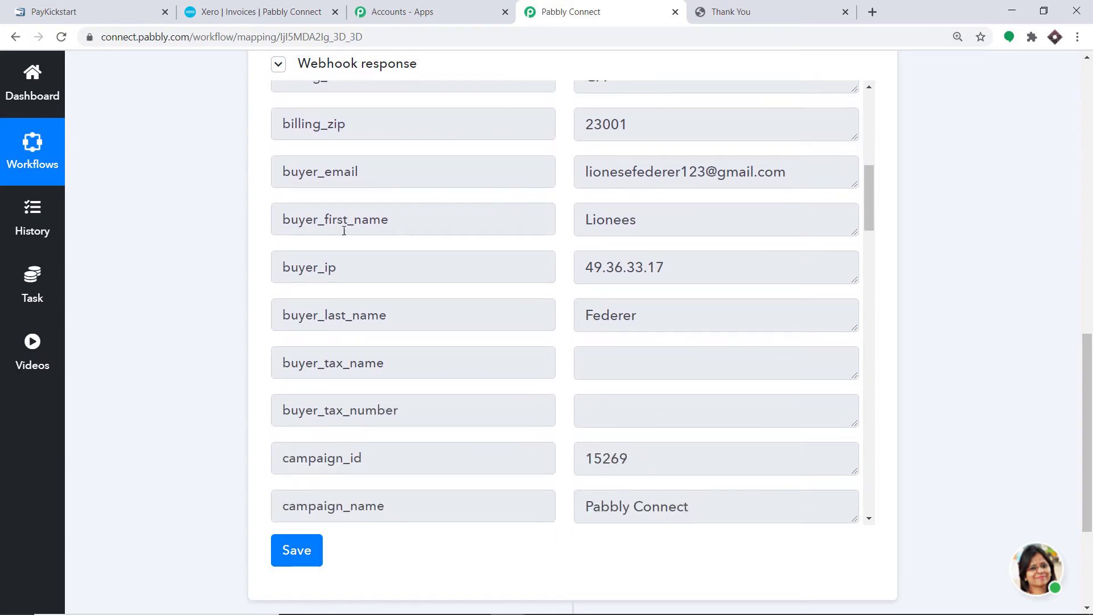
scroll(344, 230, "down", 1)
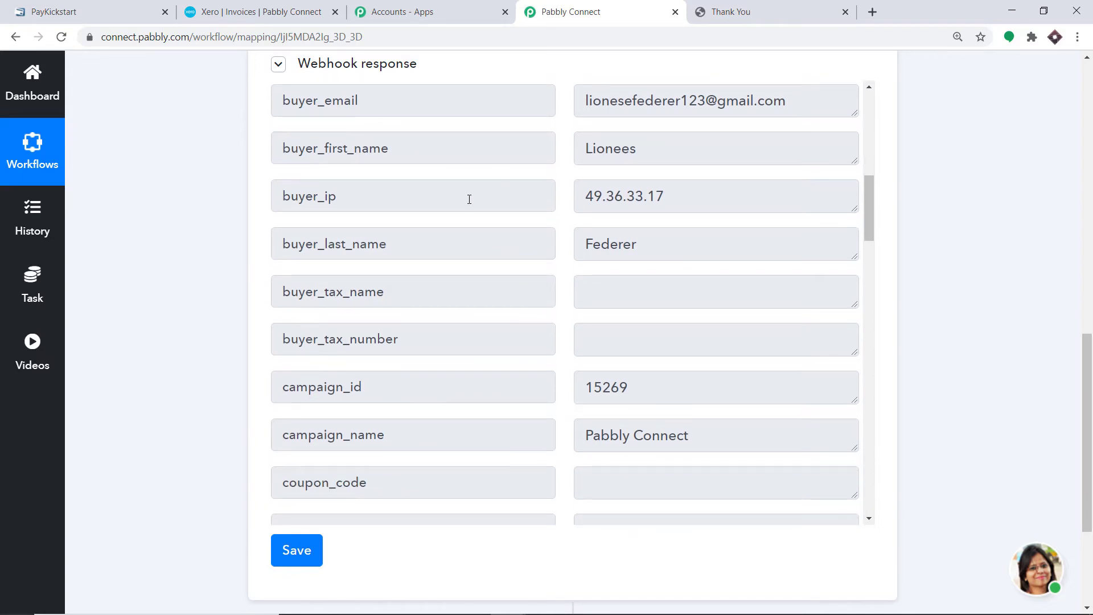
scroll(512, 194, "down", 1)
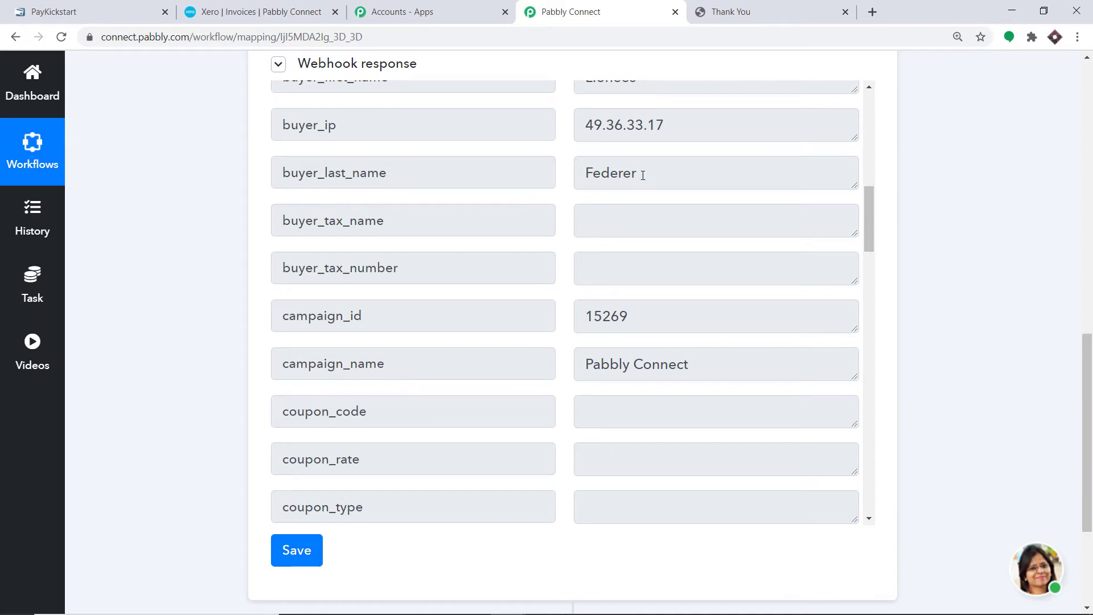
scroll(642, 176, "down", 7)
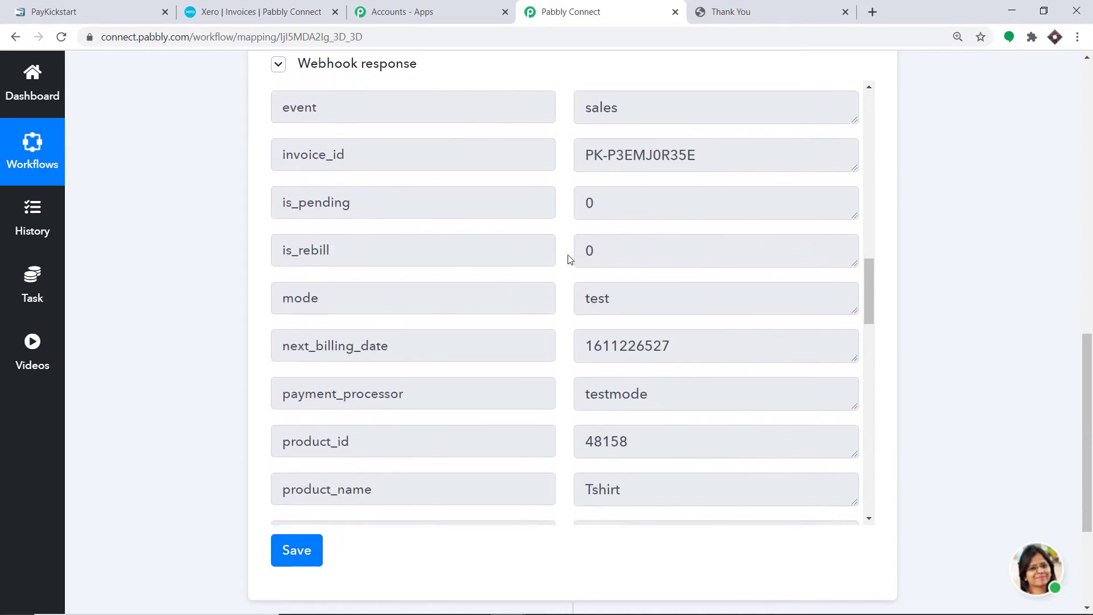
scroll(569, 259, "down", 1)
scroll(555, 262, "down", 2)
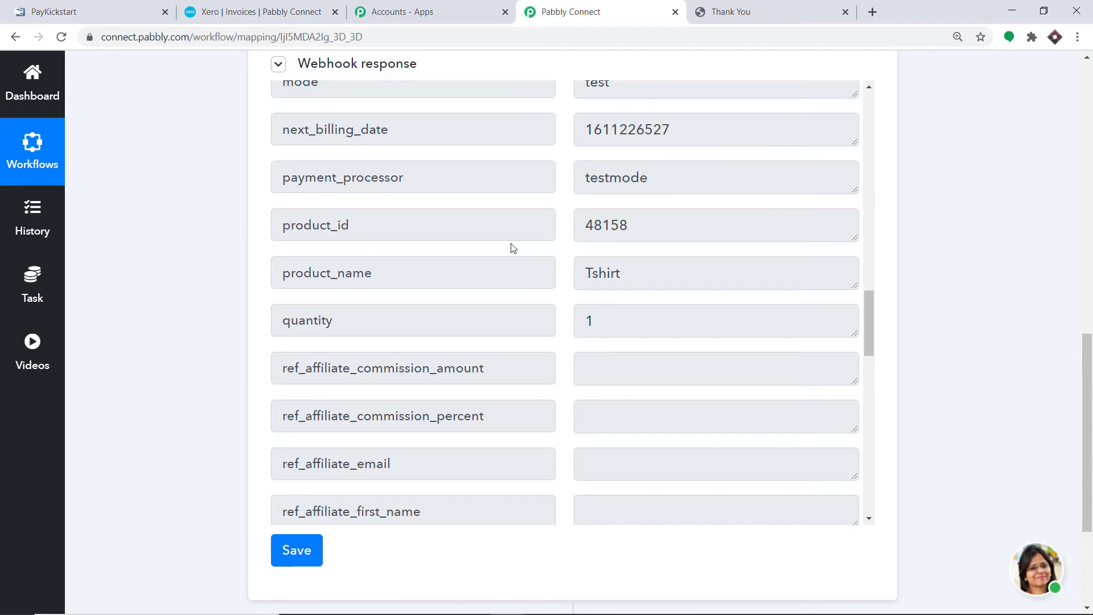
Add an action step below the PayKickstart trigger and choose Xero as its app
scroll(993, 439, "down", 3)
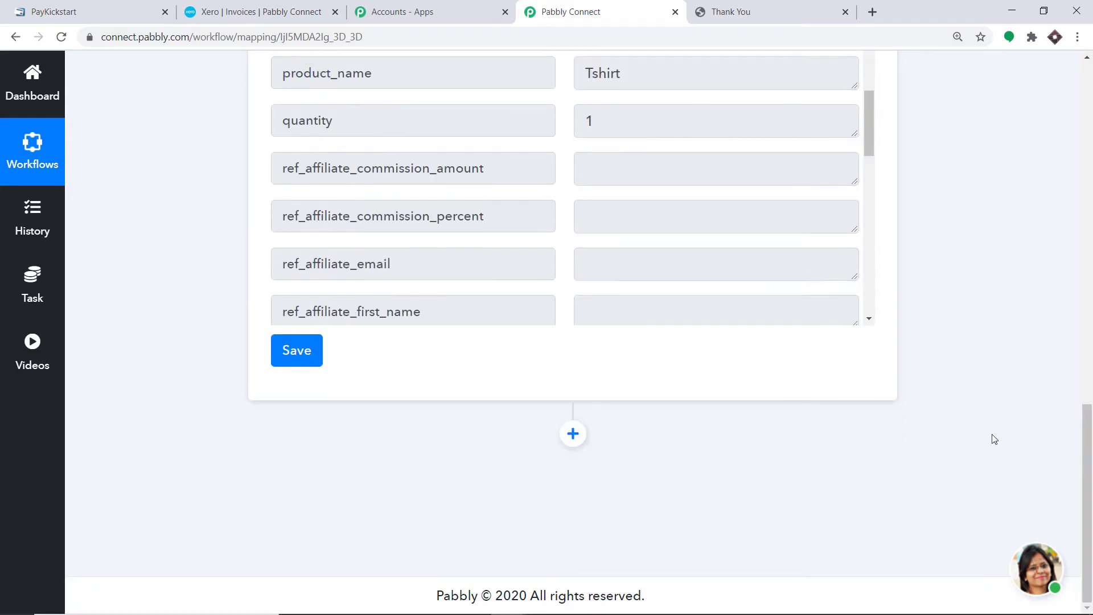
left_click(574, 438)
left_click_drag(1088, 395, 1088, 502)
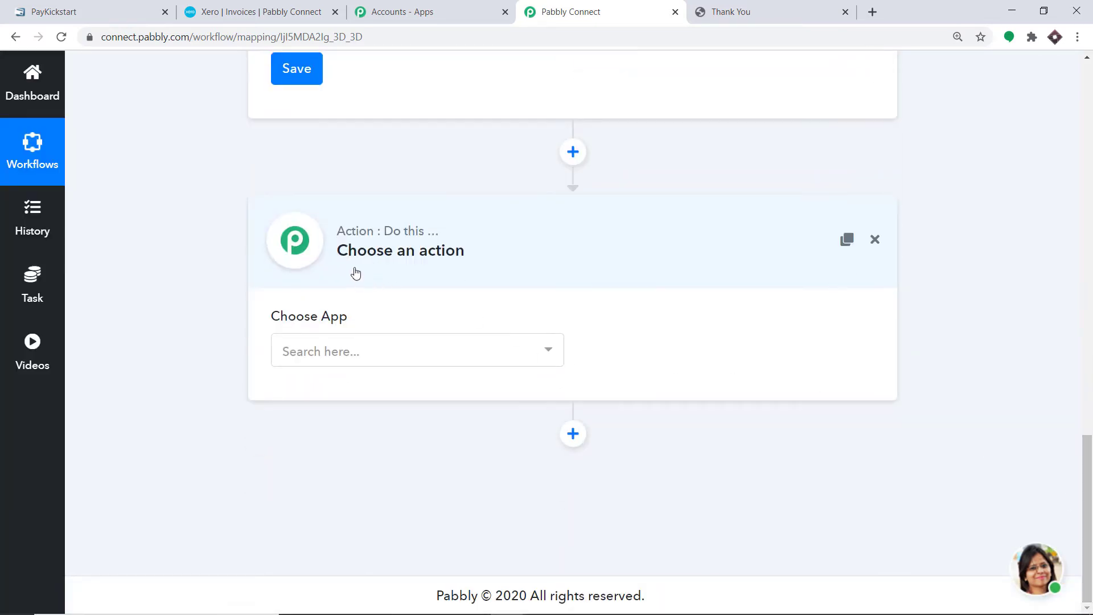
left_click(493, 353)
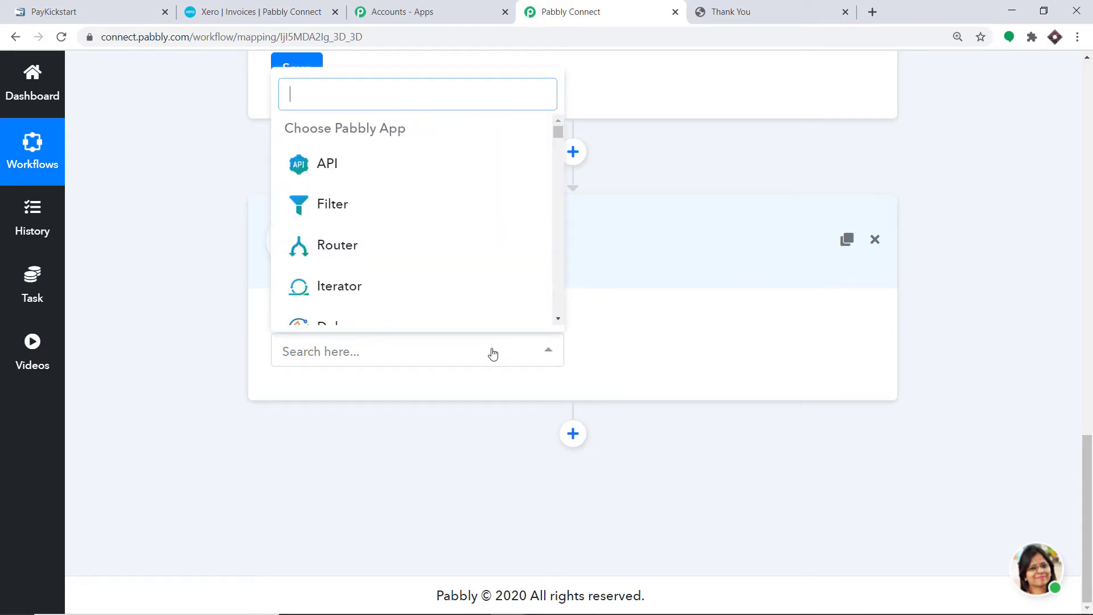
type("xero")
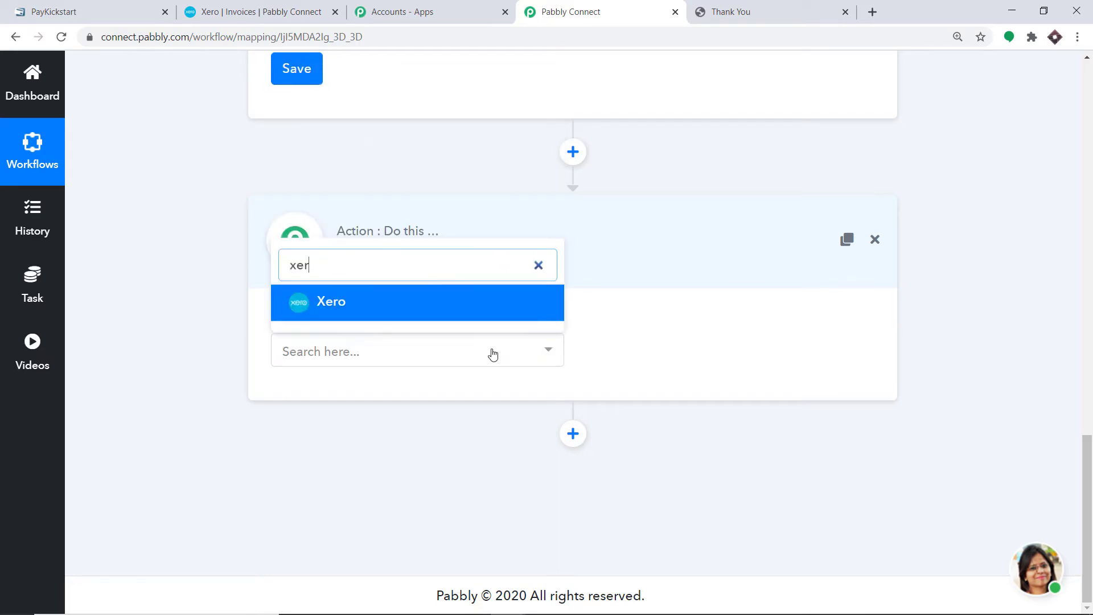
left_click(335, 305)
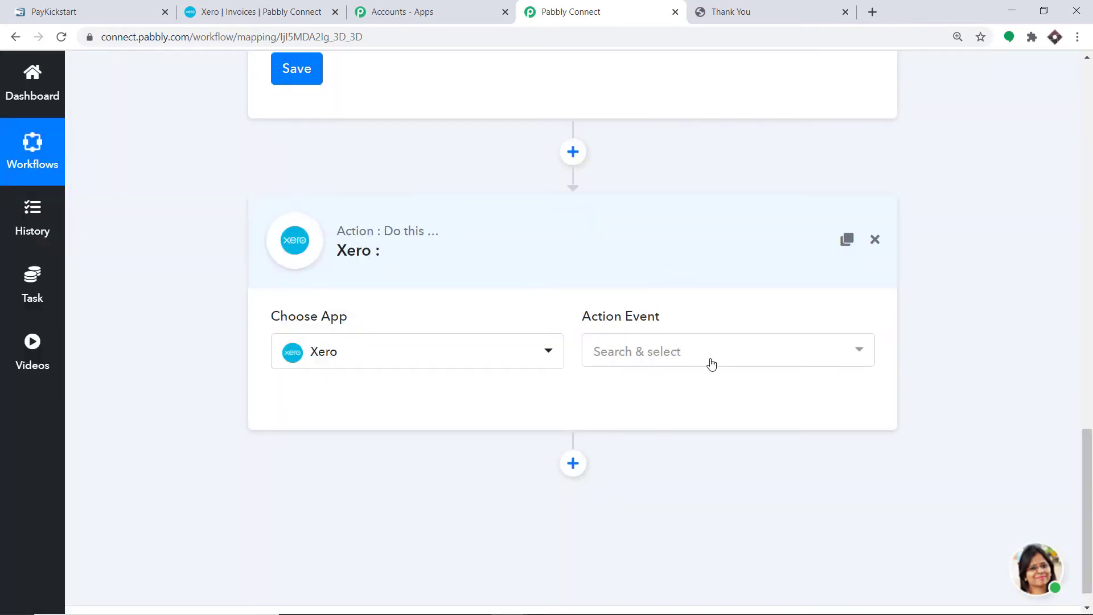
Set the Xero action event to Create an Invoice and look through the other available events
left_click(709, 362)
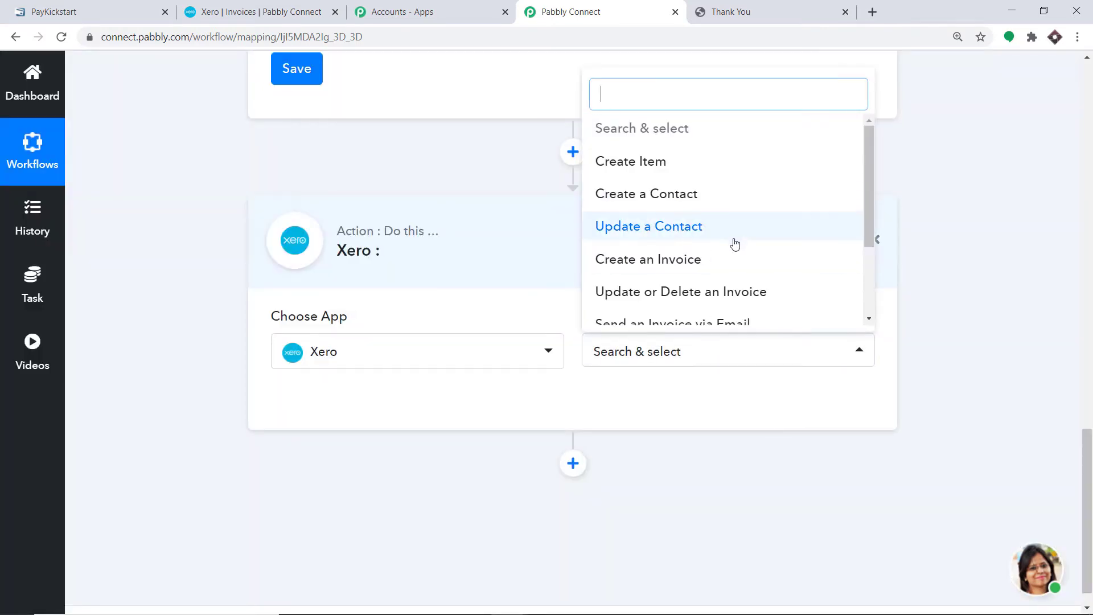
left_click(634, 265)
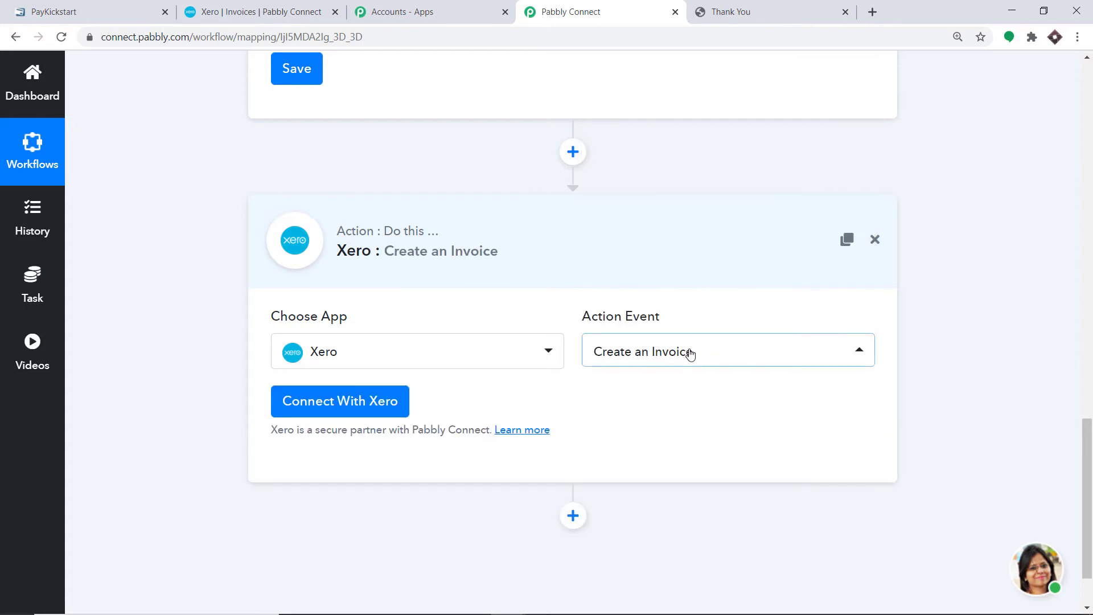
left_click(688, 354)
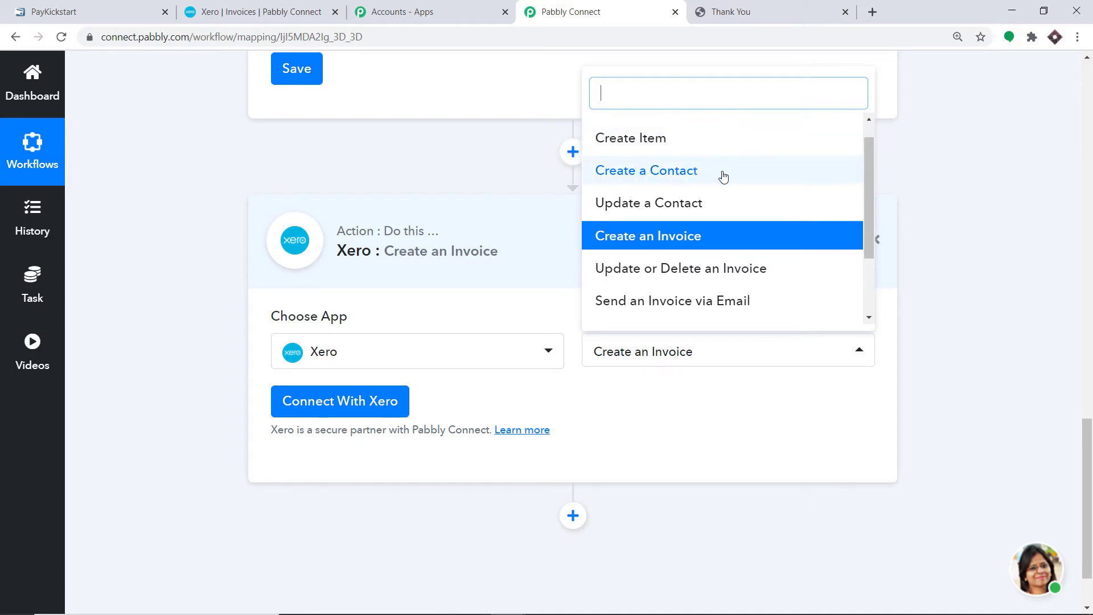
scroll(681, 210, "down", 1)
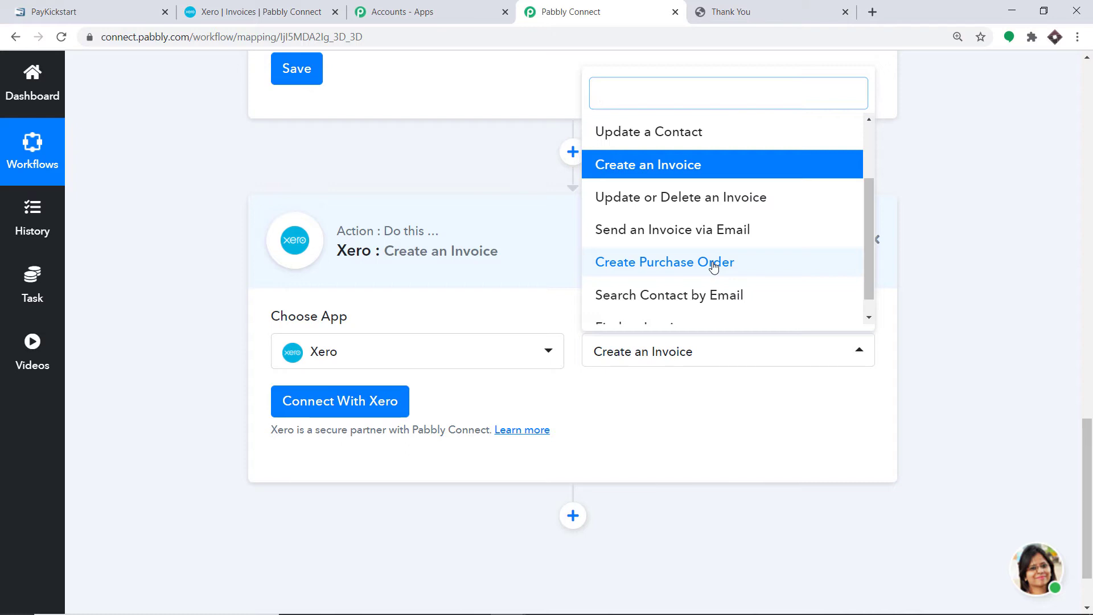
left_click(683, 410)
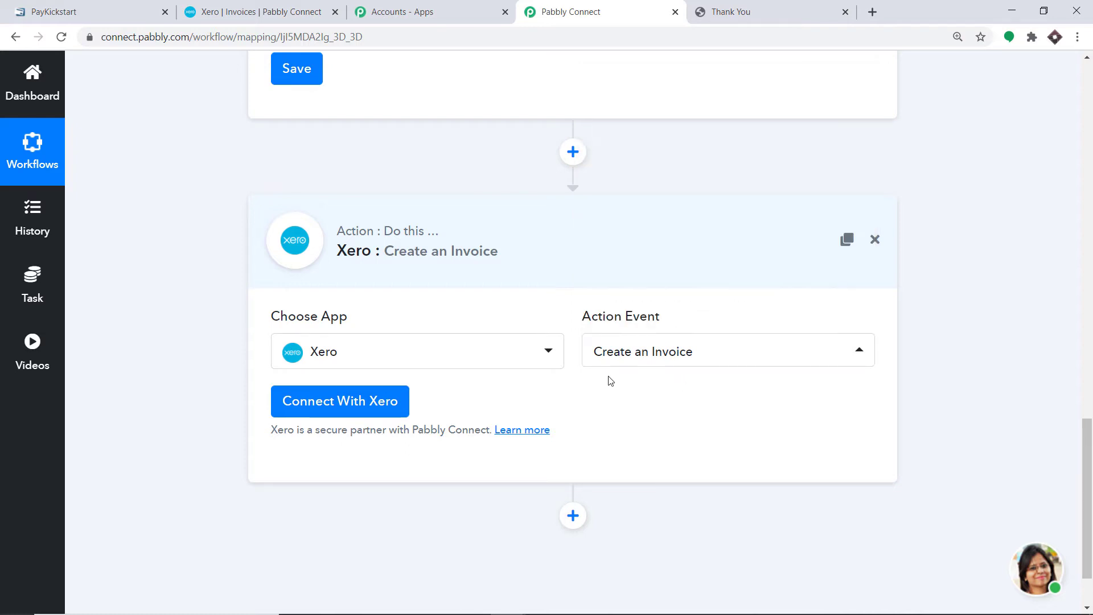
Connect the action to Xero with new credentials, allowing Pabbly access to the Pabbly Connect organisation
left_click(354, 402)
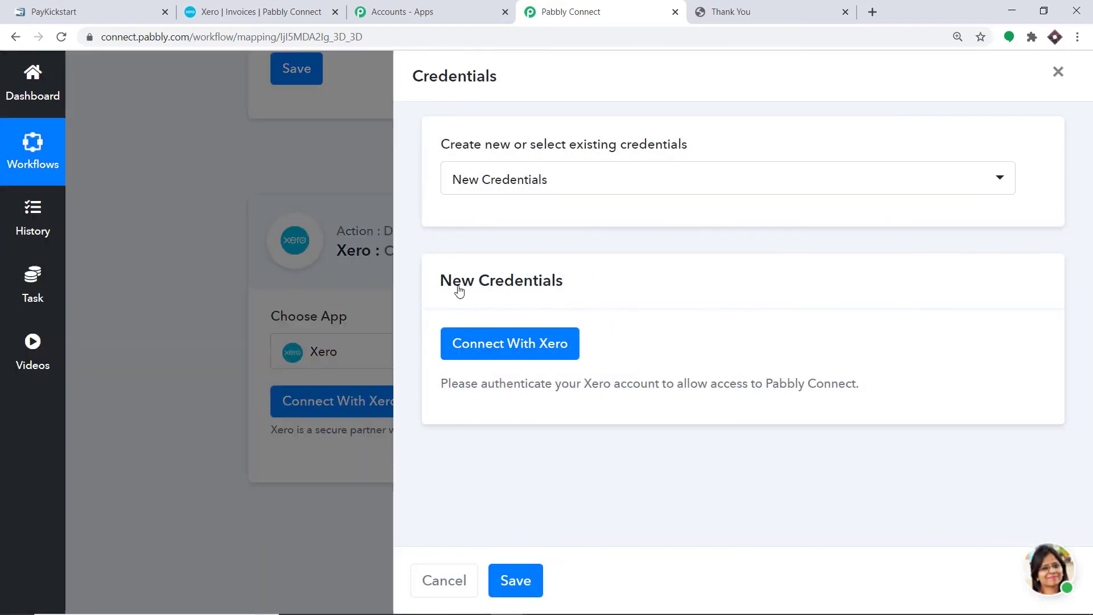
left_click(484, 347)
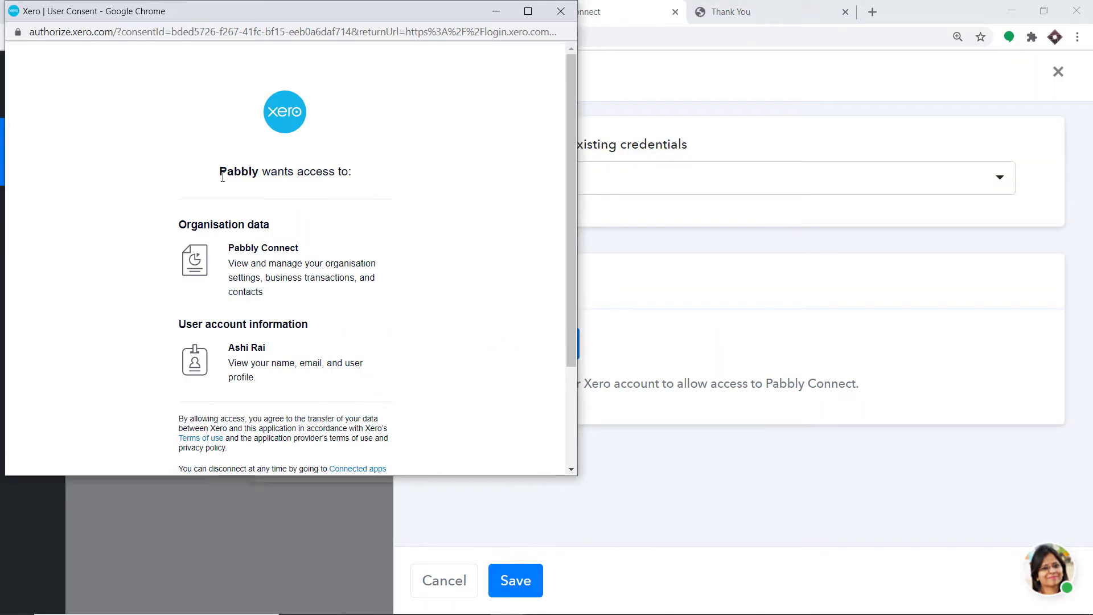
scroll(361, 176, "down", 3)
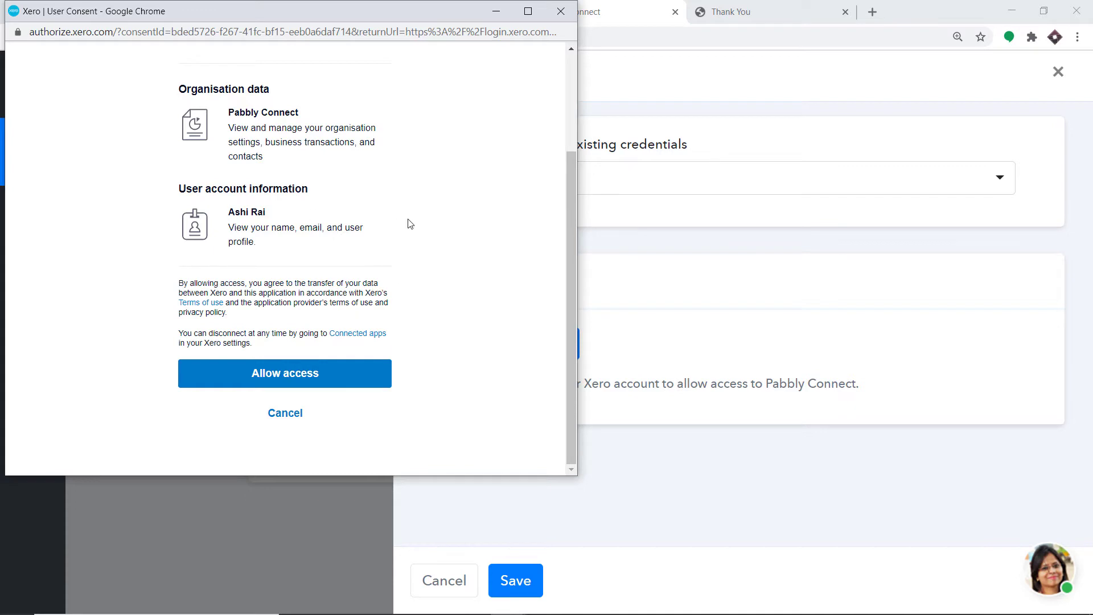
left_click(290, 374)
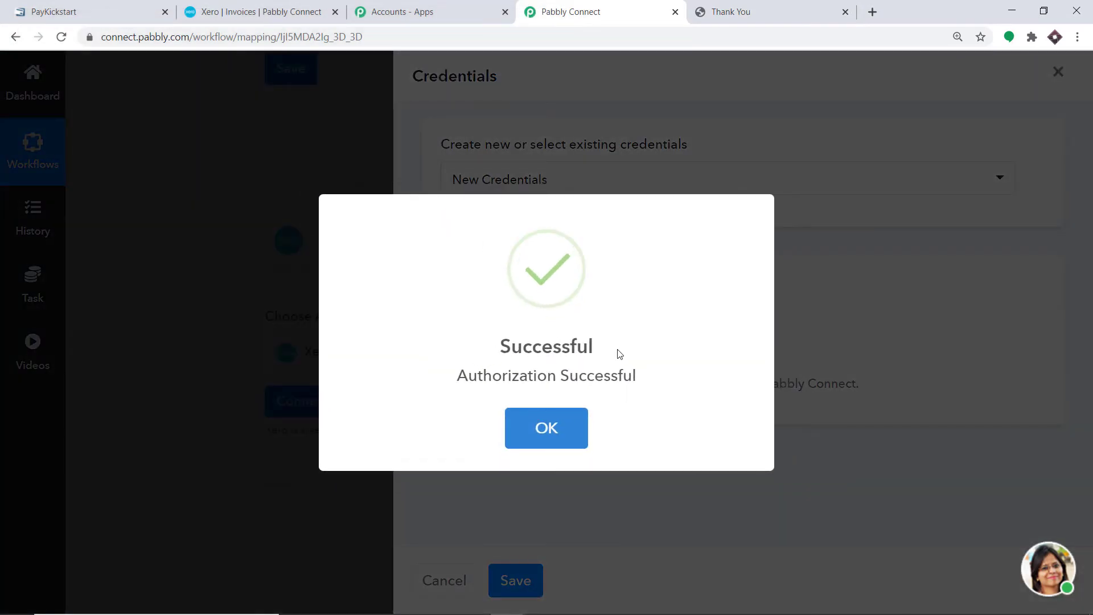
left_click(537, 424)
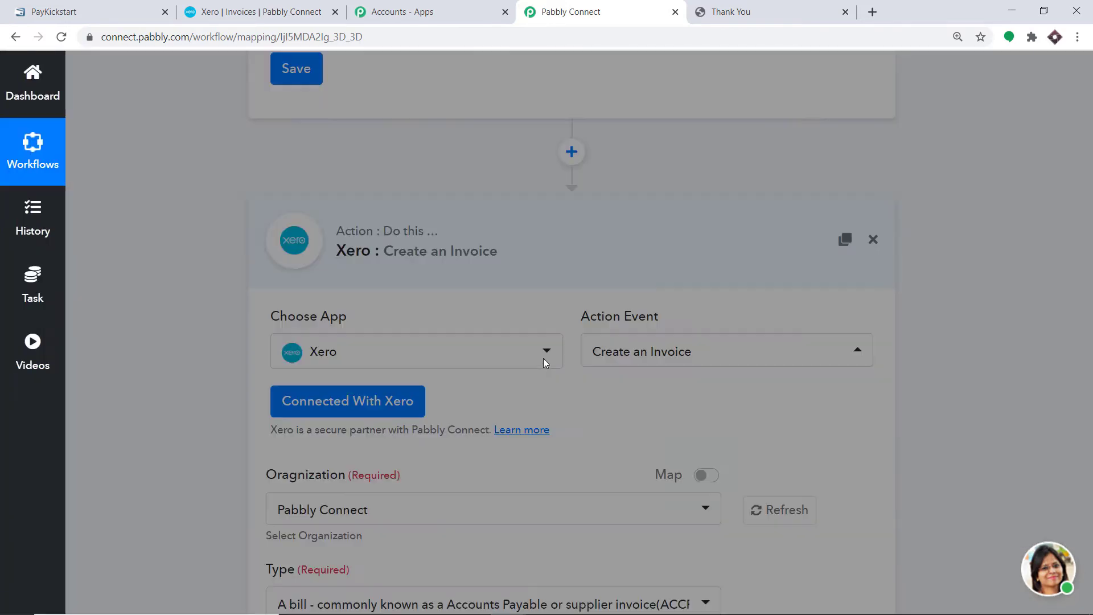
Review the Xero invoice fields, including the date formats, and check the transaction time in the captured webhook response
scroll(453, 349, "down", 5)
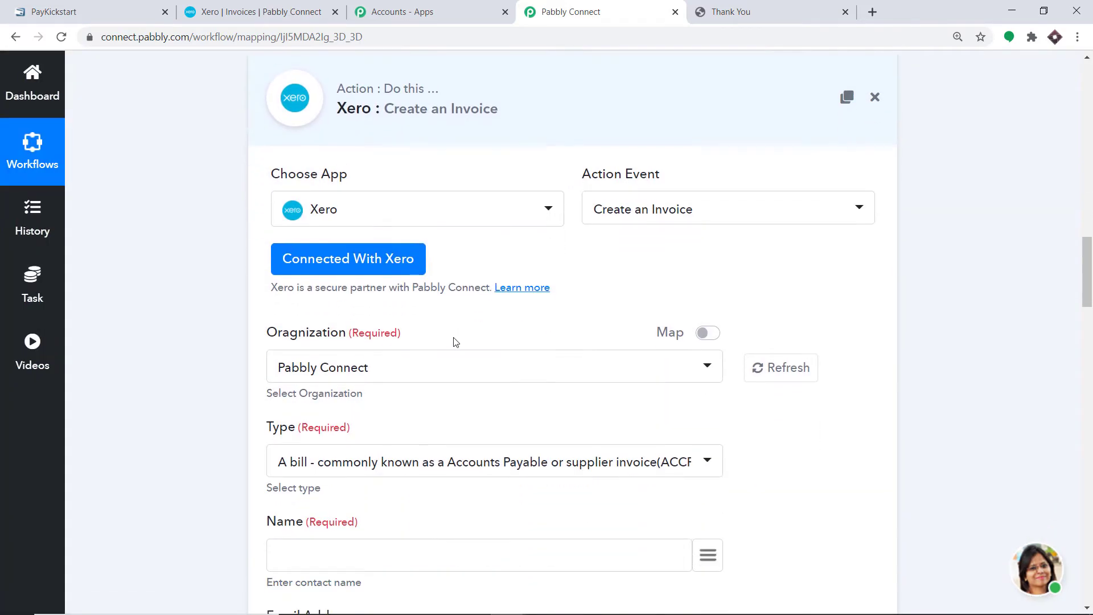
scroll(459, 325, "down", 5)
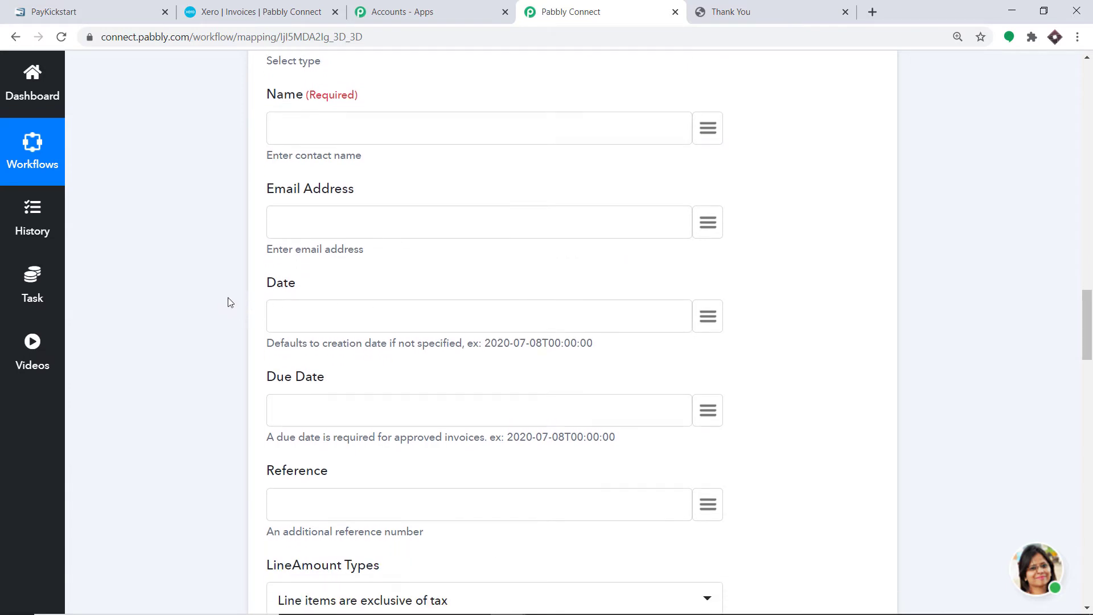
scroll(267, 299, "down", 1)
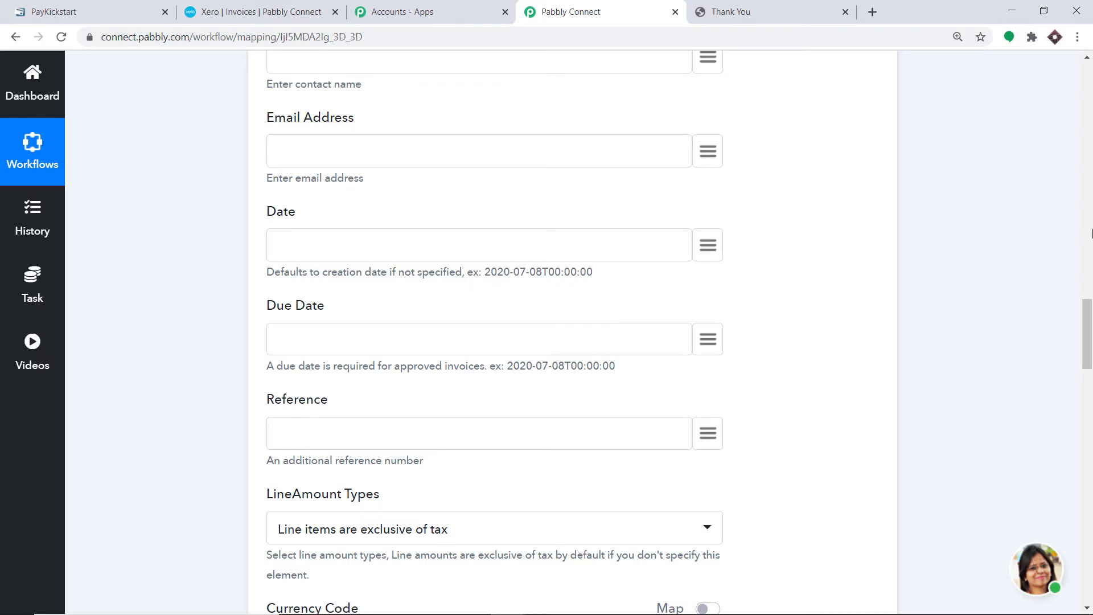
left_click_drag(1087, 306, 1076, 167)
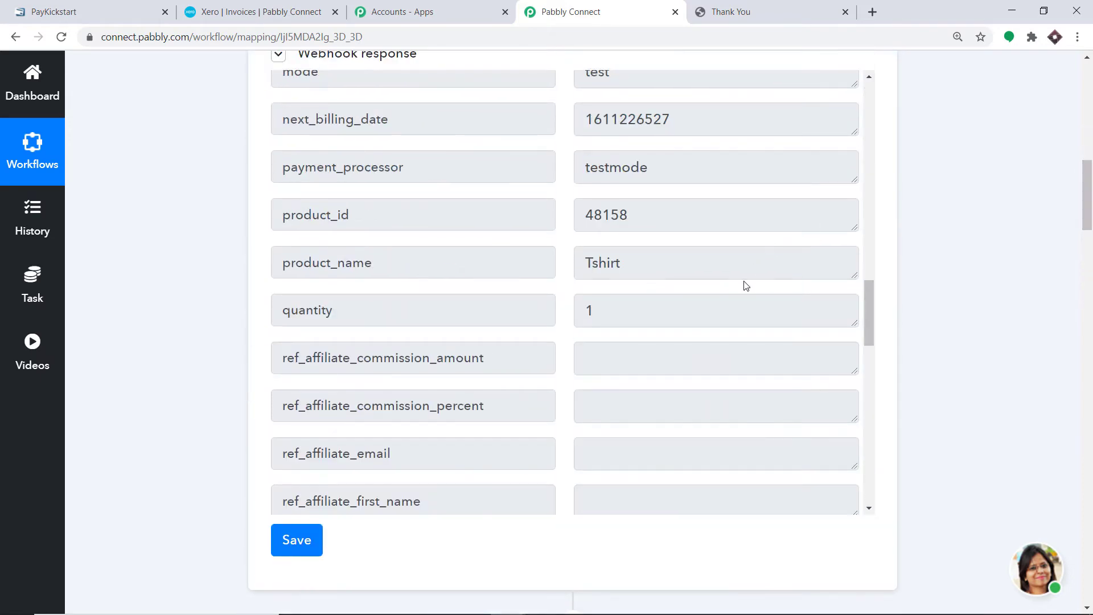
scroll(744, 285, "down", 9)
scroll(699, 324, "down", 5)
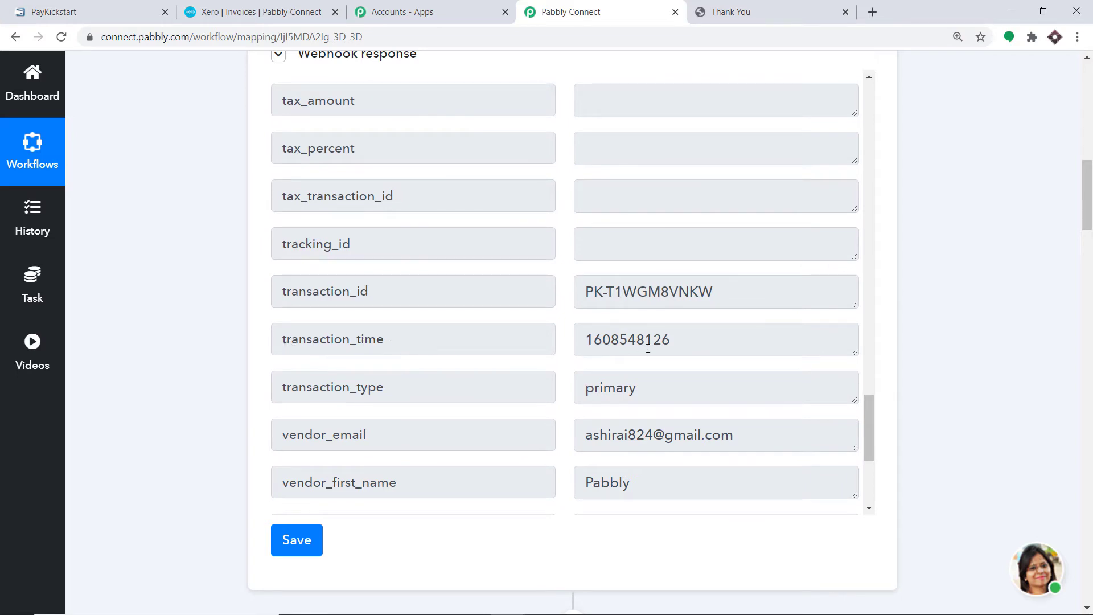
Add an action step between the PayKickstart trigger and the Xero action, with Date/Time Formatter as its app
scroll(626, 344, "down", 2)
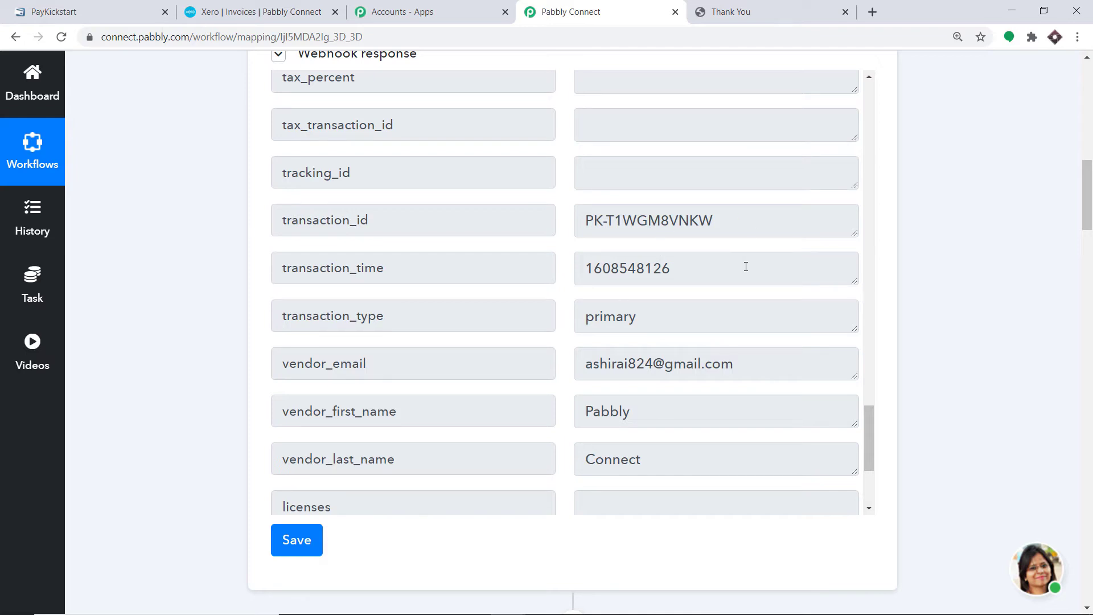
left_click_drag(1090, 206, 1089, 257)
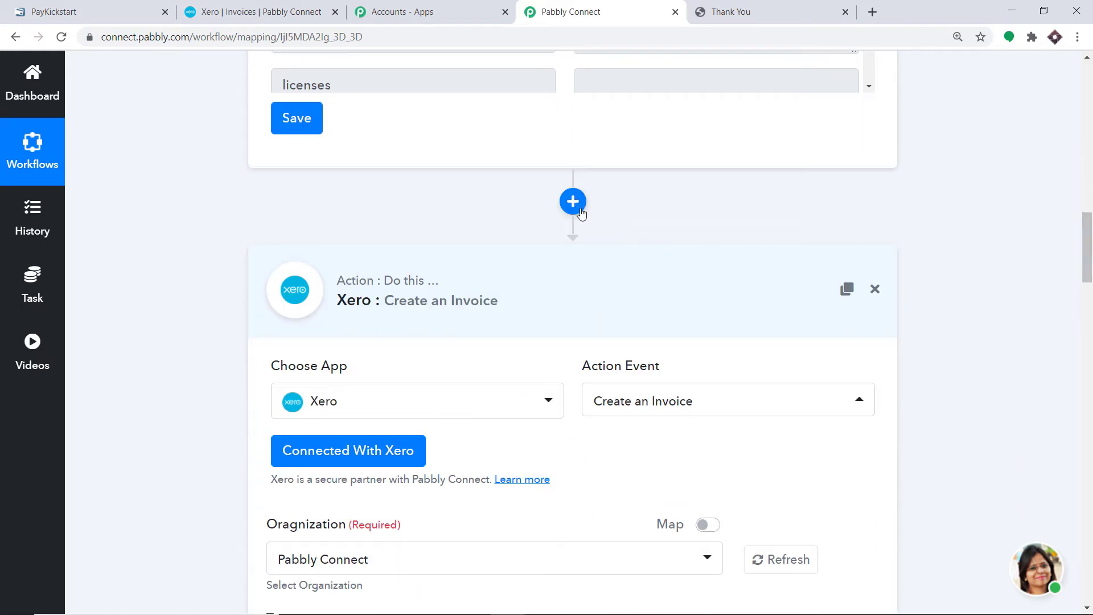
left_click(573, 202)
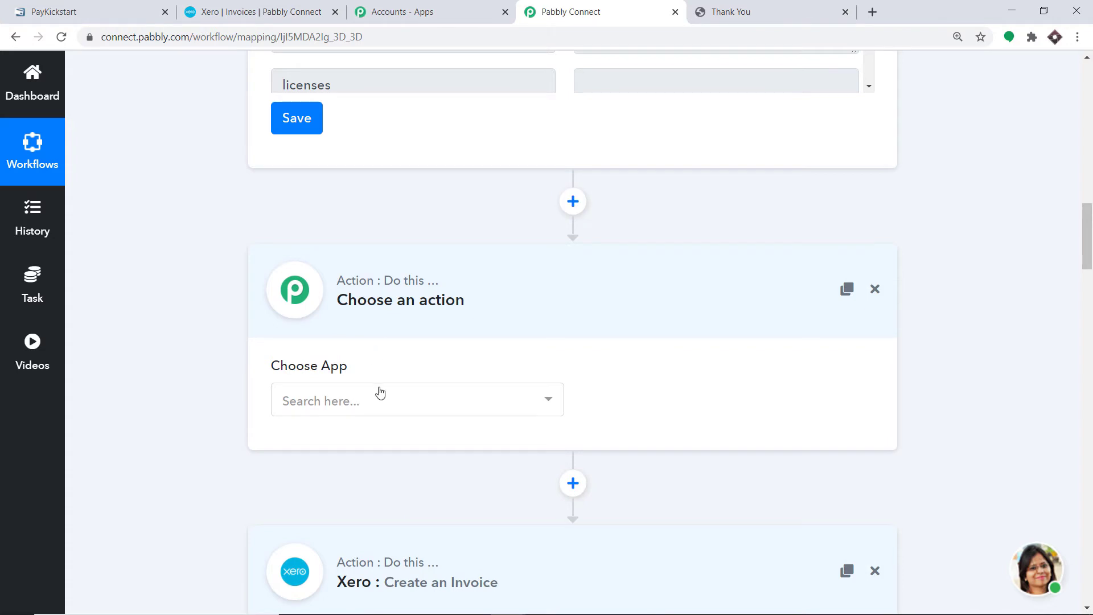
left_click(386, 401)
type("d")
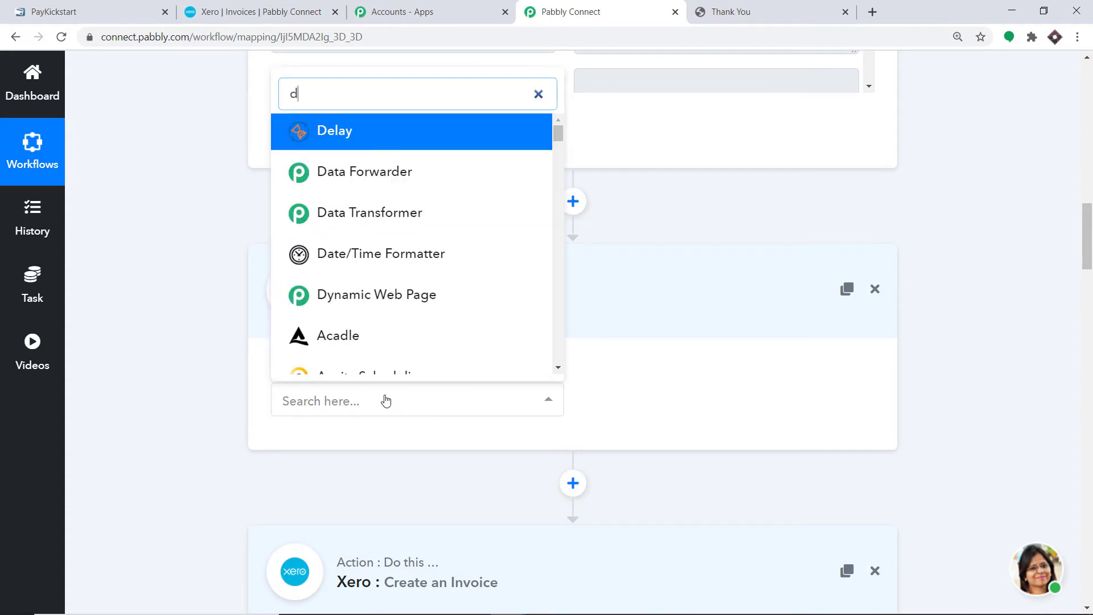
type("at")
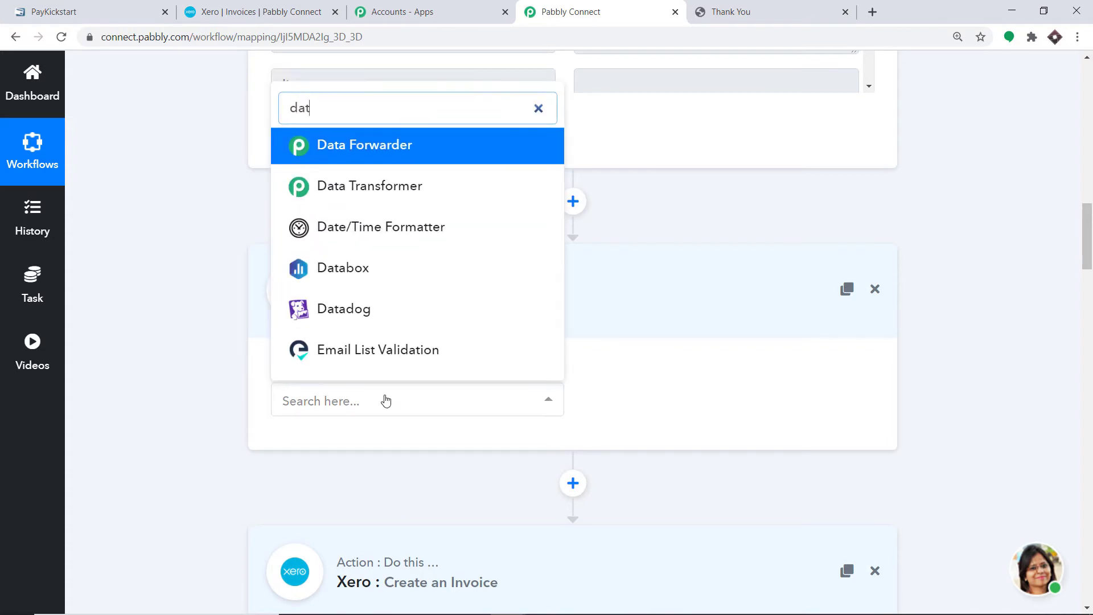
left_click(354, 229)
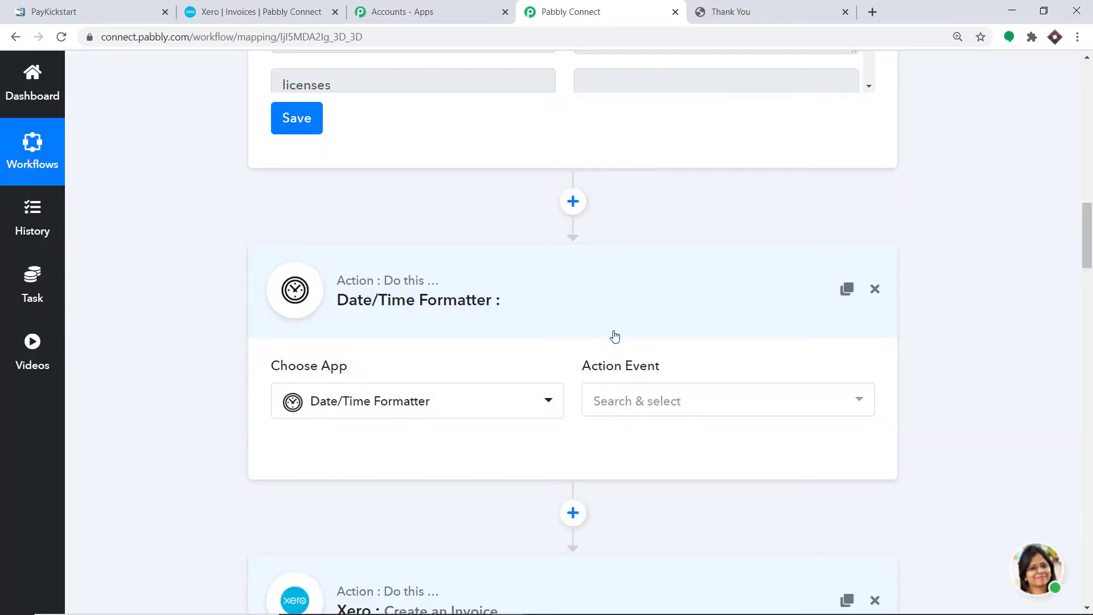
Set the Date/Time Formatter action event to Format Date Only and connect it
left_click(665, 399)
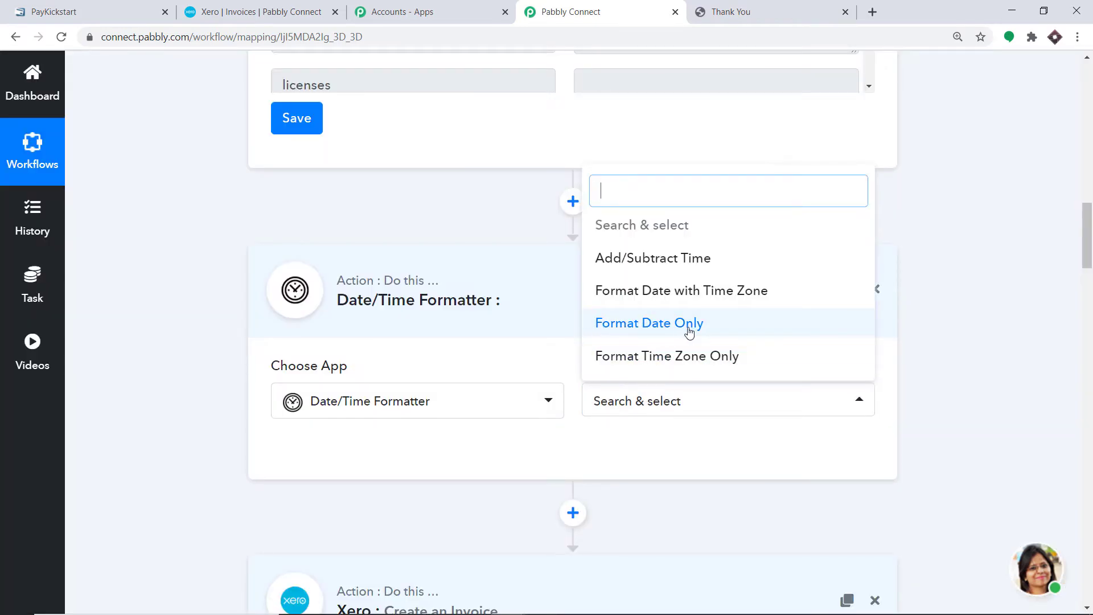
left_click(662, 328)
left_click(369, 449)
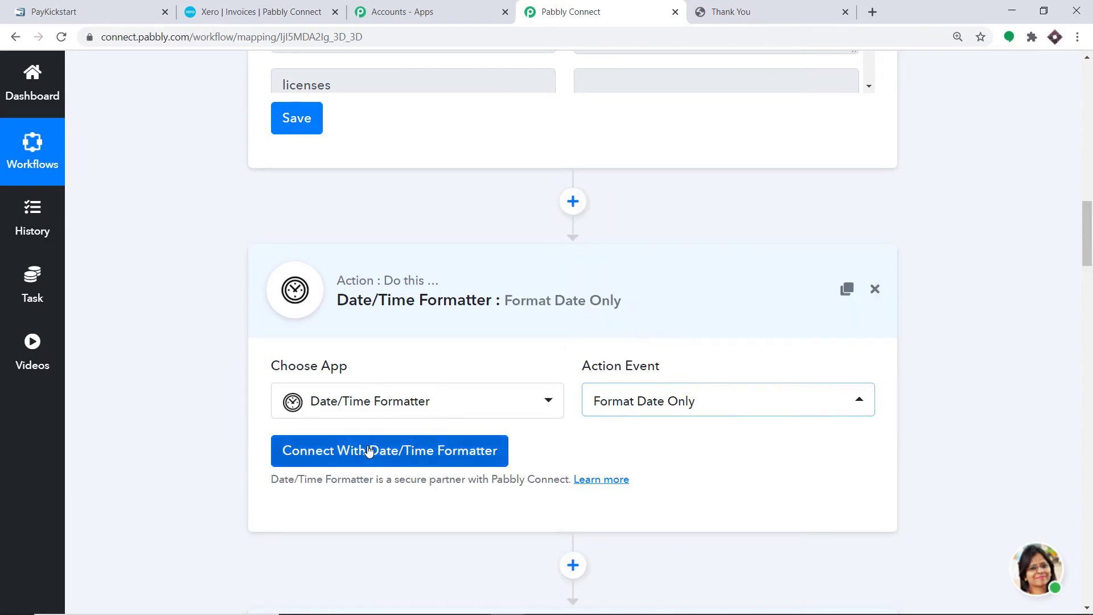
Map the trigger's transaction_time to the Date field of the Format Date Only step
scroll(649, 324, "down", 6)
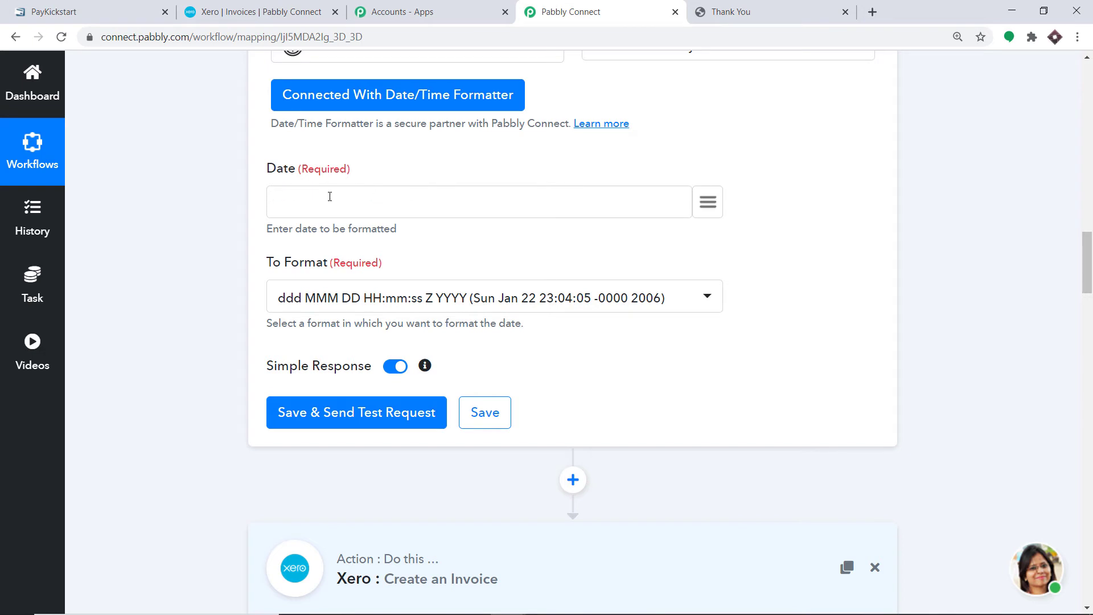
left_click(709, 204)
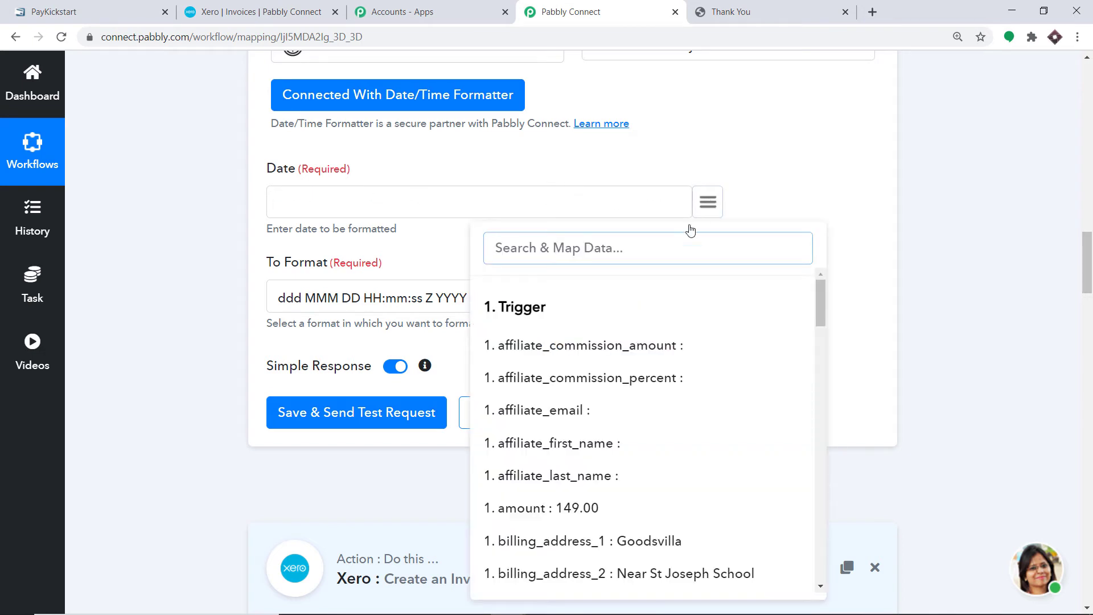
scroll(759, 310, "down", 3)
scroll(692, 360, "down", 10)
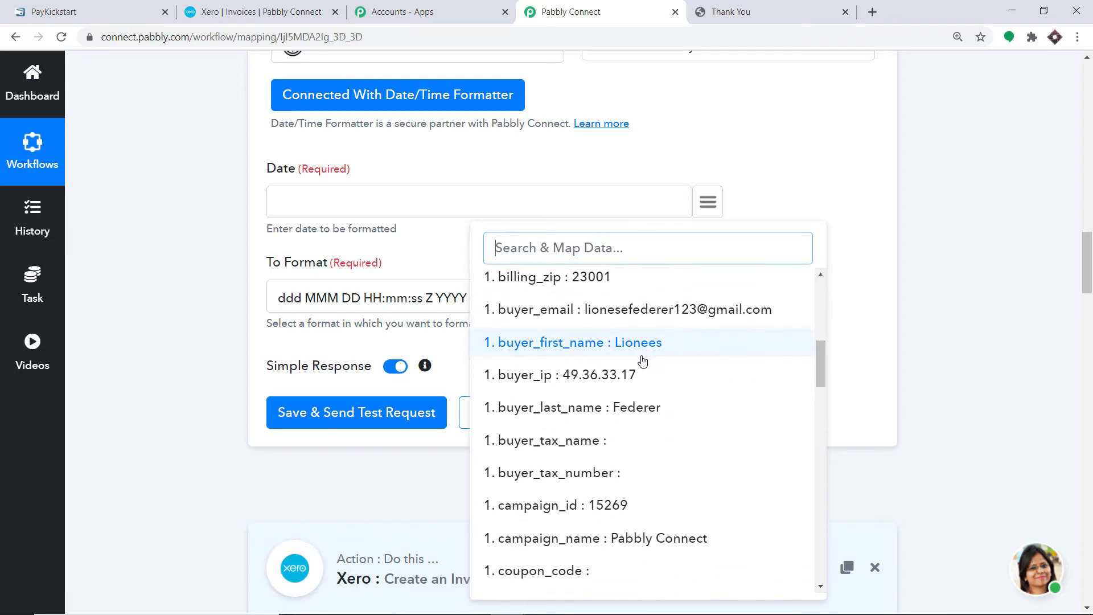
scroll(613, 385, "down", 15)
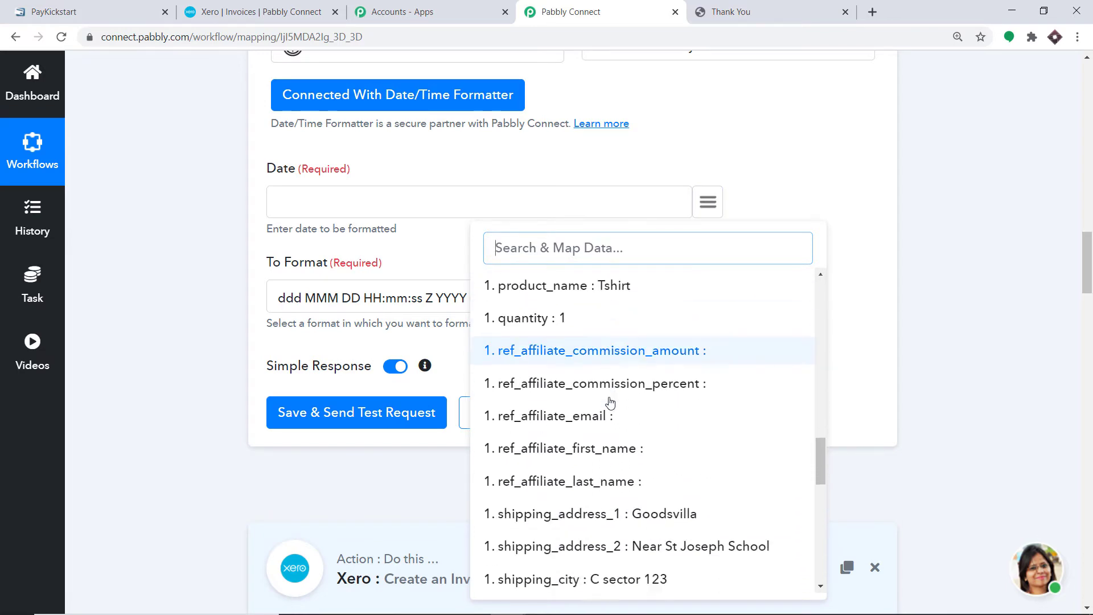
scroll(608, 415, "down", 4)
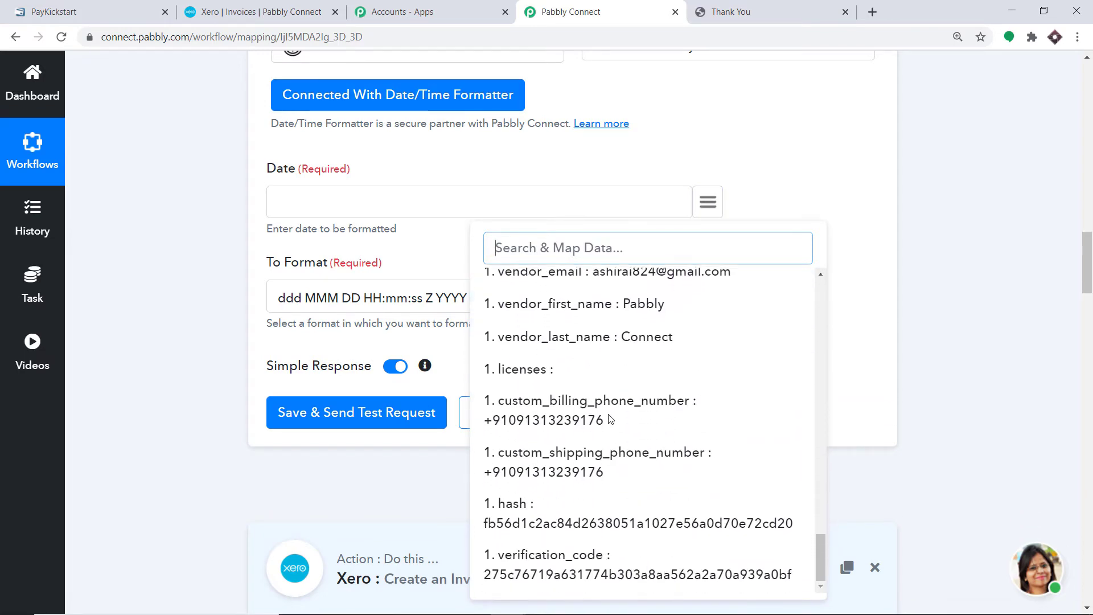
scroll(615, 407, "up", 3)
scroll(619, 392, "up", 1)
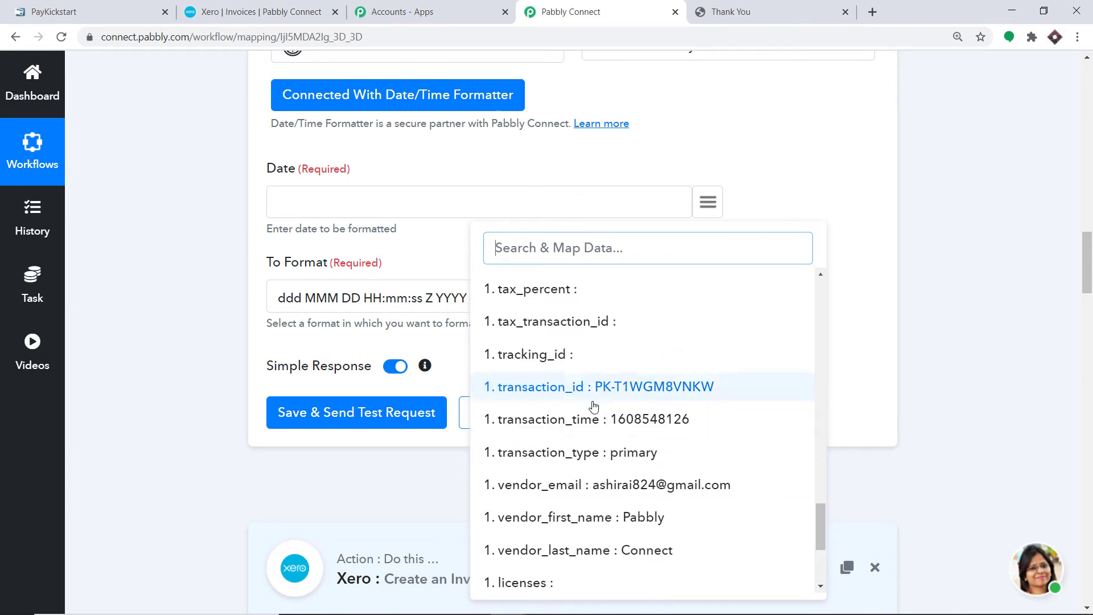
left_click(634, 421)
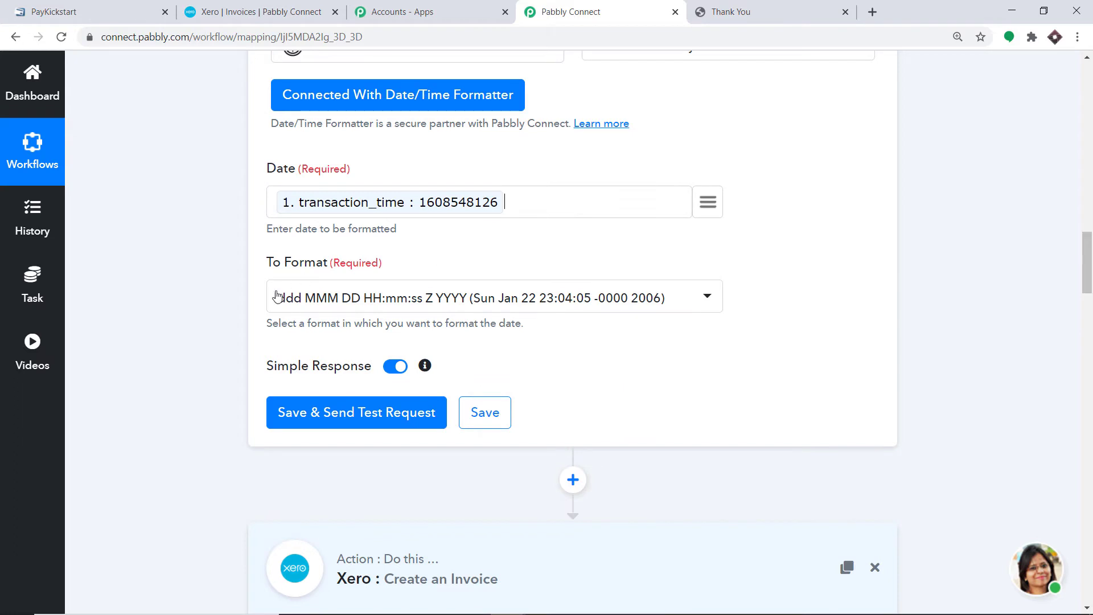
Set the output format to YYYY-MM-DDTHH:mm:ssZ, then save the step and send a test request
left_click(317, 303)
scroll(405, 434, "down", 1)
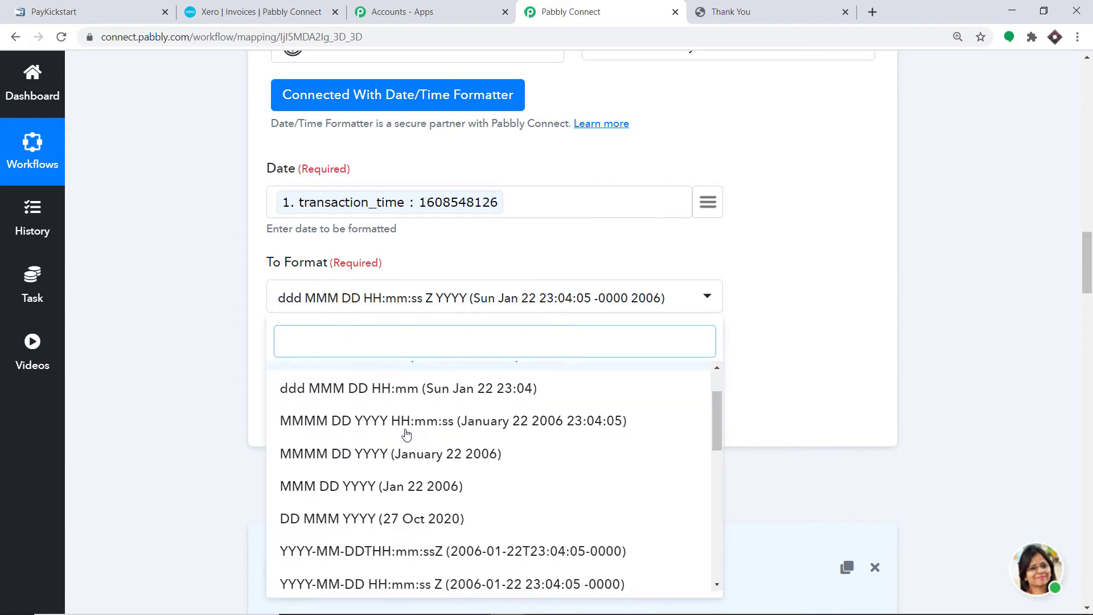
scroll(444, 449, "down", 1)
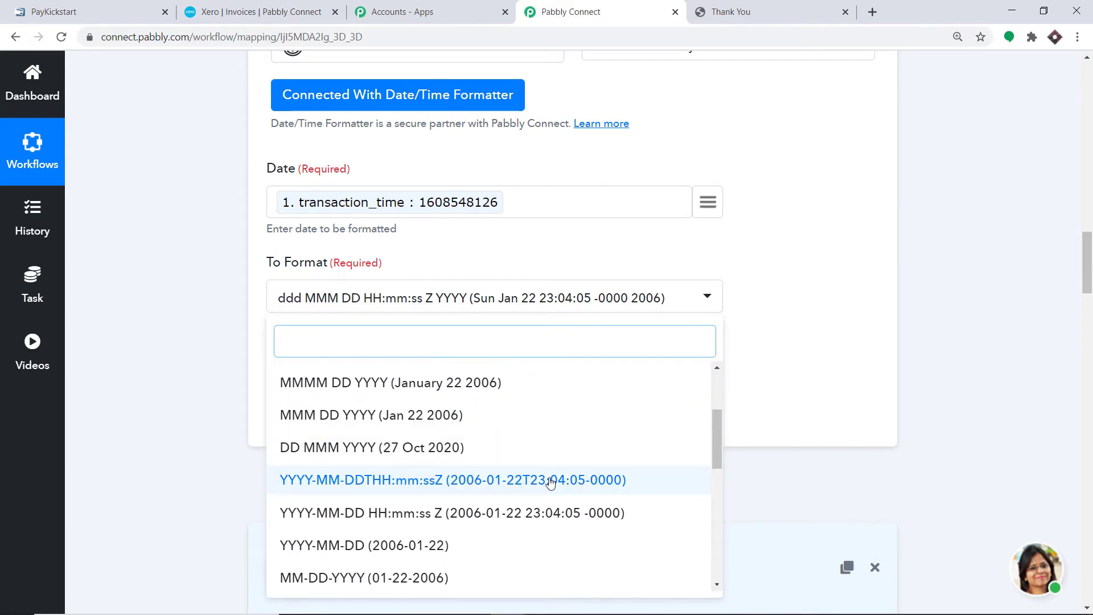
scroll(550, 481, "down", 1)
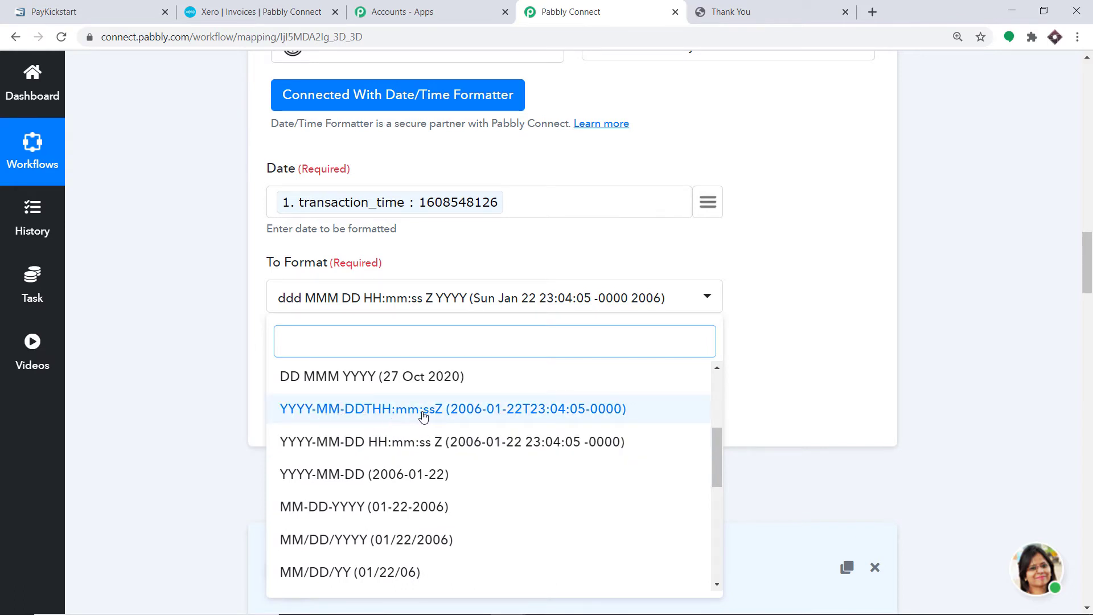
left_click(377, 411)
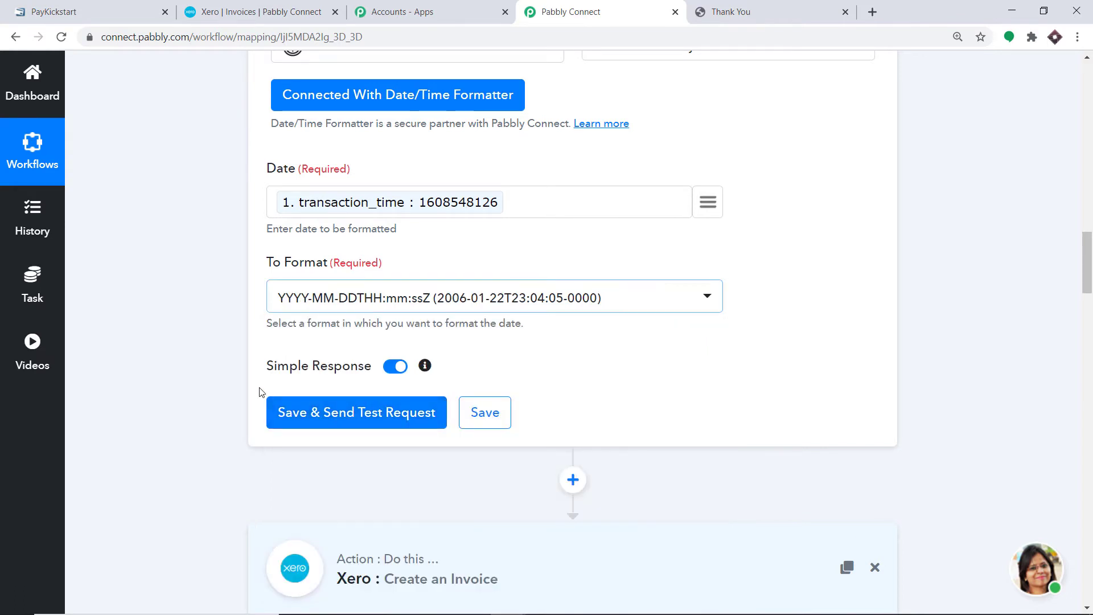
left_click(340, 412)
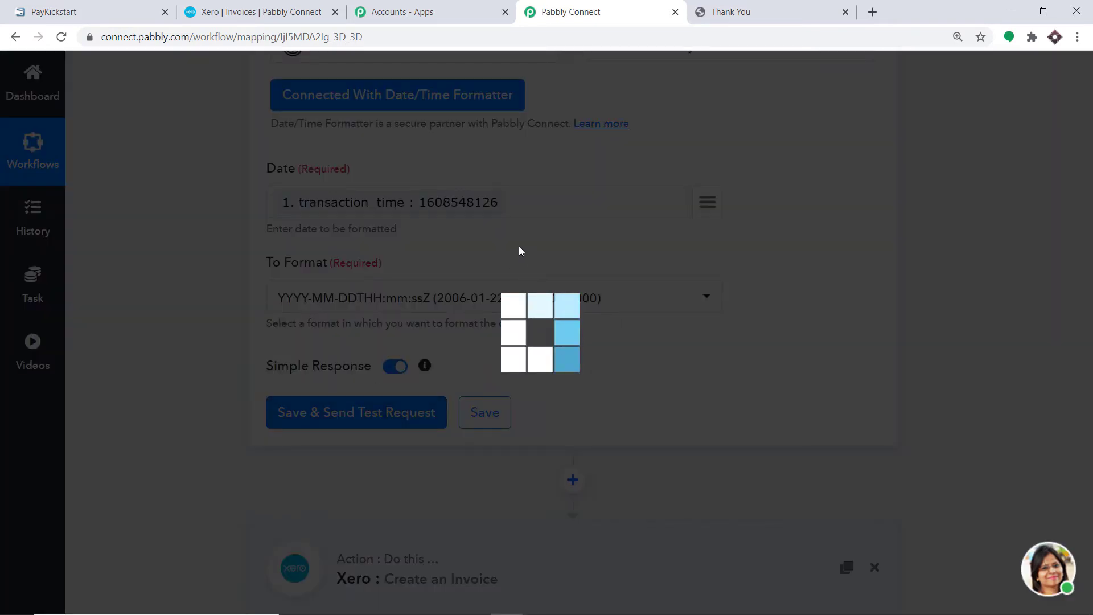
scroll(509, 284, "down", 1)
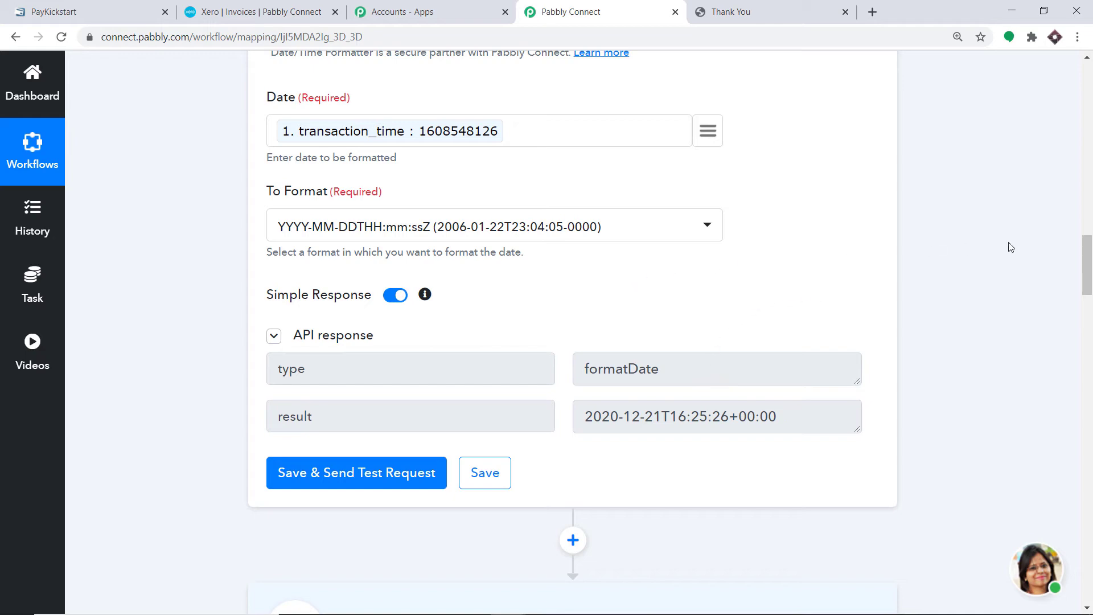
Check the Xero date fields, then add another Date/Time Formatter action step directly above the Xero action
left_click_drag(1087, 267, 1091, 361)
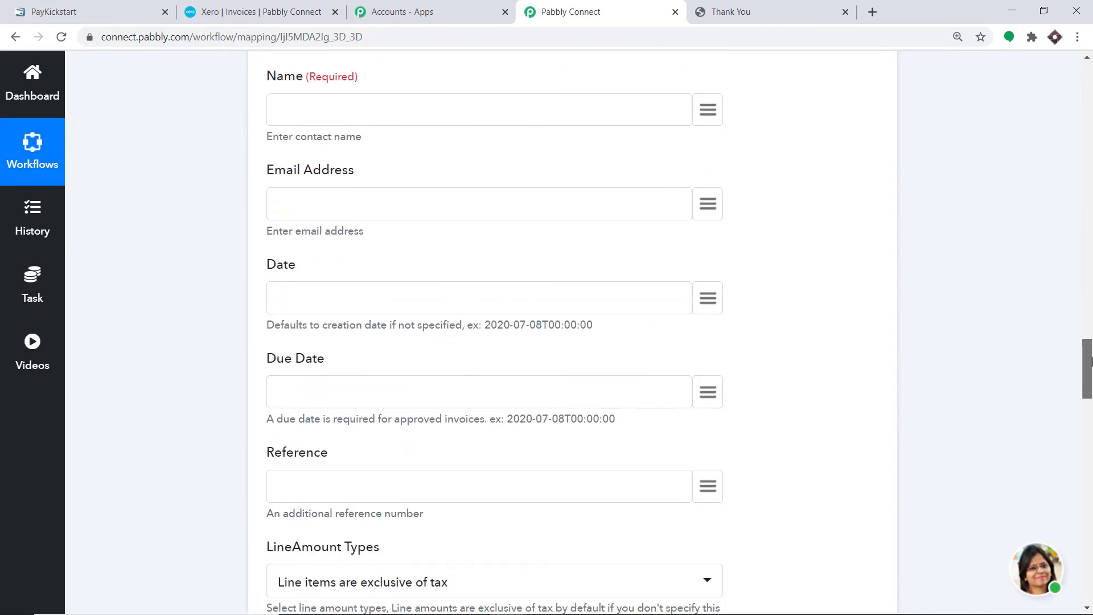
left_click_drag(1091, 361, 1091, 375)
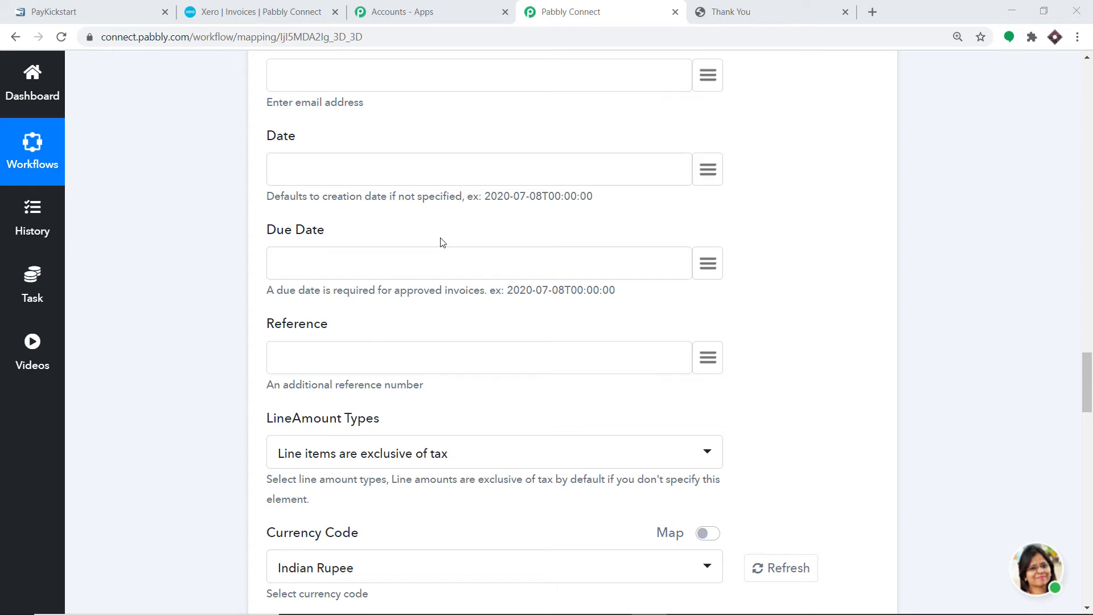
scroll(442, 242, "up", 14)
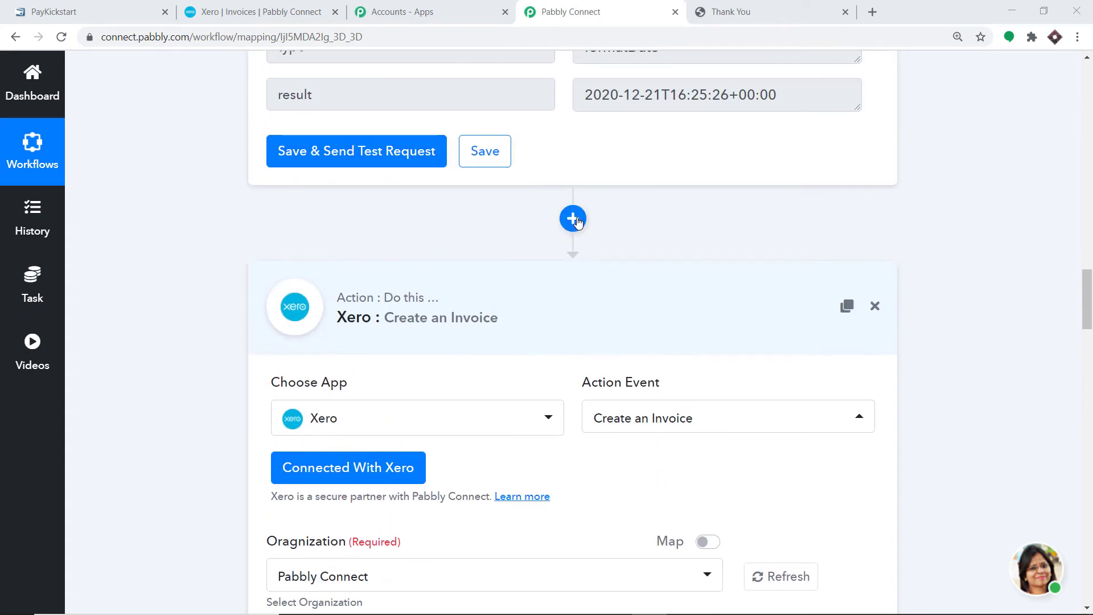
left_click(574, 219)
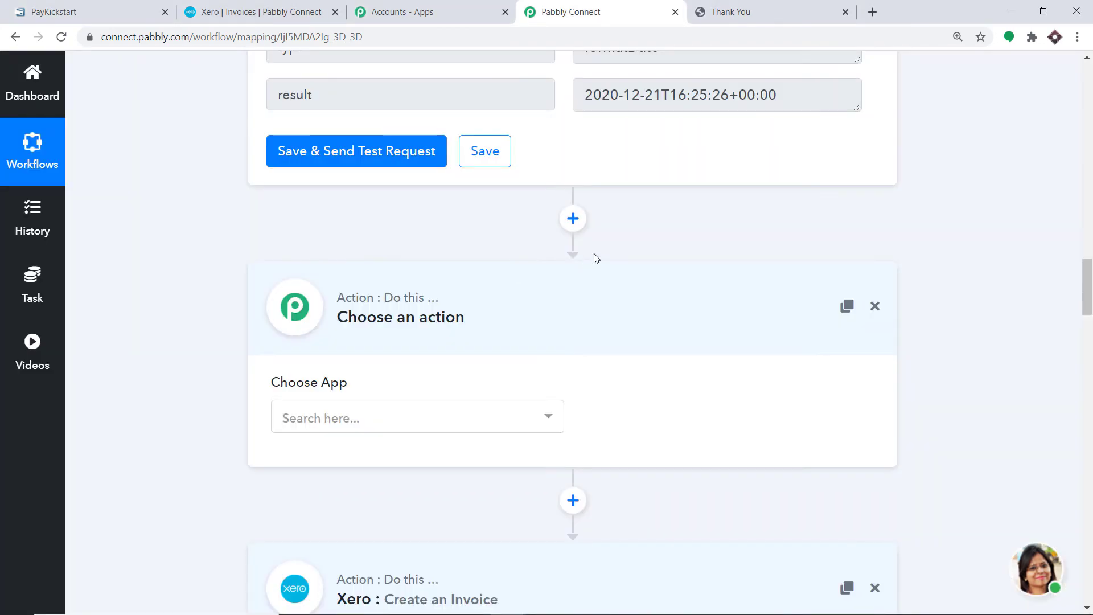
left_click(415, 425)
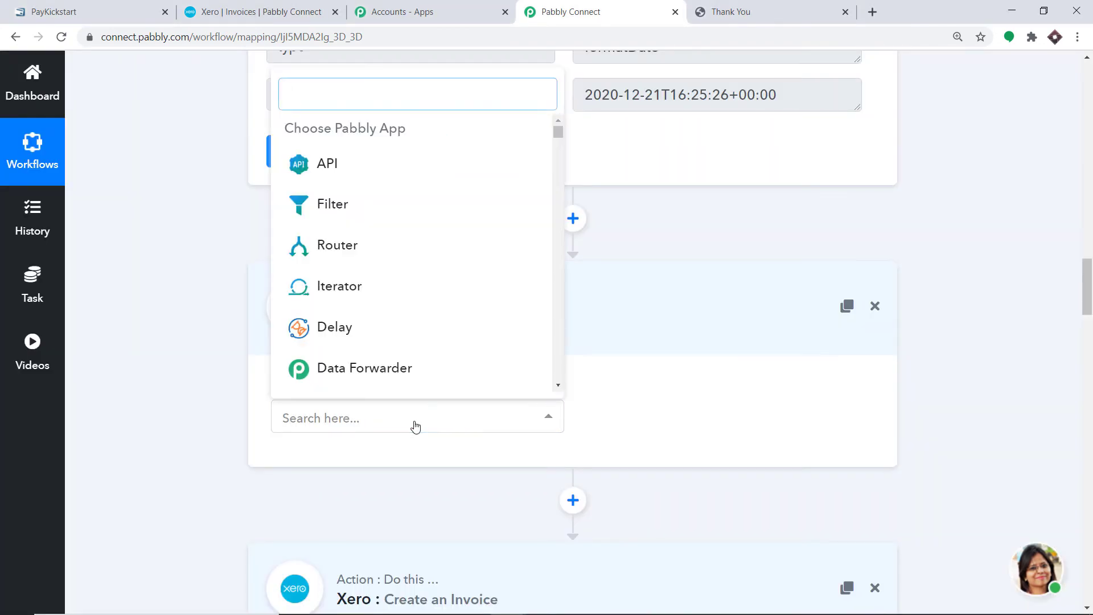
type("date")
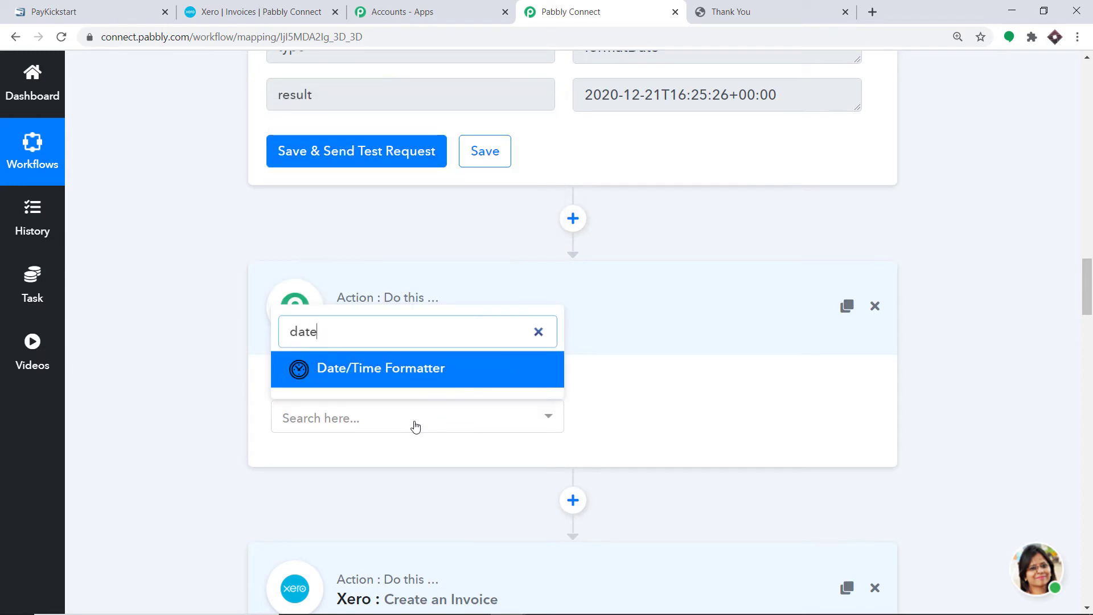
left_click(420, 376)
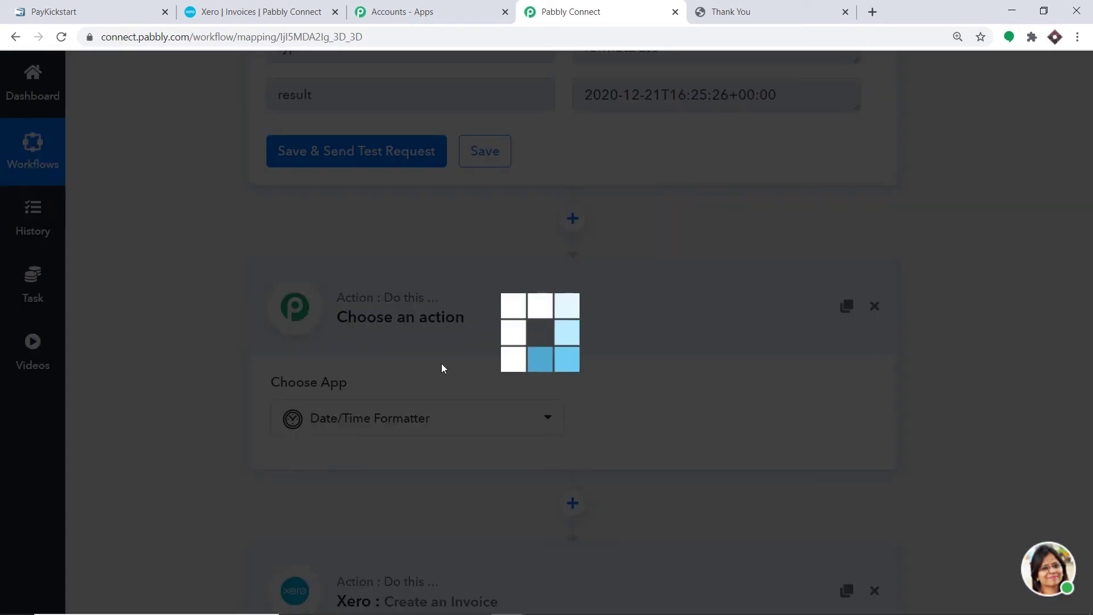
Set the second Date/Time Formatter's action event to Add/Subtract Time and connect it
left_click(685, 420)
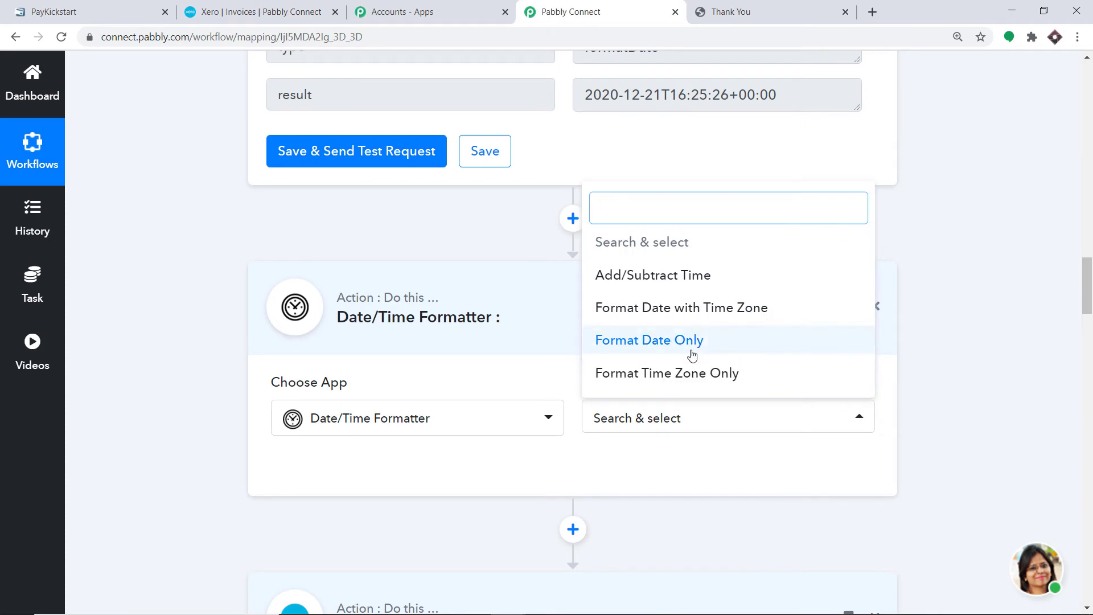
left_click(688, 282)
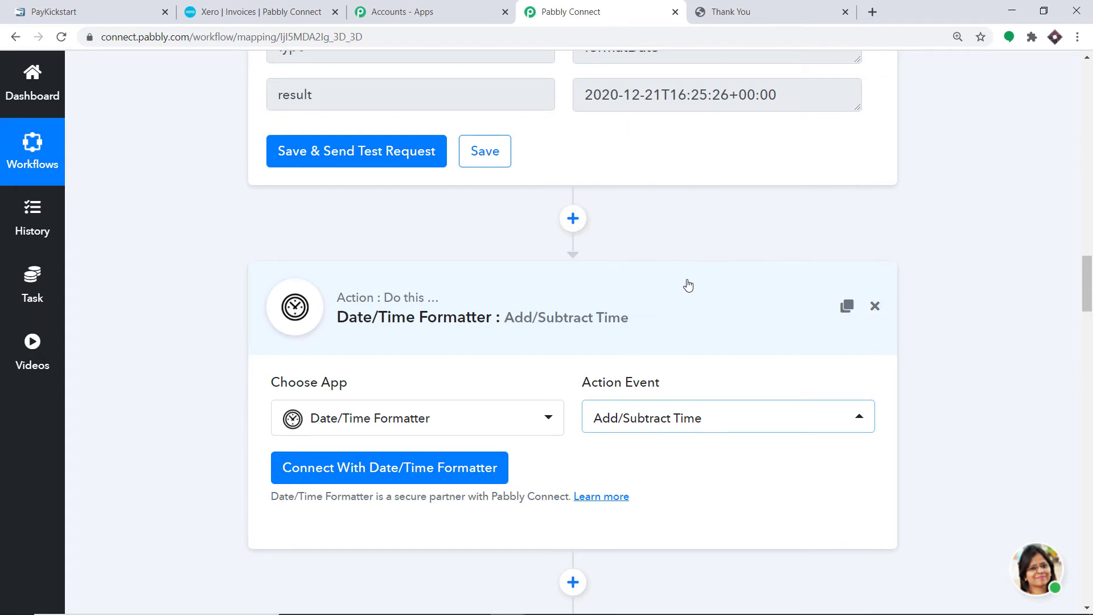
left_click(367, 468)
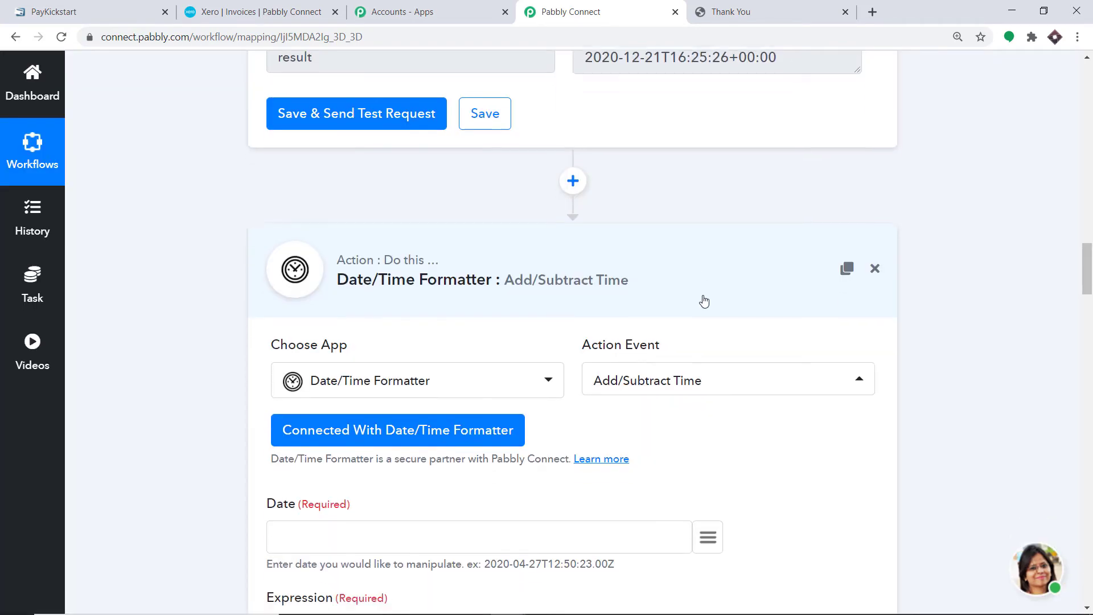
Map the result of the Format Date Only step to the Date field of the Add/Subtract Time step
left_click(709, 361)
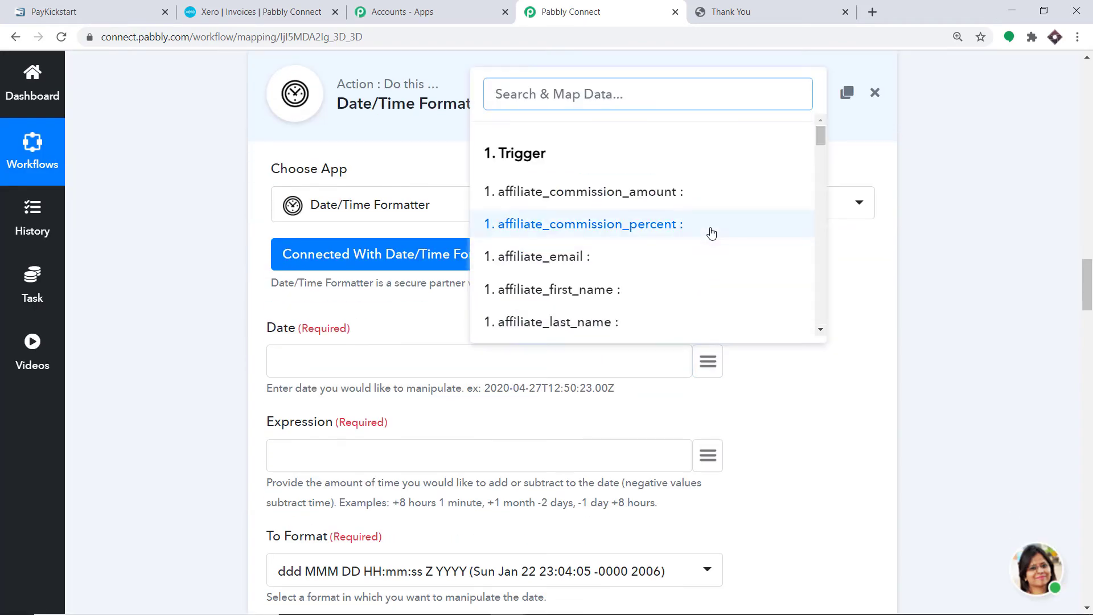
scroll(712, 234, "down", 1)
scroll(712, 233, "down", 10)
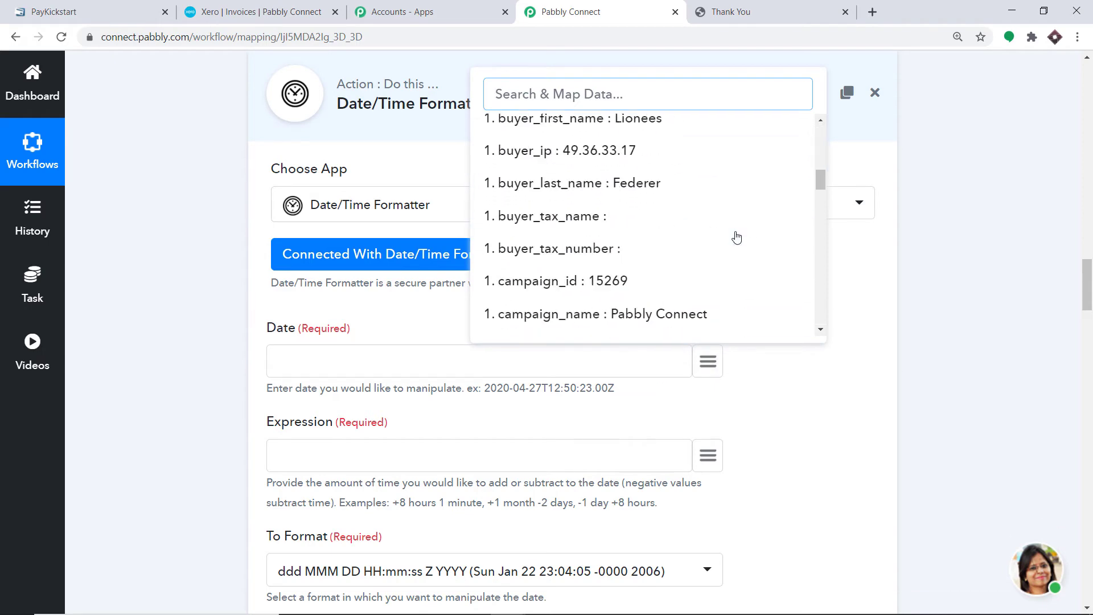
scroll(738, 238, "down", 15)
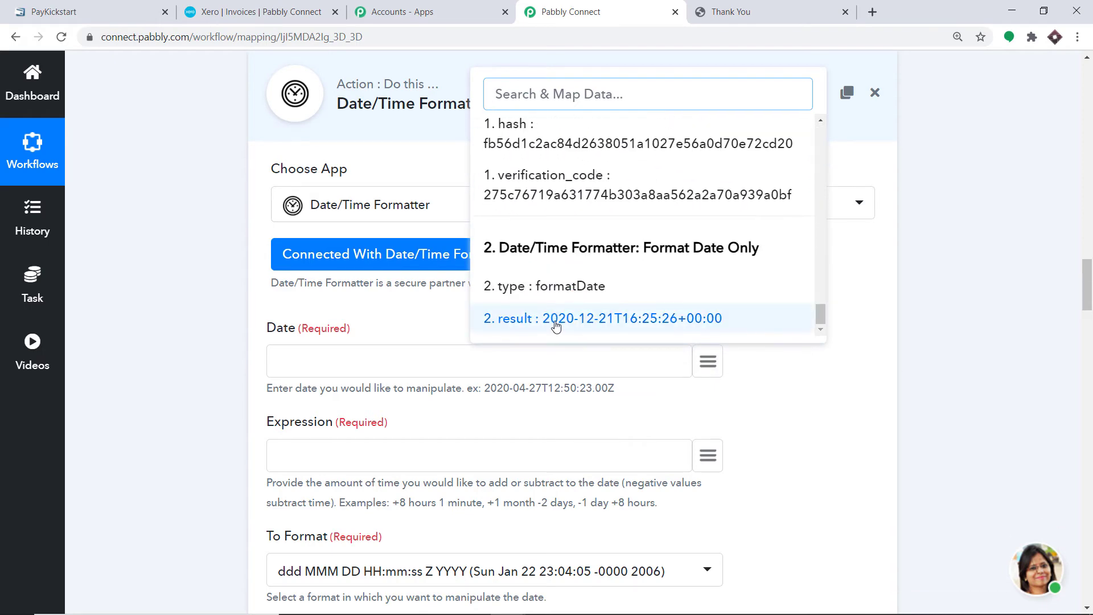
left_click(556, 325)
scroll(341, 334, "down", 2)
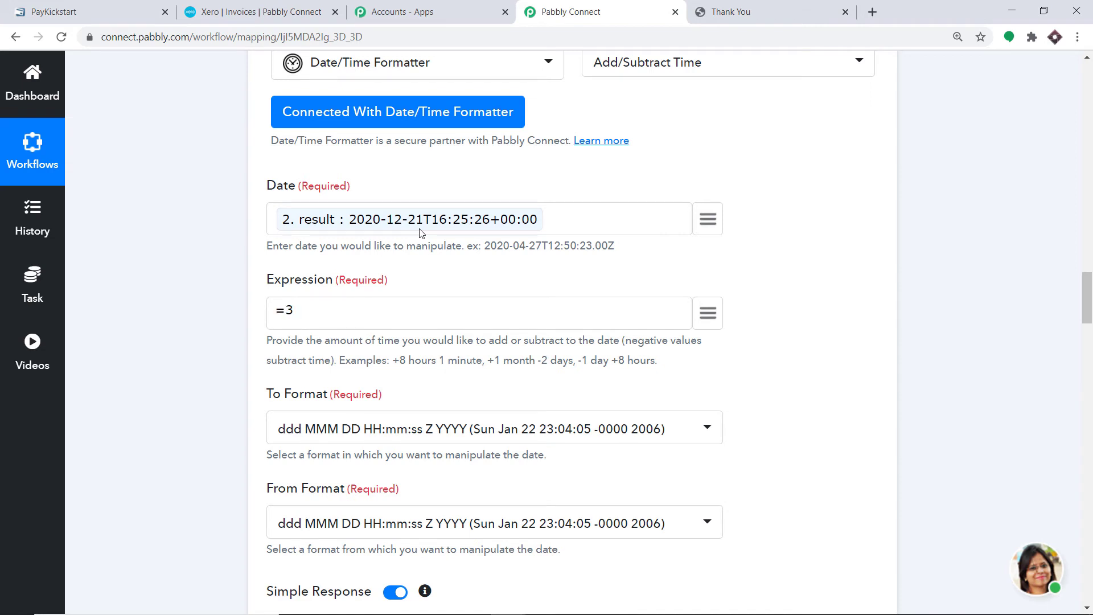
Set the Add/Subtract Time expression to +3 days
key("BackSpace")
key("BackSpace")
left_click(539, 303)
Set the From Format of the Add/Subtract Time step to YYYY-MM-DDTHH:mm:ssZ
scroll(455, 313, "down", 1)
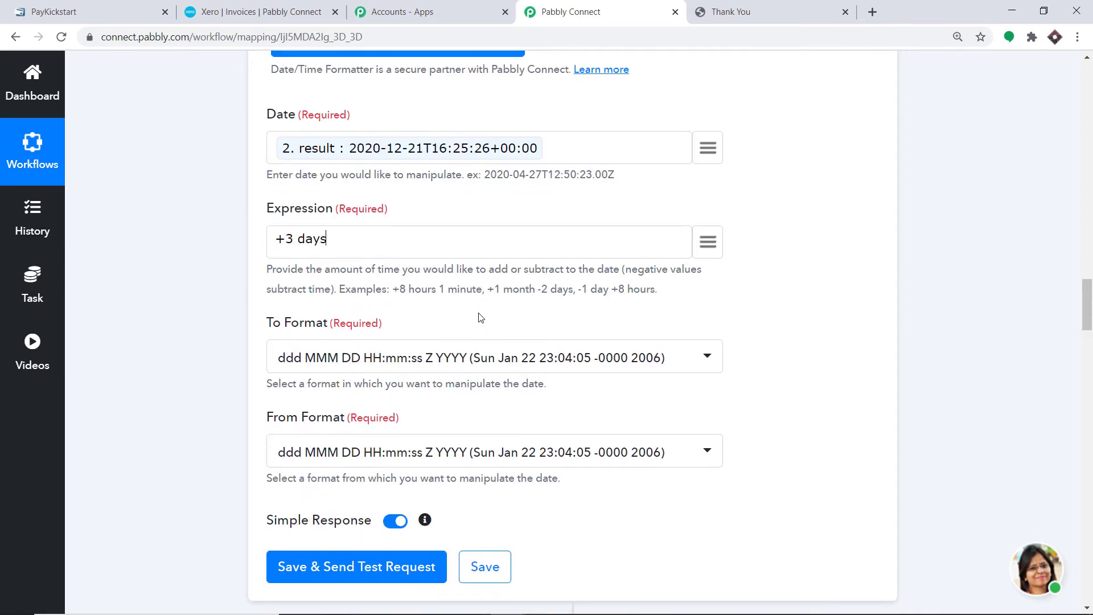
left_click(325, 359)
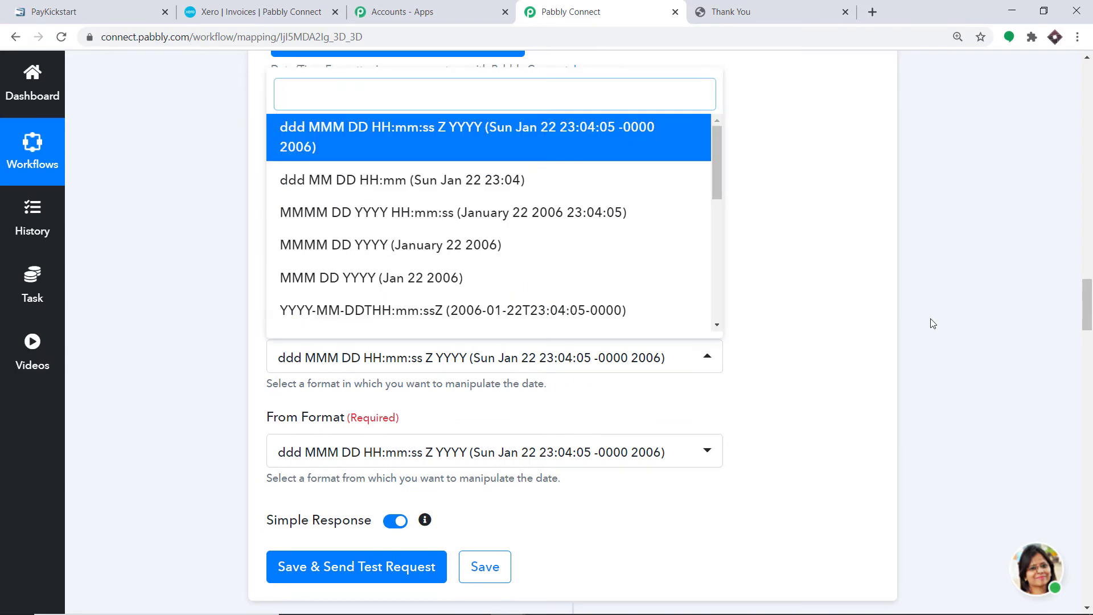
left_click(799, 336)
left_click(503, 452)
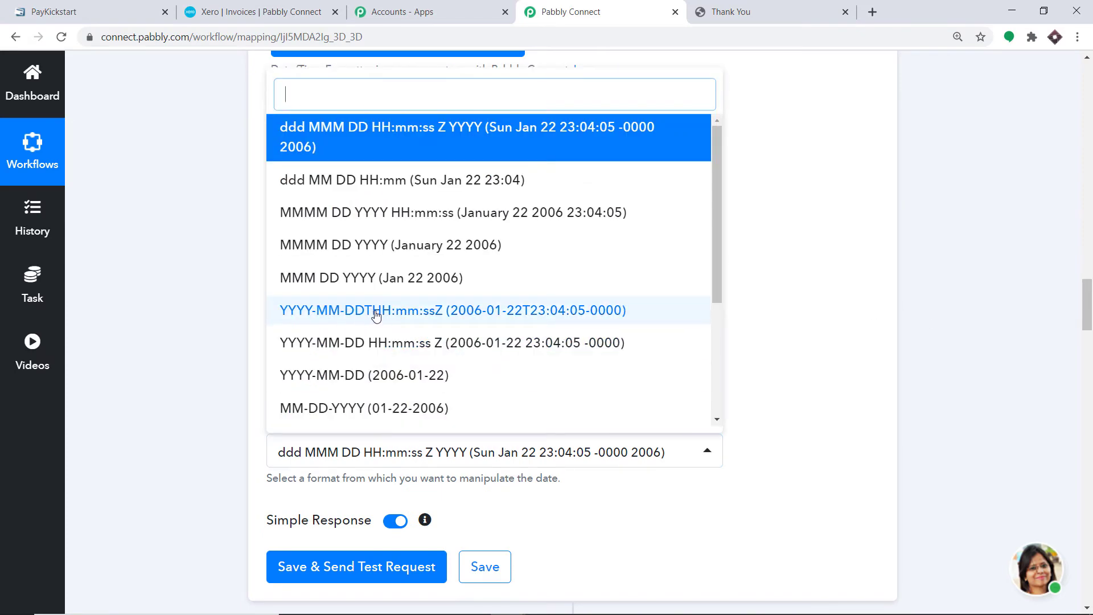
left_click(340, 314)
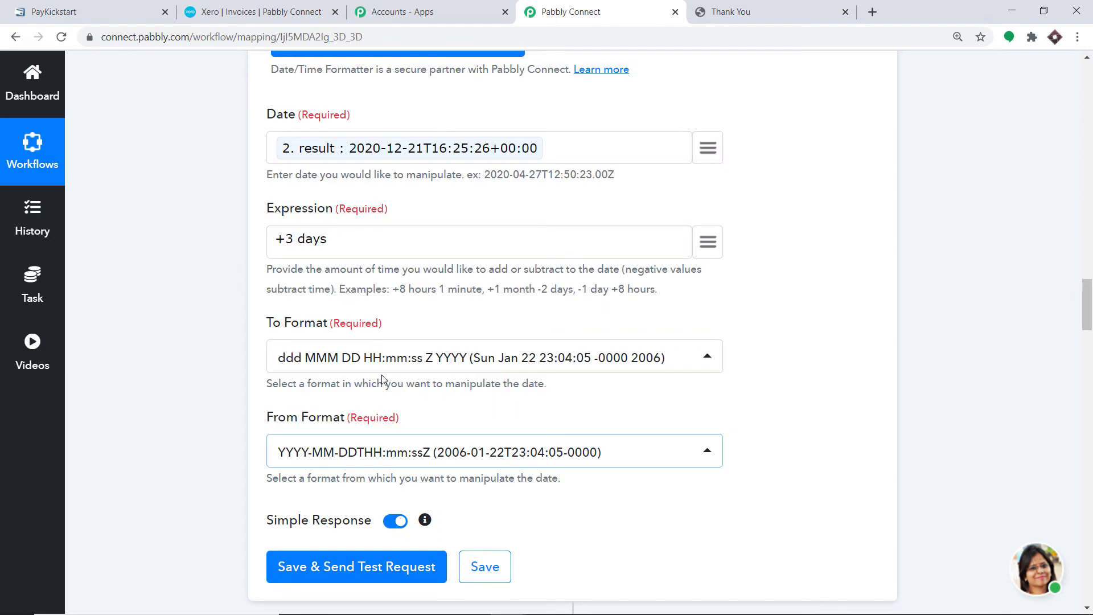
Set the To Format of the Add/Subtract Time step to YYYY-MM-DDTHH:mm:ssZ
left_click(368, 360)
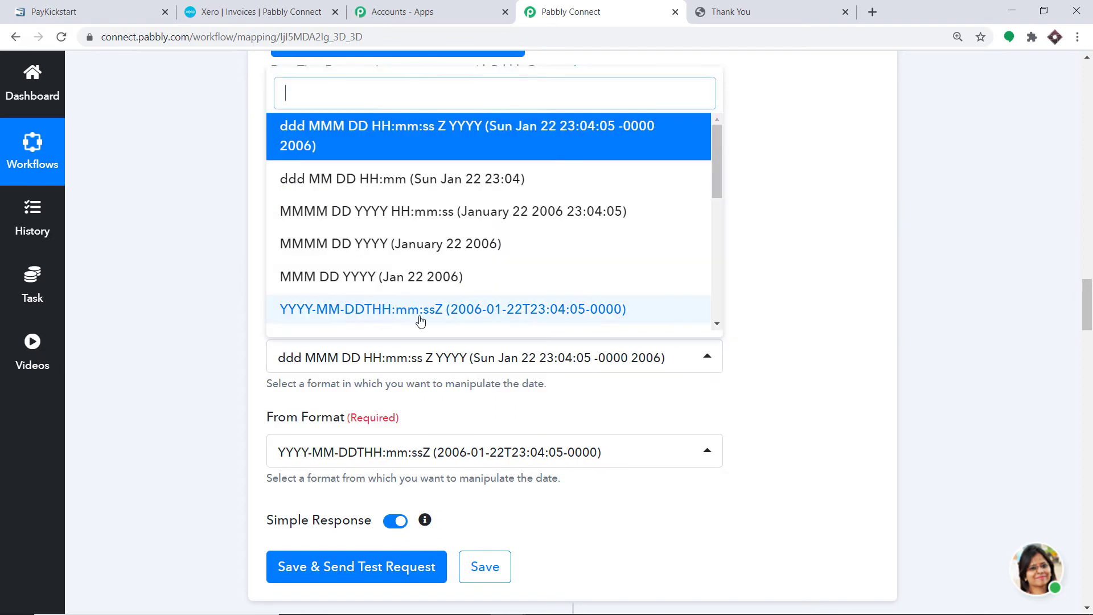
scroll(410, 296, "down", 1)
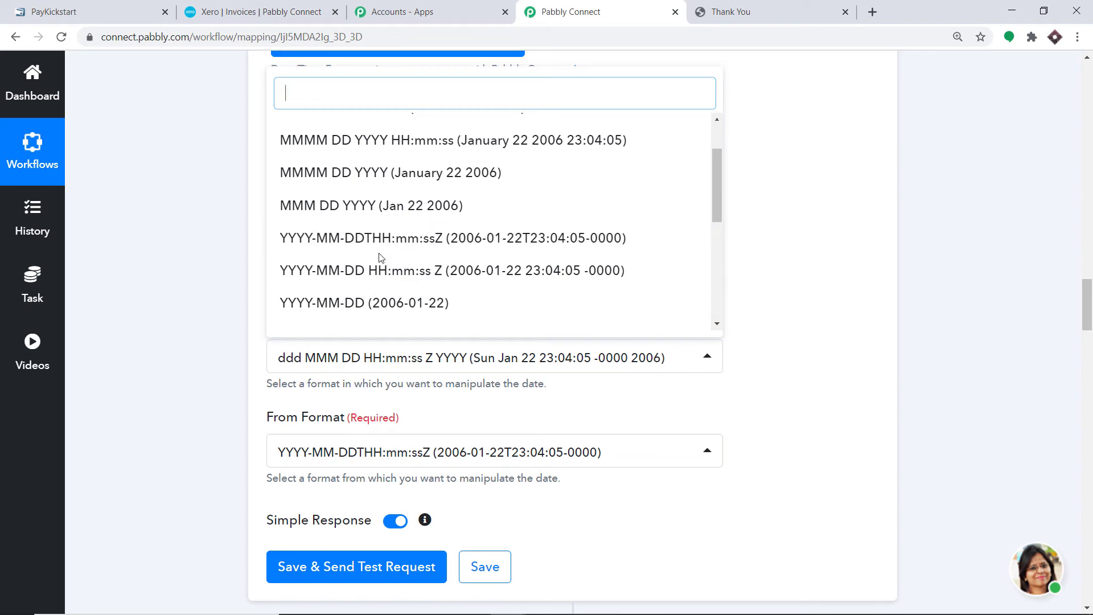
scroll(398, 259, "up", 1)
scroll(491, 252, "down", 2)
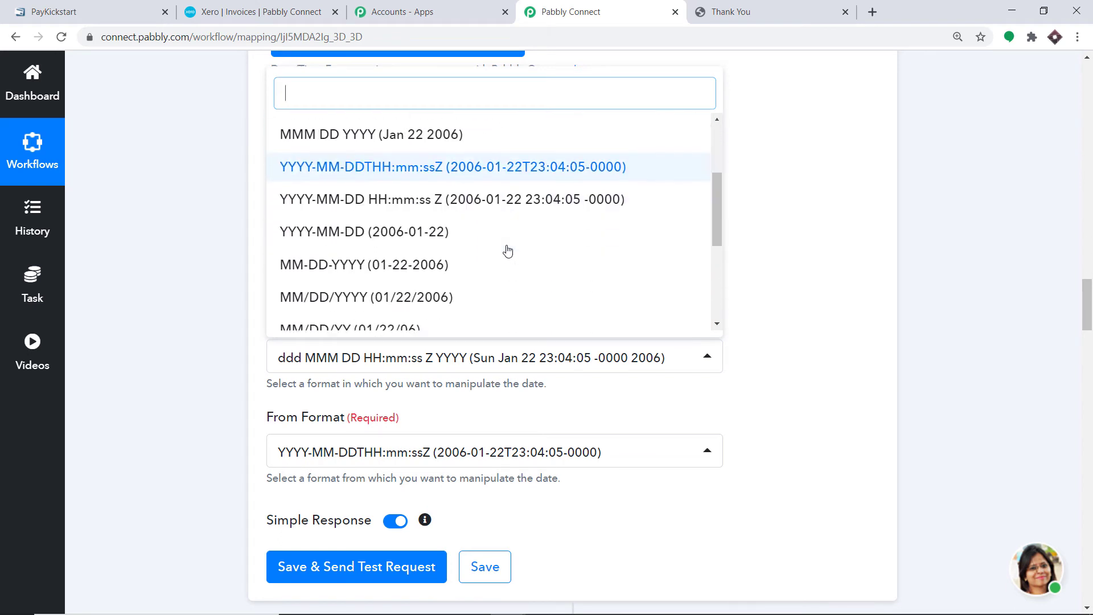
scroll(435, 223, "down", 3)
scroll(471, 245, "up", 3)
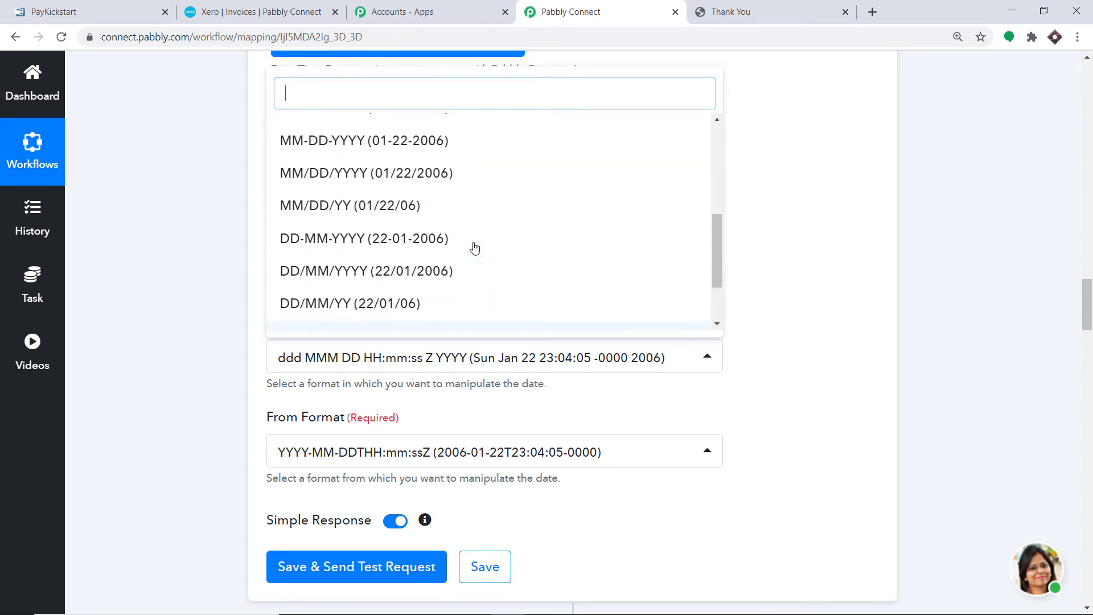
scroll(463, 219, "up", 2)
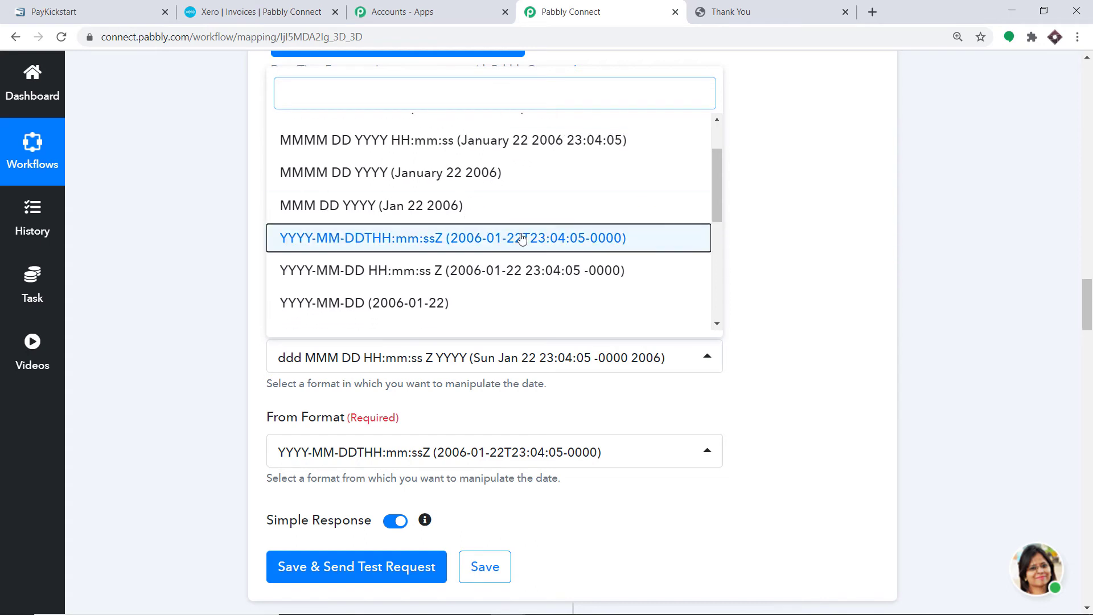
left_click(466, 236)
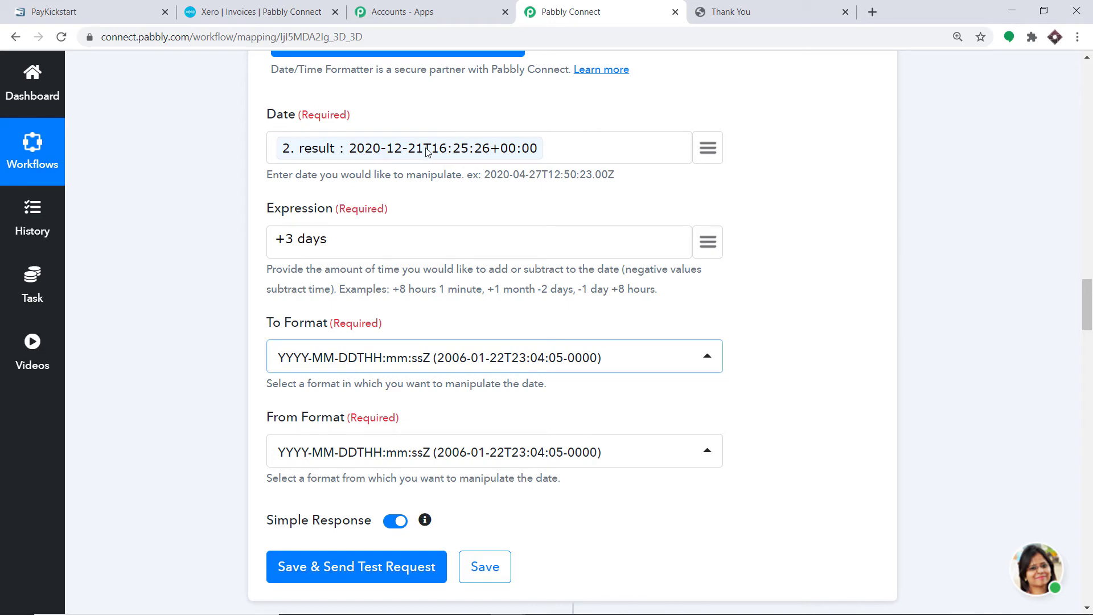
Save the Add/Subtract Time step with a test request and check the returned date
scroll(416, 263, "down", 3)
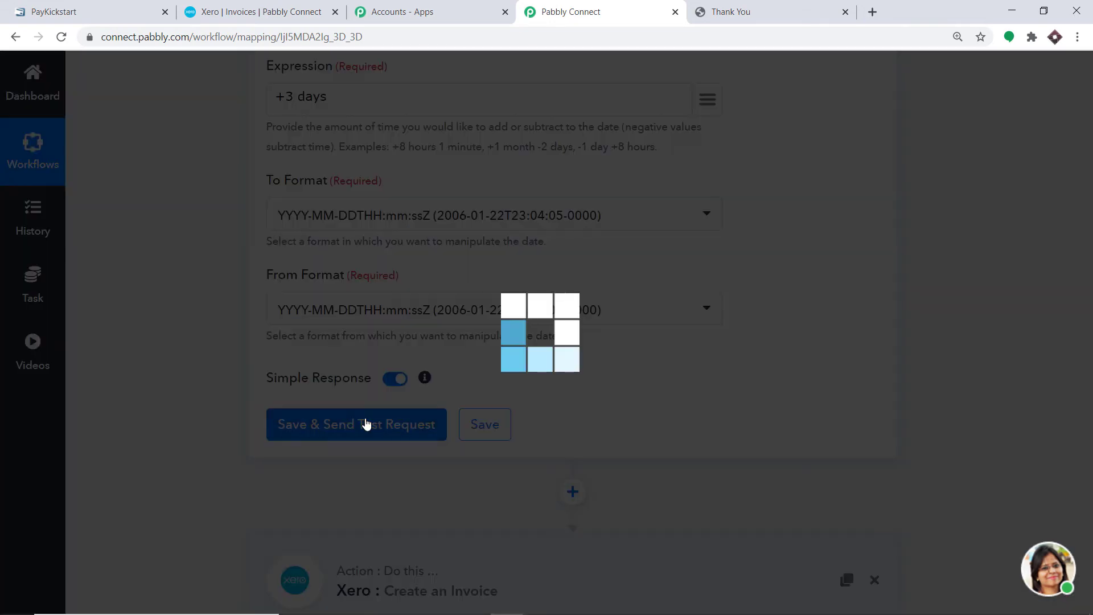
left_click(365, 424)
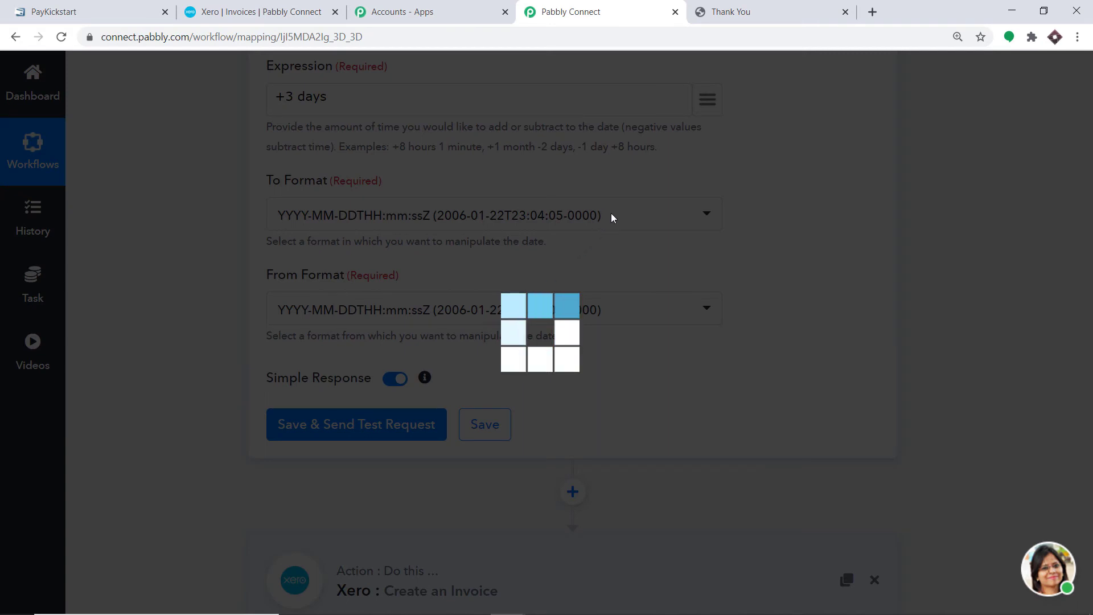
scroll(610, 316, "down", 3)
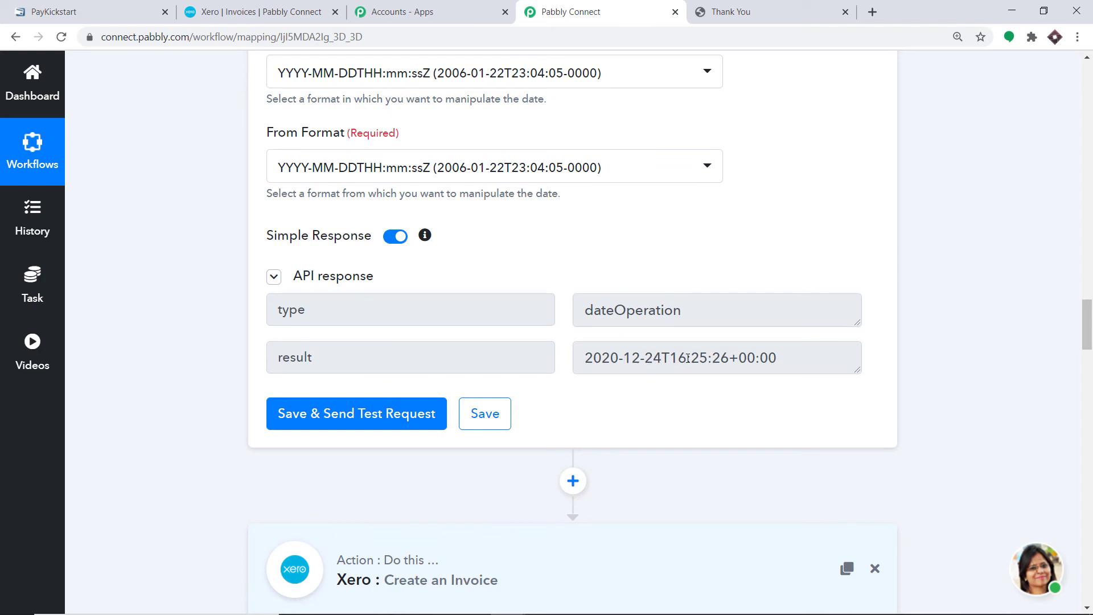
scroll(530, 341, "up", 10)
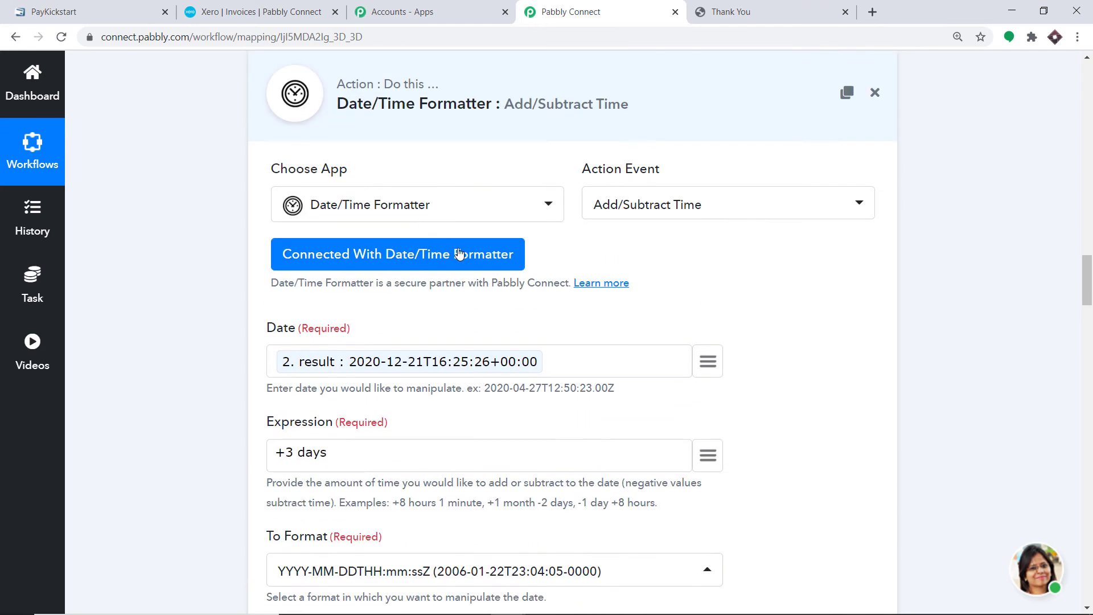
Reconnect the Xero account for the Create an Invoice action
scroll(504, 282, "down", 11)
scroll(503, 281, "down", 7)
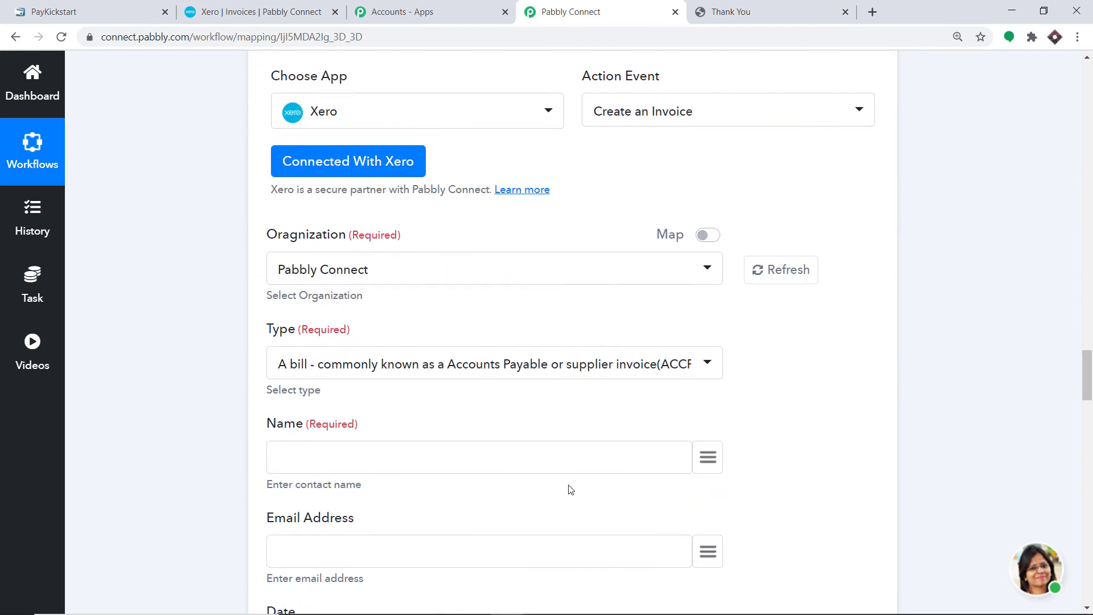
scroll(569, 455, "up", 5)
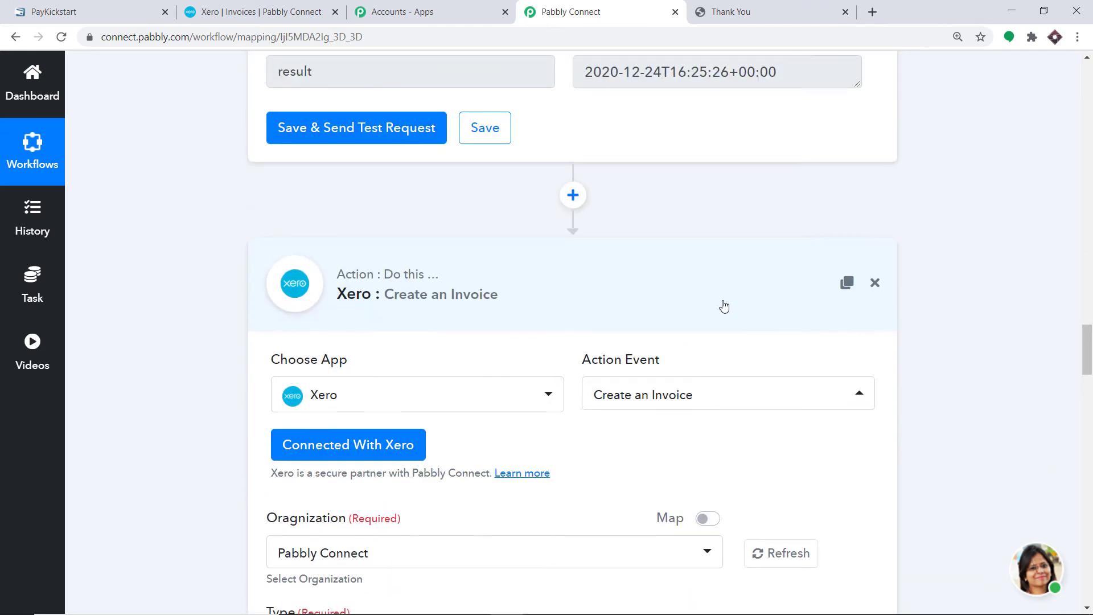
scroll(724, 306, "down", 3)
left_click(389, 305)
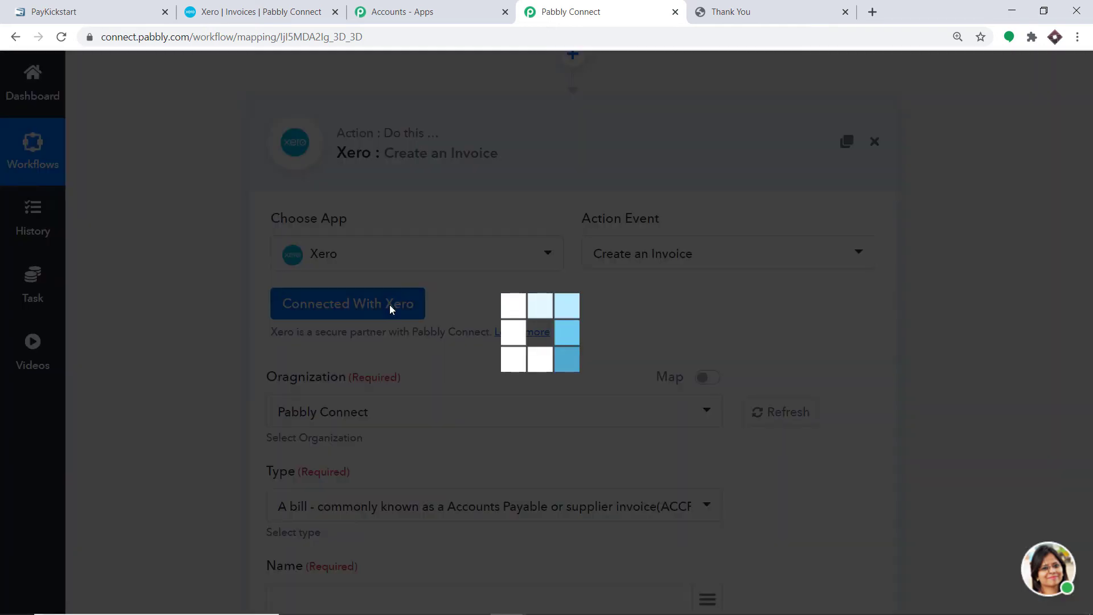
left_click(524, 591)
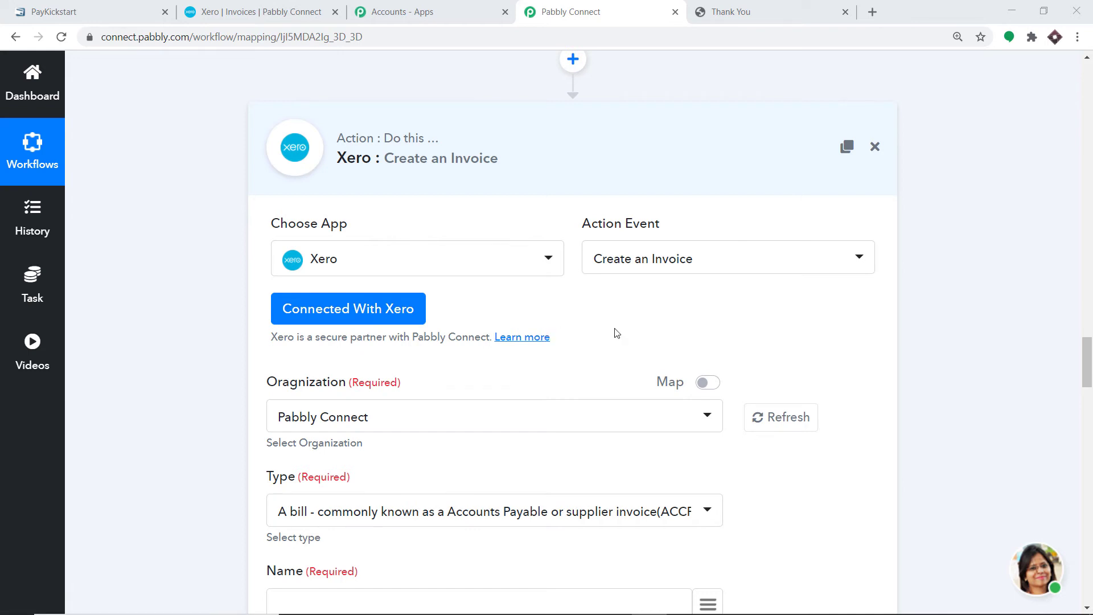
Compare the selected organization with the one in Xero, then set the invoice type to A sales invoice (ACCREC)
scroll(614, 333, "down", 4)
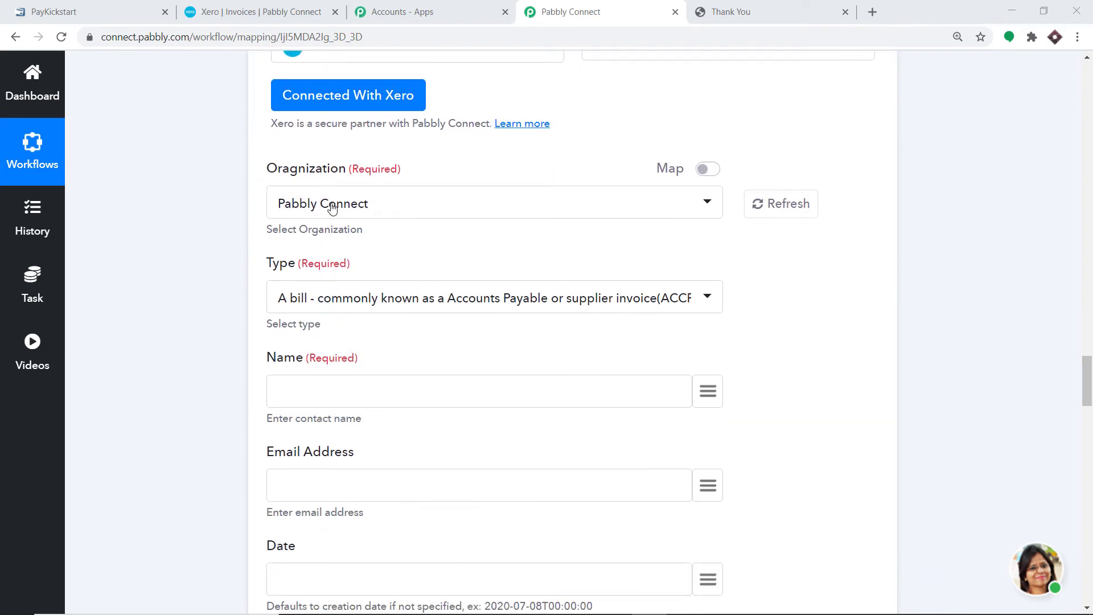
left_click(261, 11)
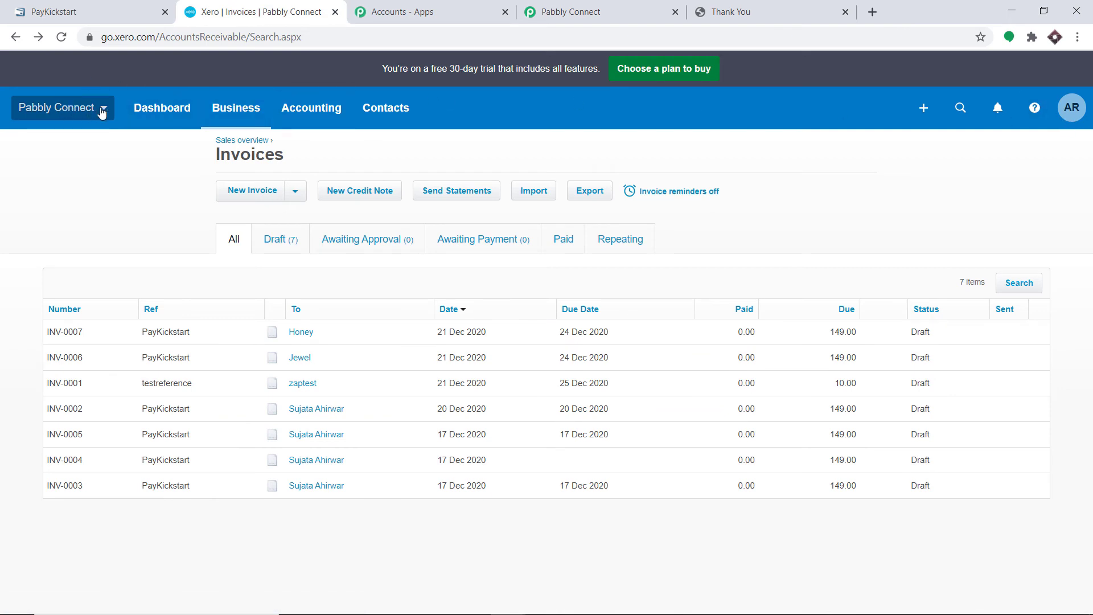
left_click(565, 12)
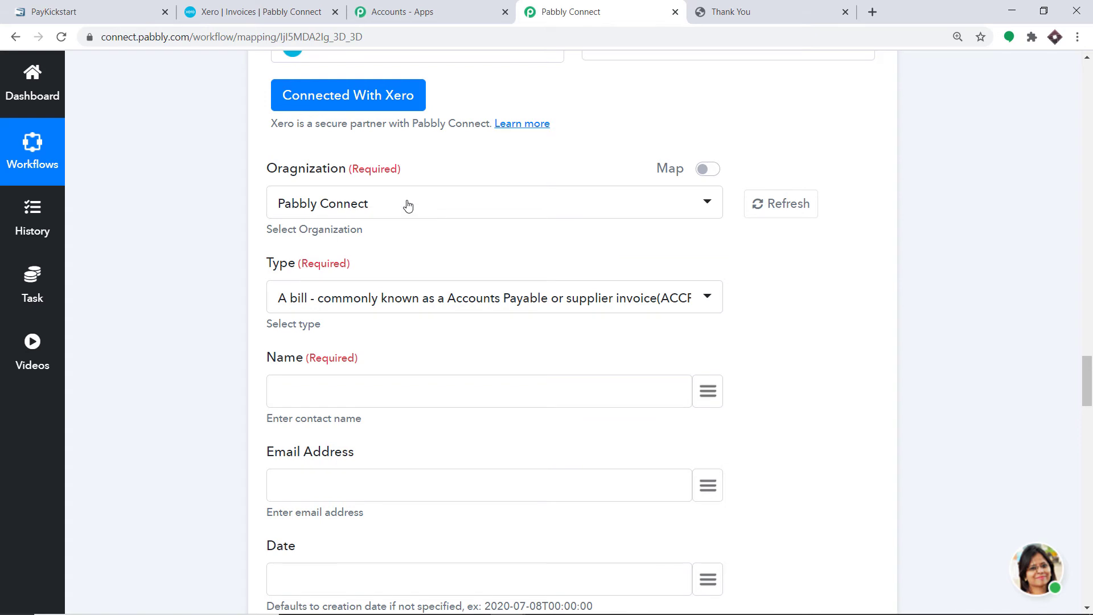
left_click(383, 299)
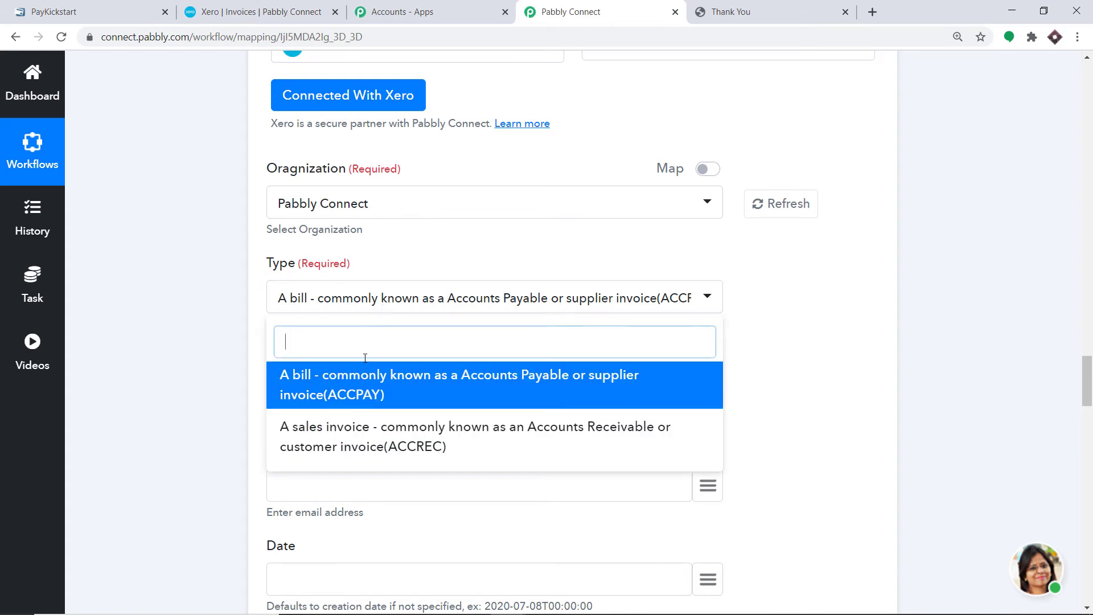
left_click(367, 438)
Map buyer_first_name and buyer_last_name from the trigger to the invoice's contact Name field
scroll(352, 370, "down", 1)
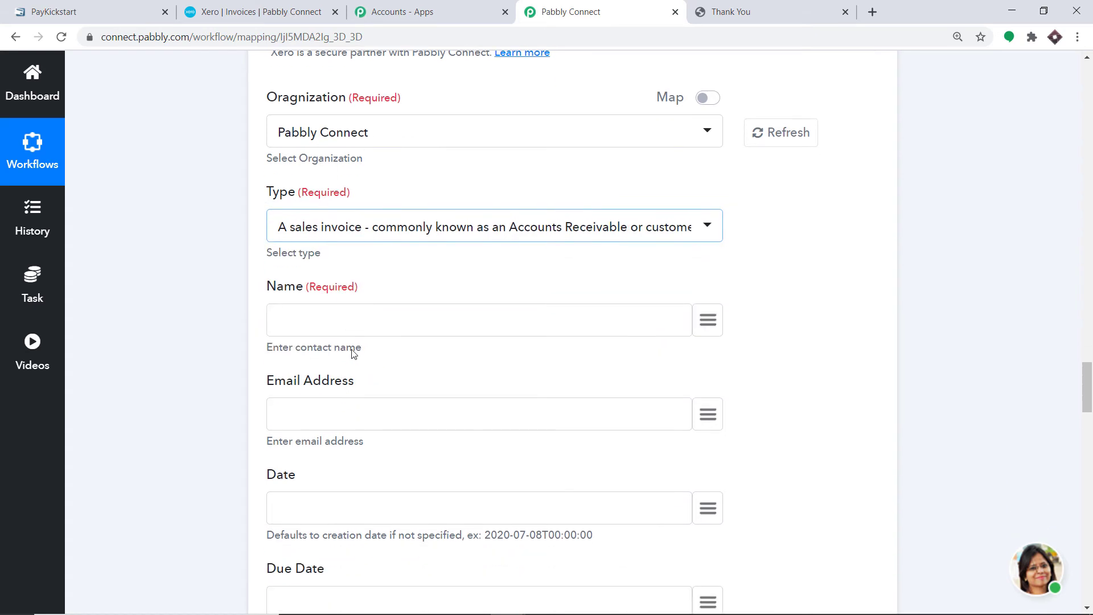
left_click(362, 310)
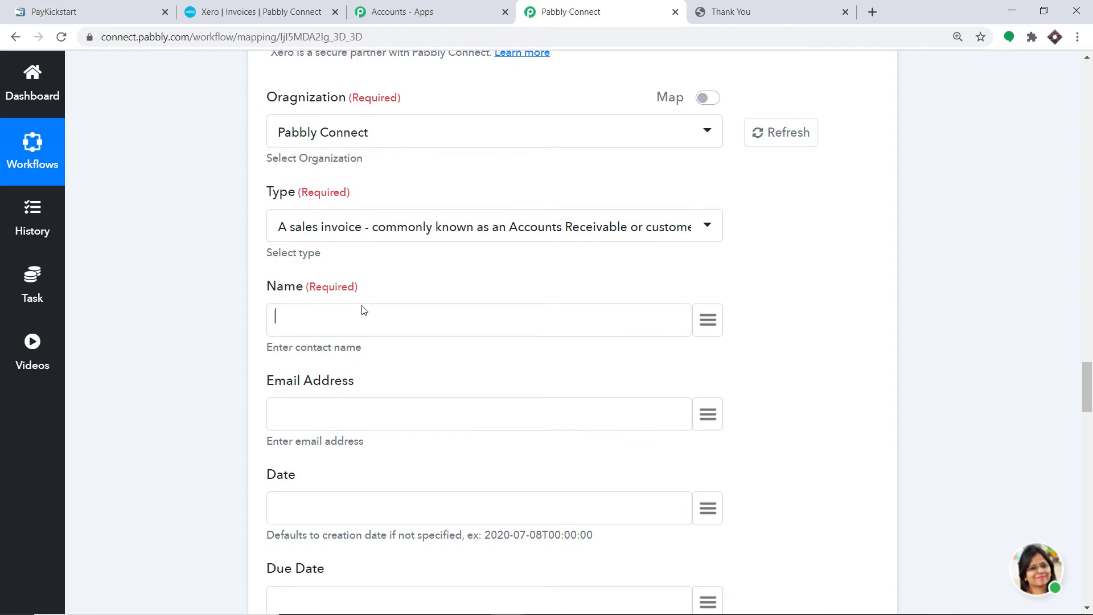
left_click(709, 319)
type("name")
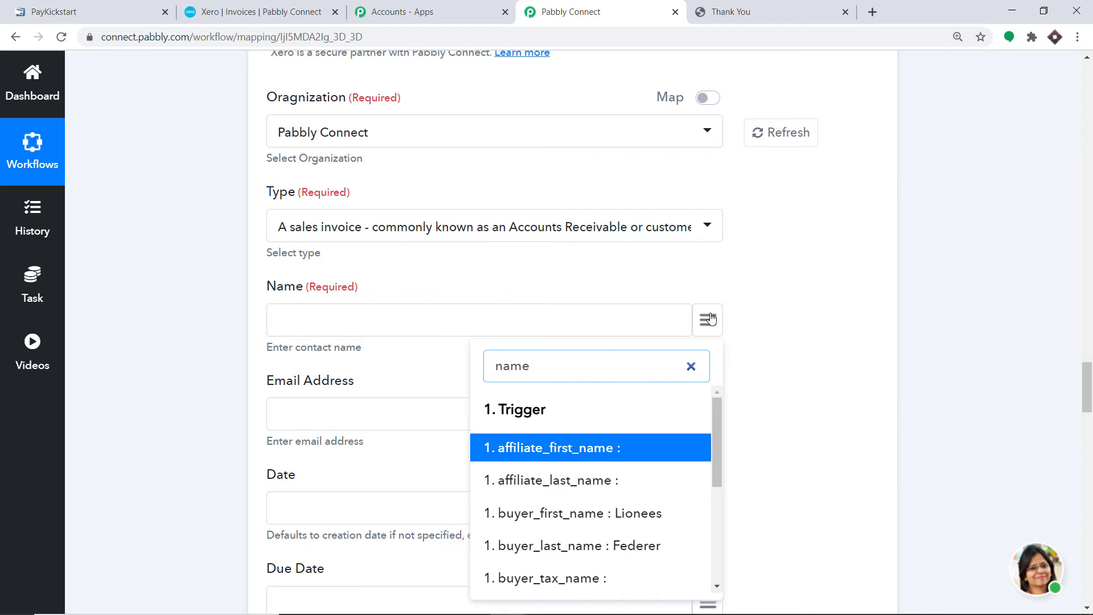
left_click(614, 514)
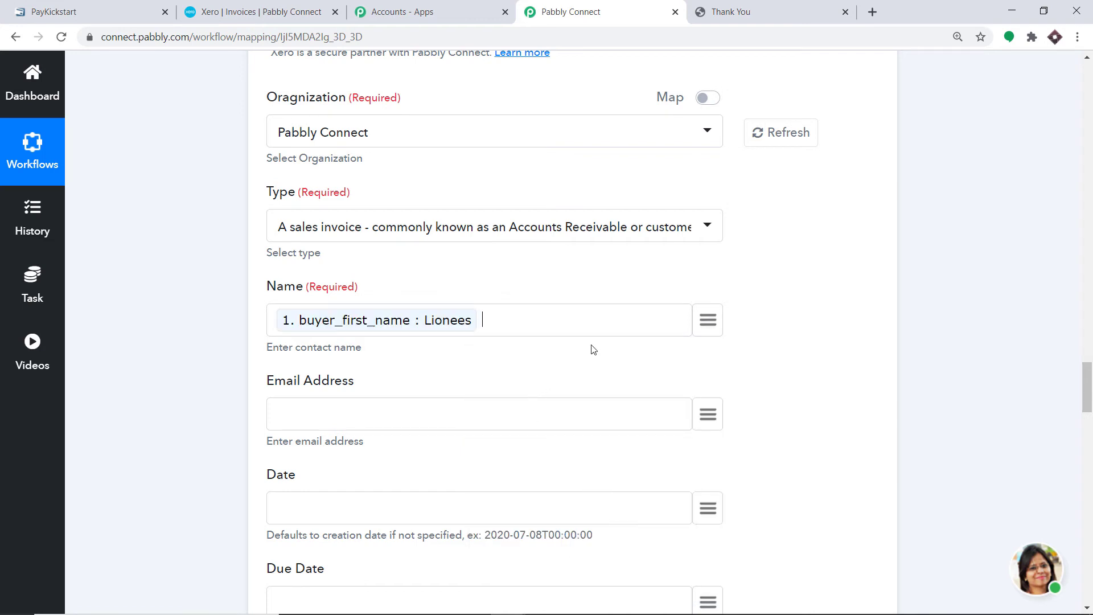
left_click(708, 321)
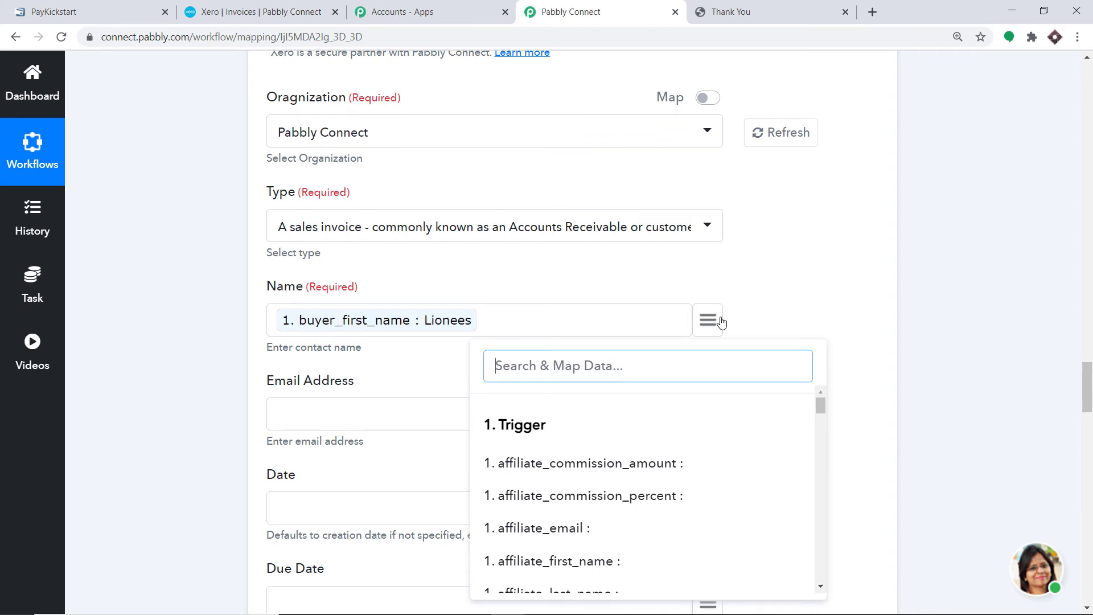
type("last")
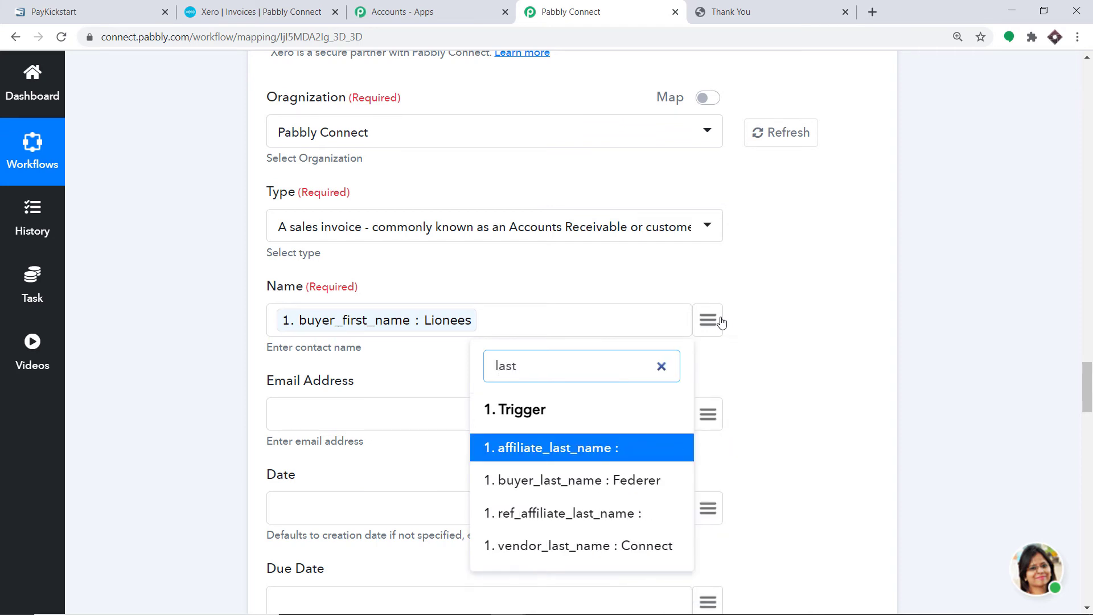
left_click(604, 481)
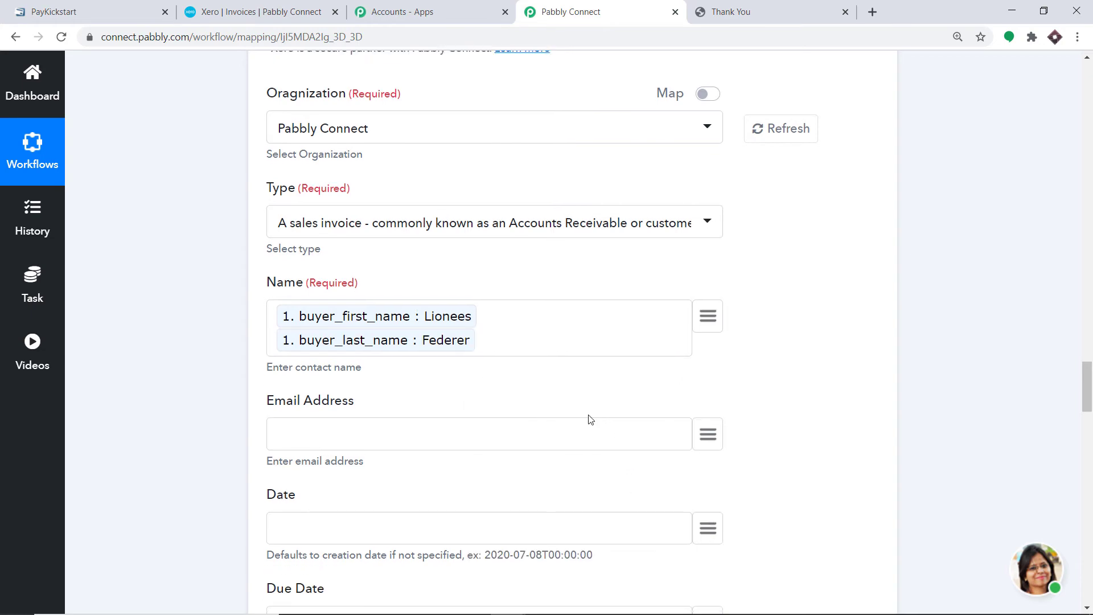
Map buyer_email from the trigger to the invoice's Email Address field
scroll(590, 419, "down", 2)
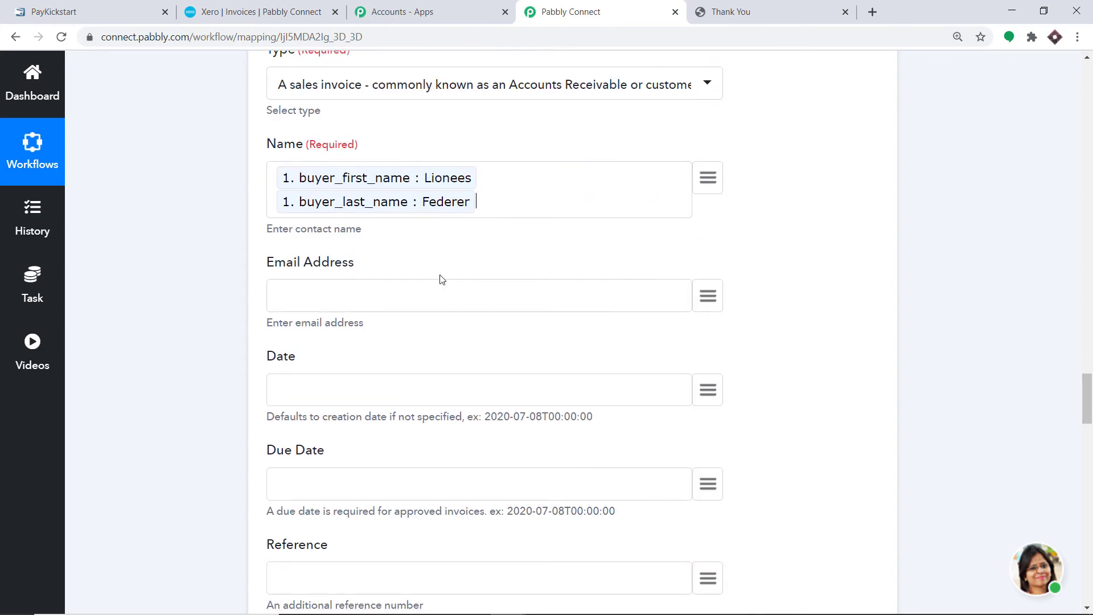
left_click(707, 296)
type("email")
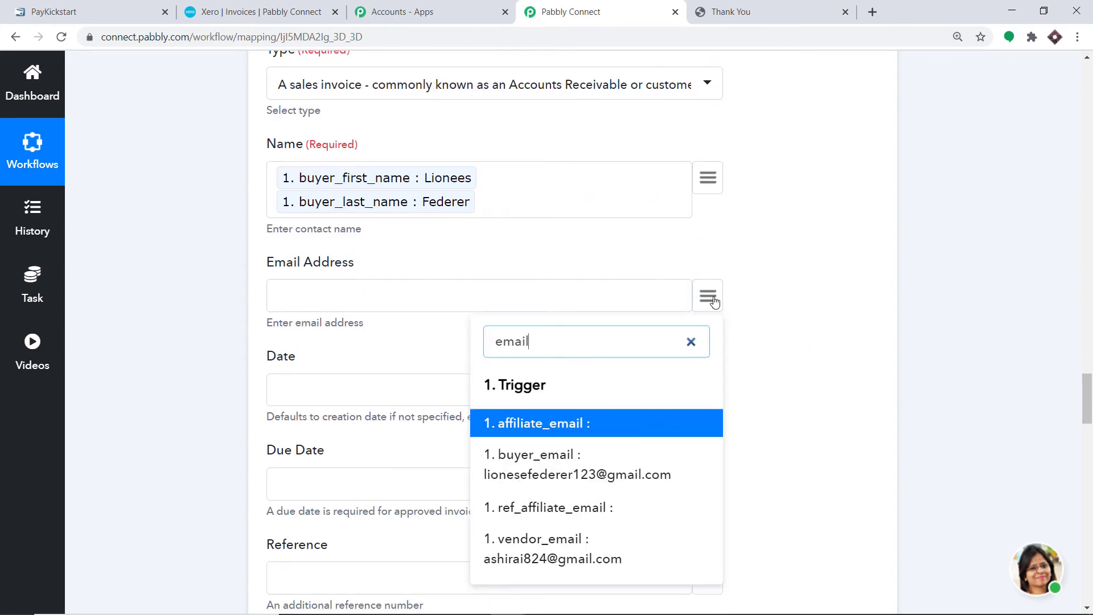
left_click(561, 458)
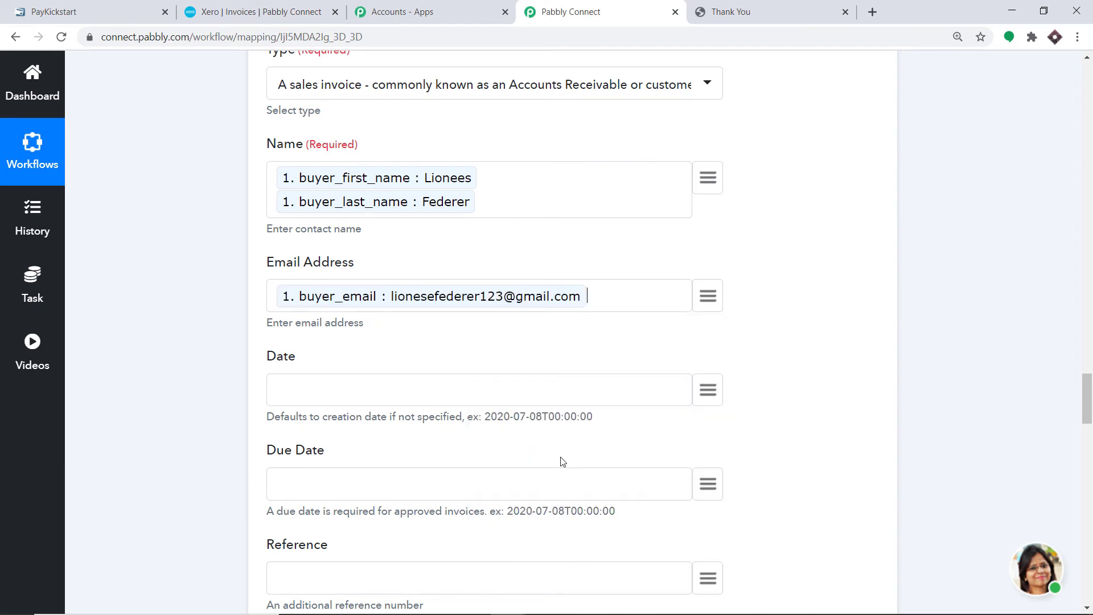
Map the result of the Format Date Only step to the invoice's Date field
scroll(511, 264, "down", 2)
left_click(707, 247)
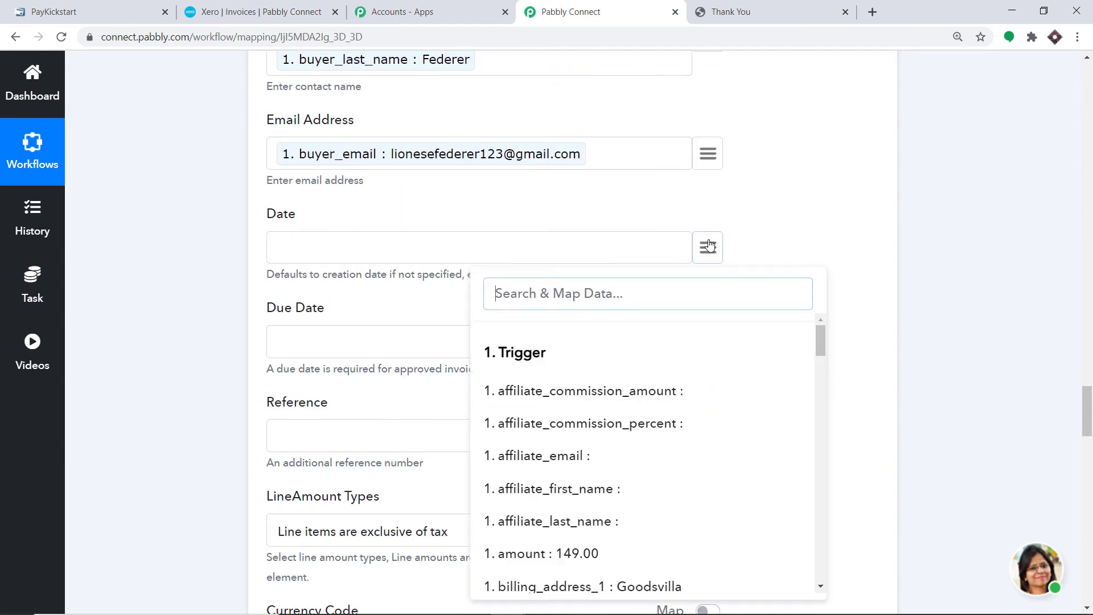
type("da")
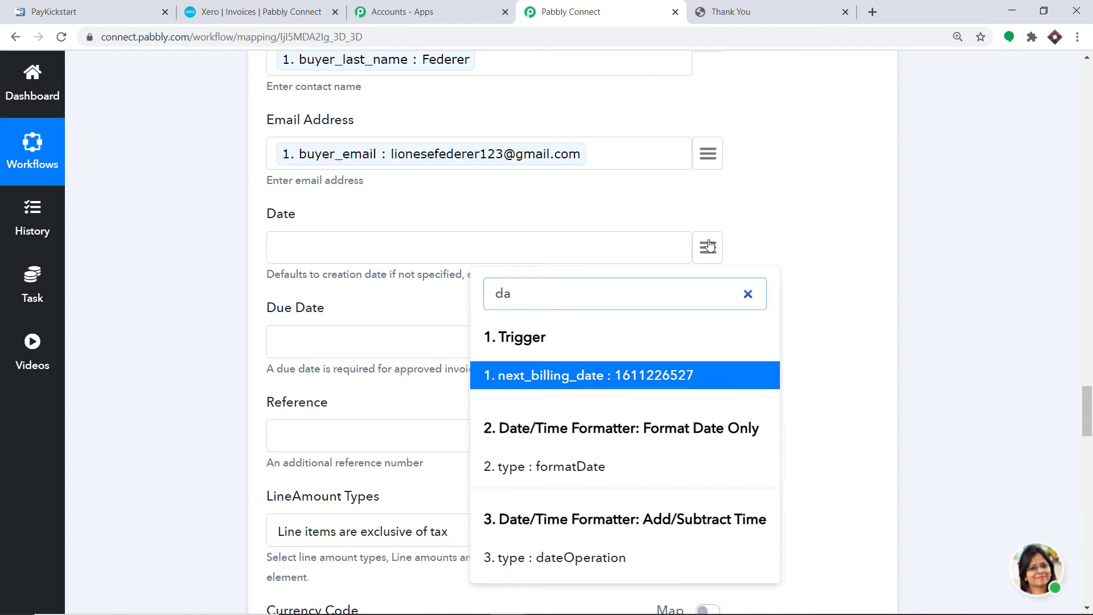
key("BackSpace")
key("BackSpace")
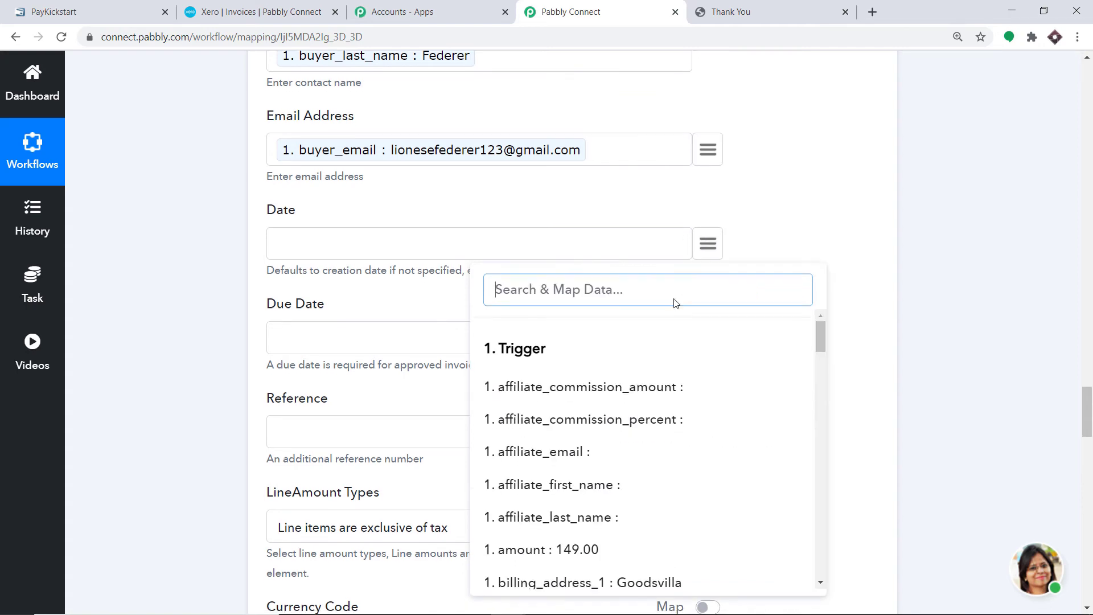
scroll(682, 300, "down", 3)
scroll(682, 300, "down", 20)
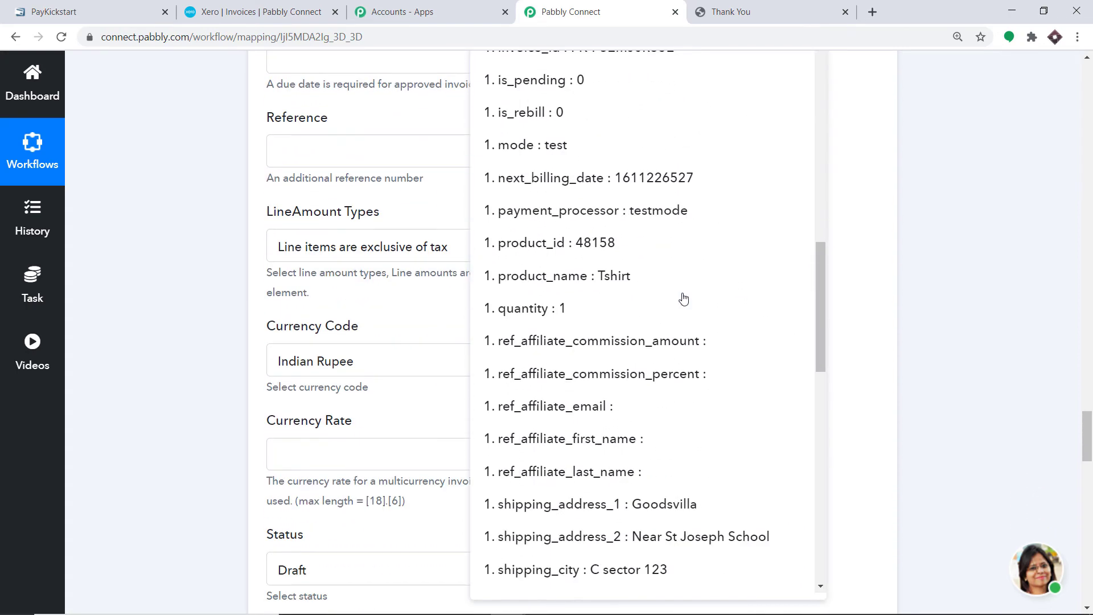
scroll(683, 298, "down", 7)
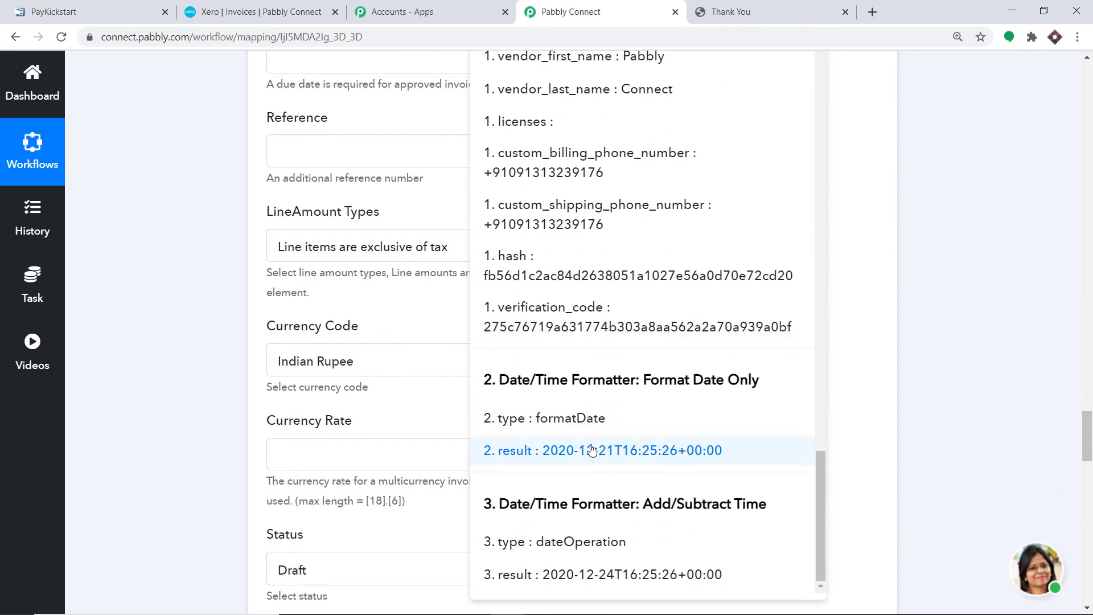
left_click(582, 453)
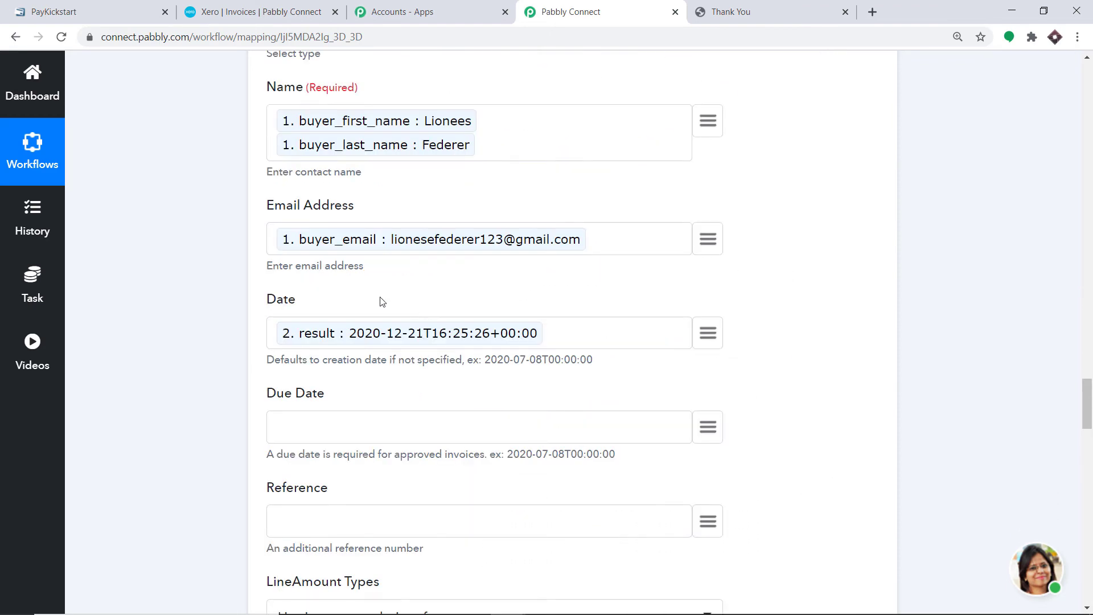
Map the result of the Add/Subtract Time step to the invoice's Due Date field
scroll(342, 301, "down", 3)
left_click(707, 286)
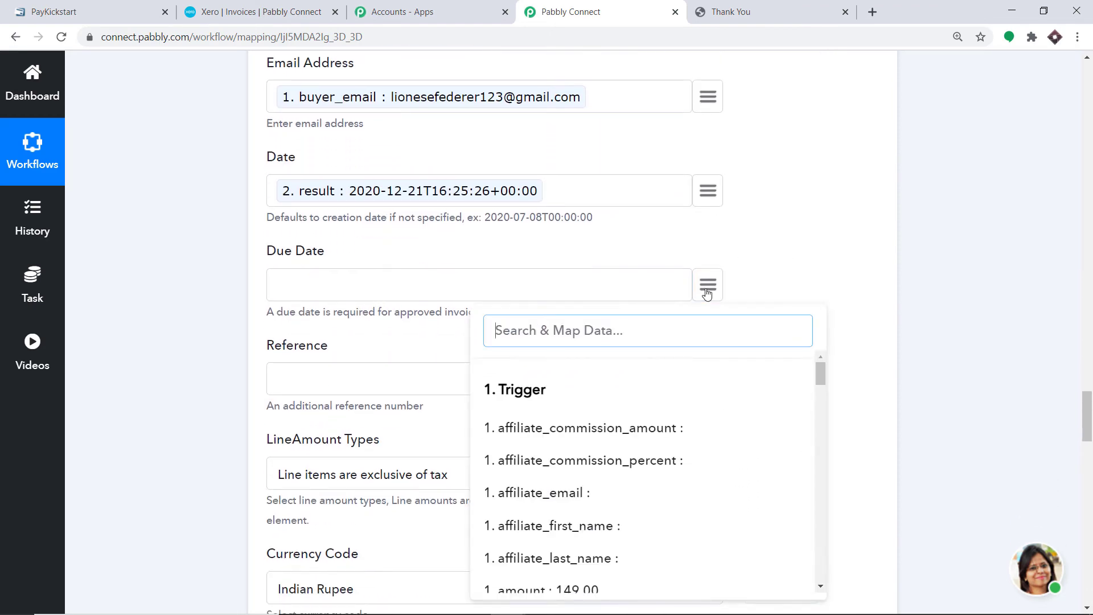
scroll(783, 393, "down", 3)
scroll(788, 411, "down", 8)
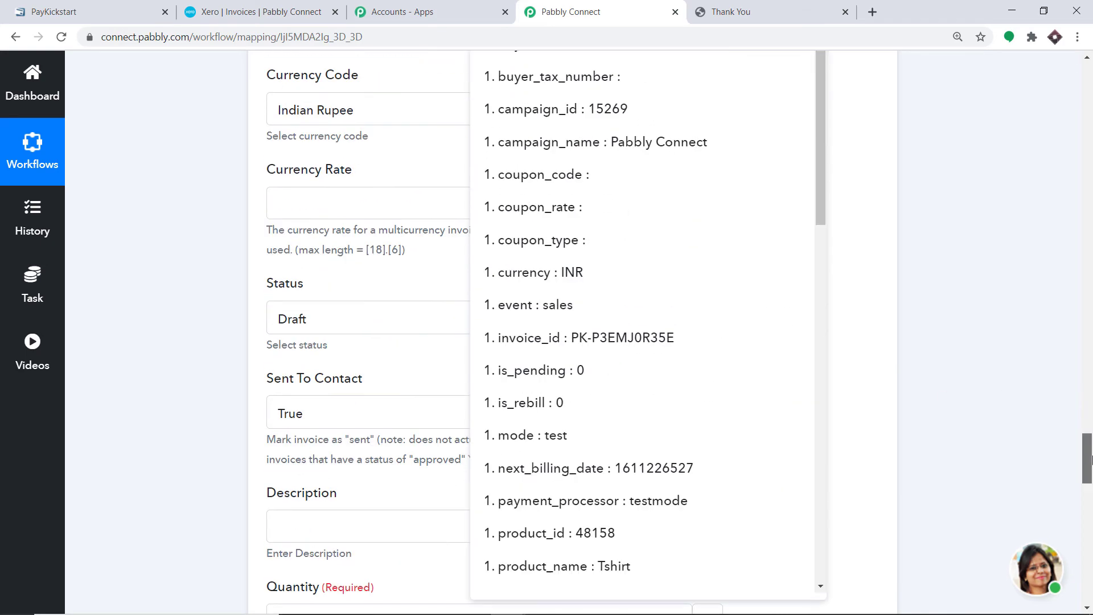
scroll(675, 362, "down", 5)
scroll(674, 363, "down", 10)
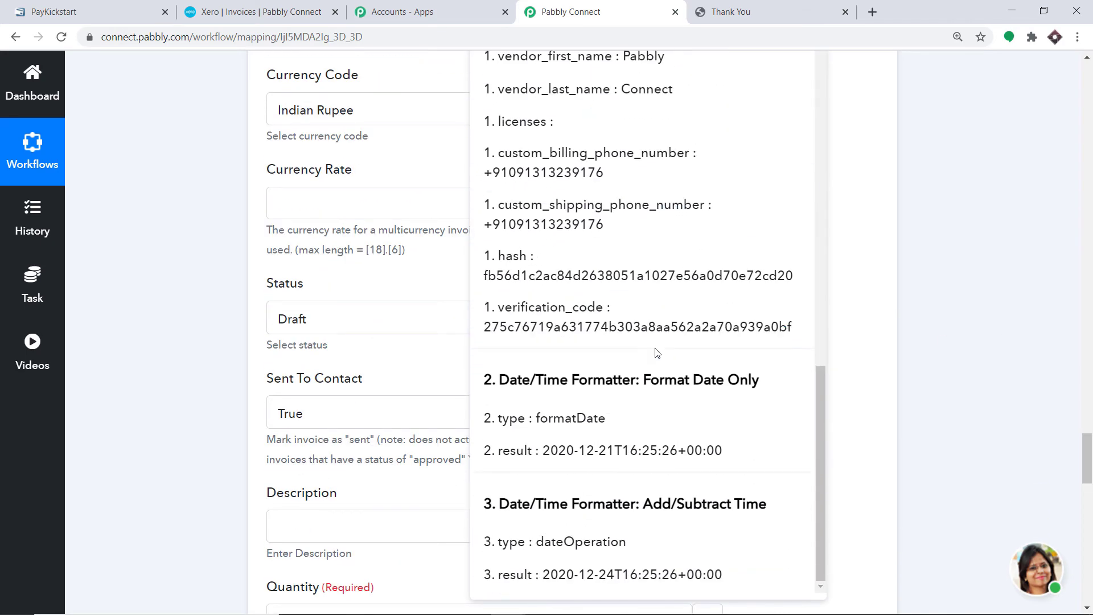
left_click(574, 572)
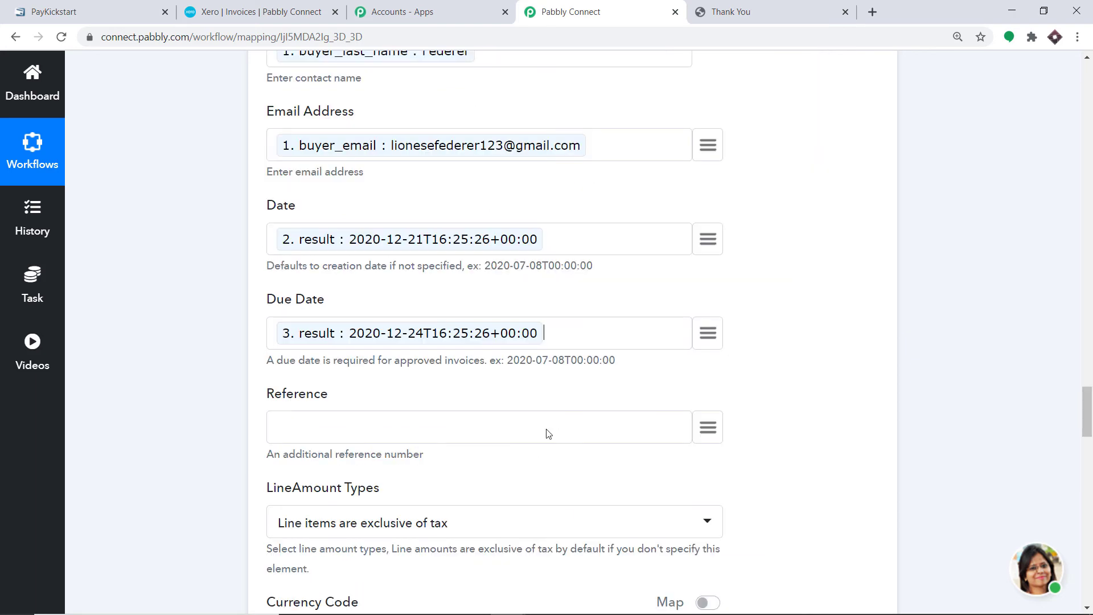
Enter PayKickstart as the invoice's Reference
scroll(444, 274, "down", 2)
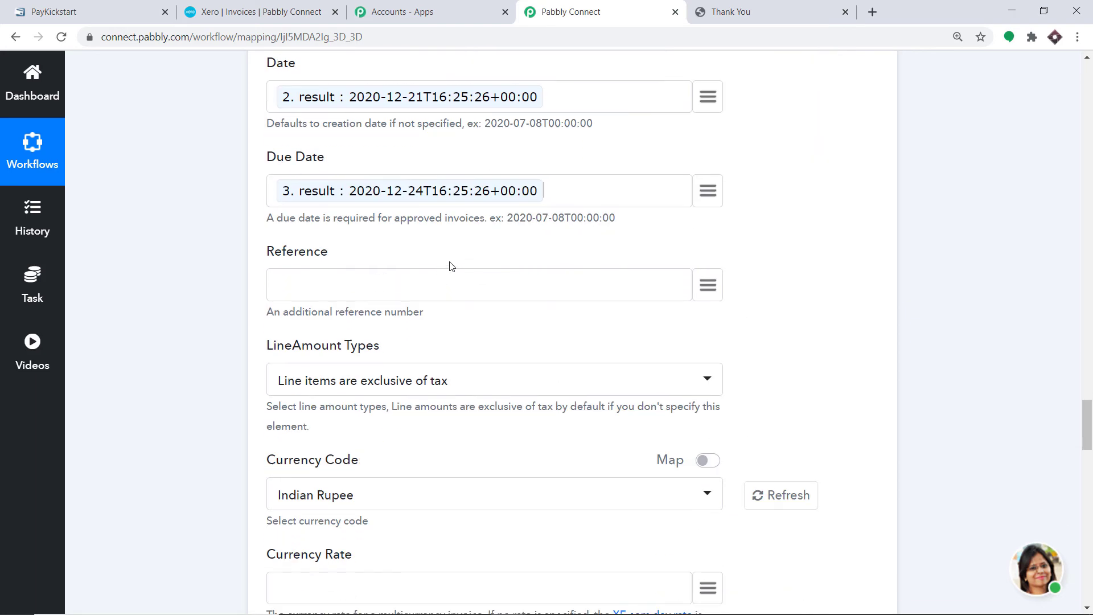
left_click(356, 286)
type("Payki")
left_click(304, 280)
key("BackSpace")
type("Kickstart")
Set the invoice's LineAmount Types to Line have no tax
scroll(449, 288, "down", 1)
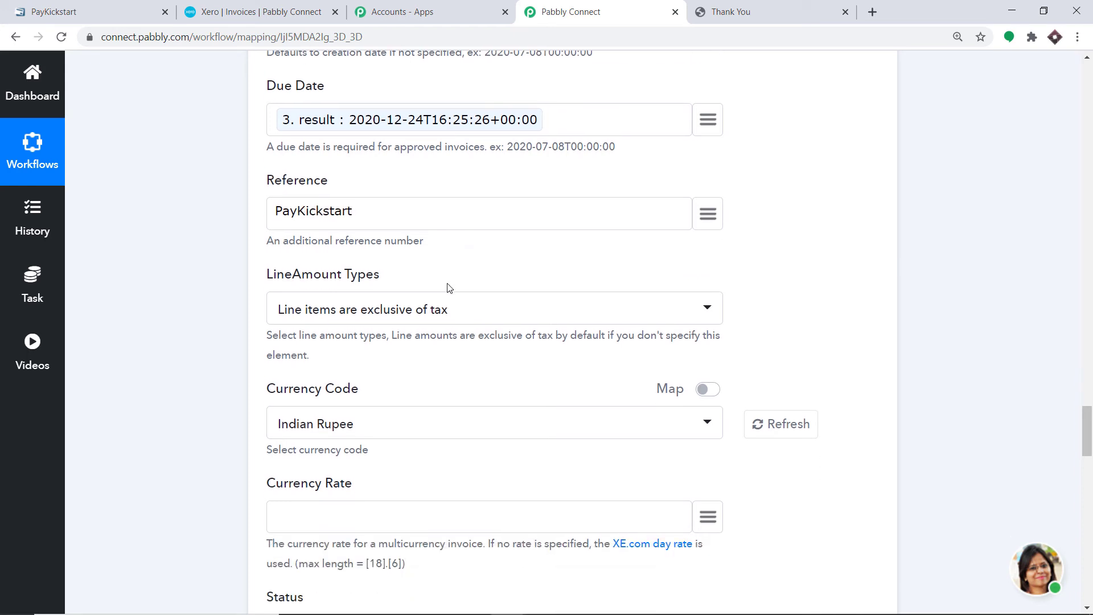
scroll(493, 287, "down", 1)
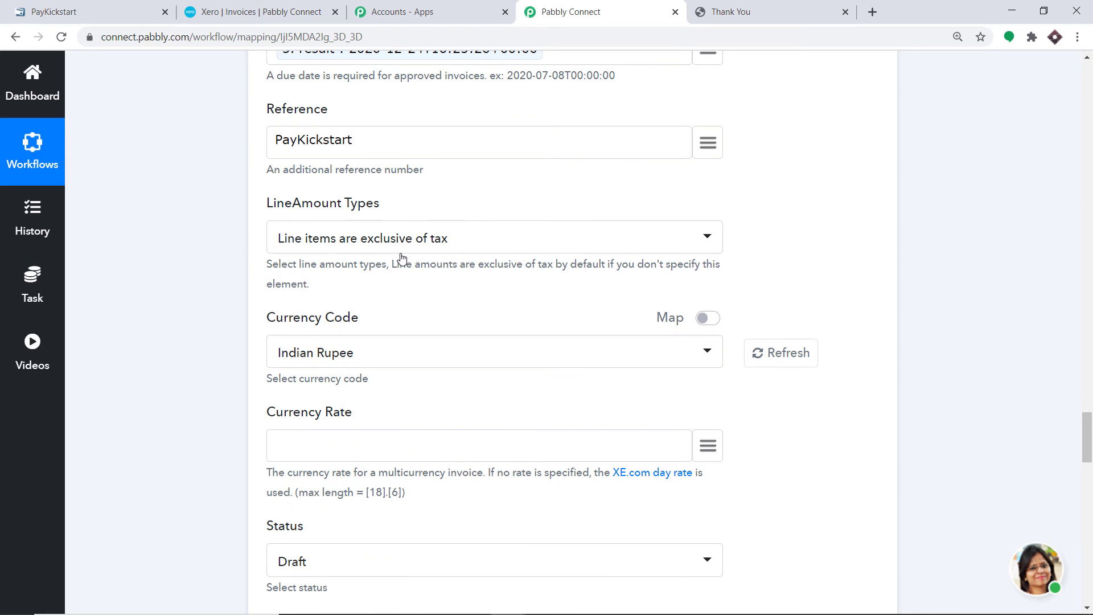
left_click(370, 243)
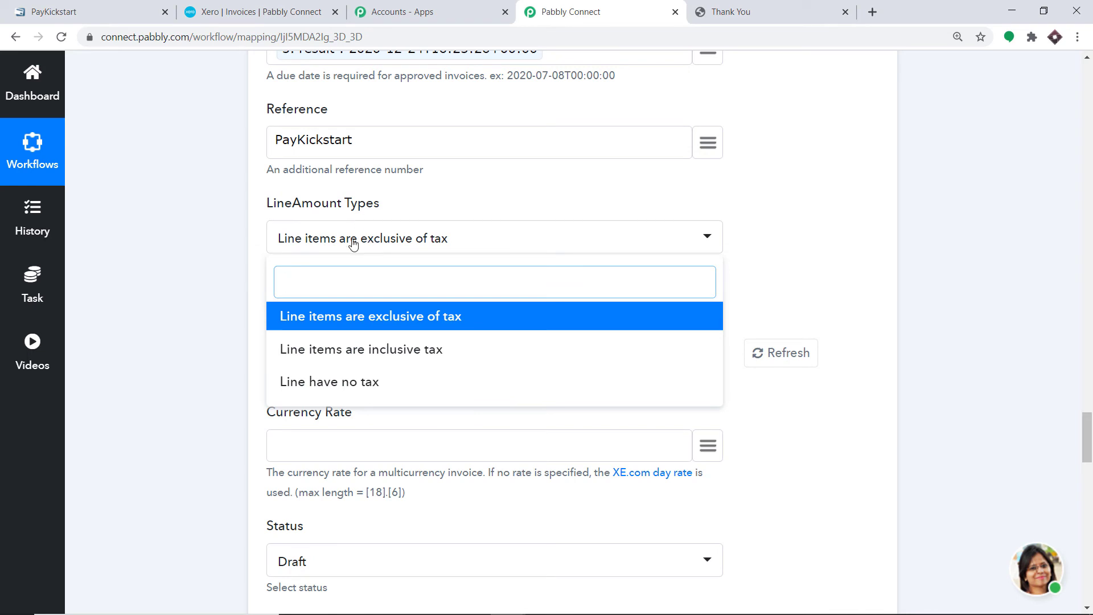
left_click(348, 383)
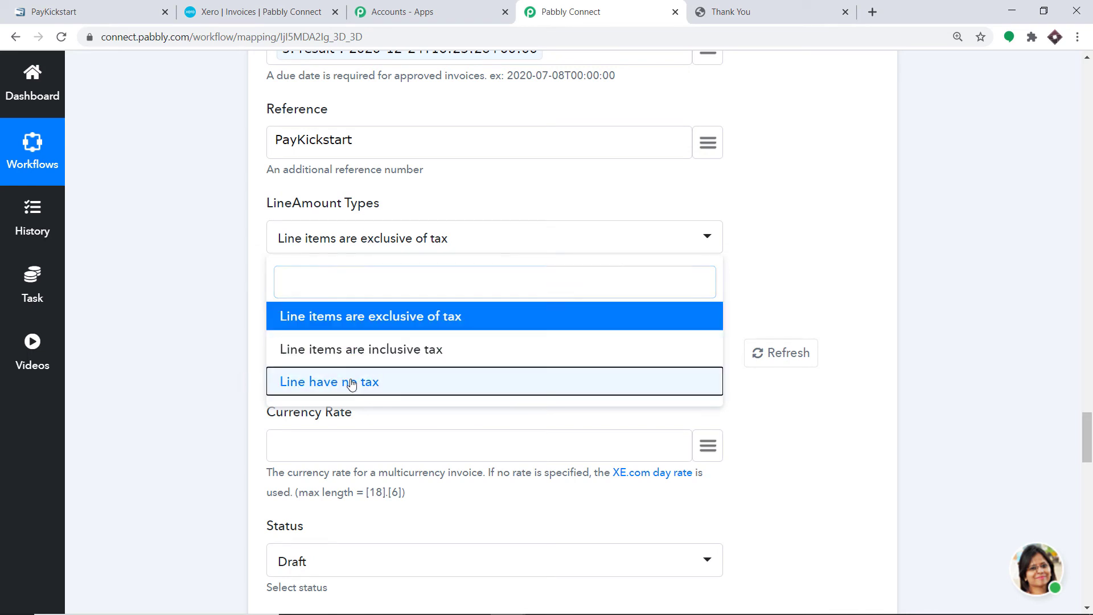
Choose Draft as the invoice status and set Sent To Contact to False
scroll(405, 283, "down", 1)
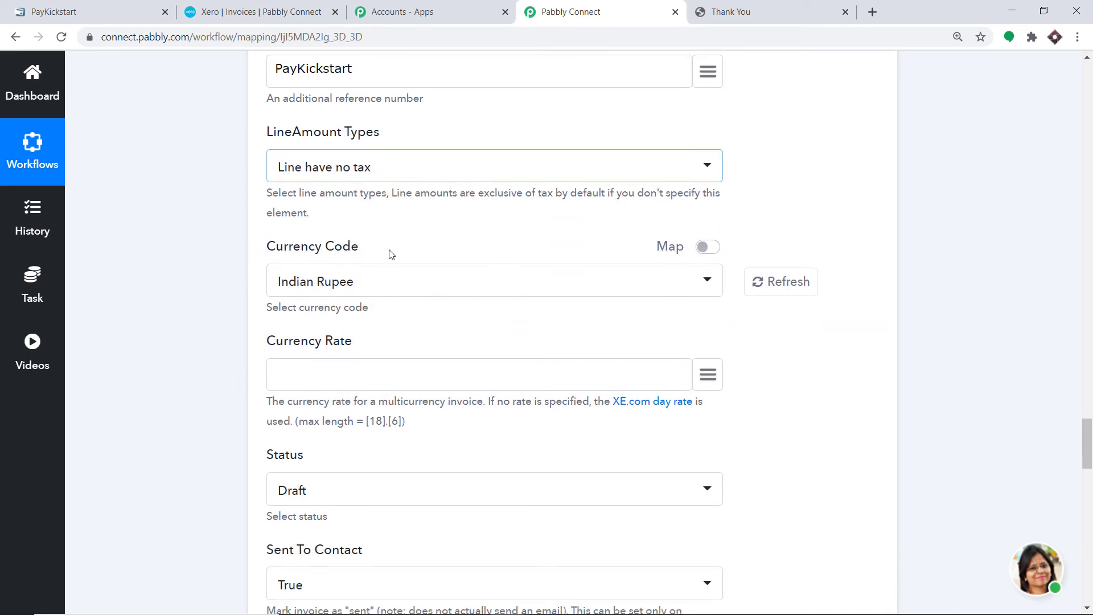
scroll(335, 284, "down", 1)
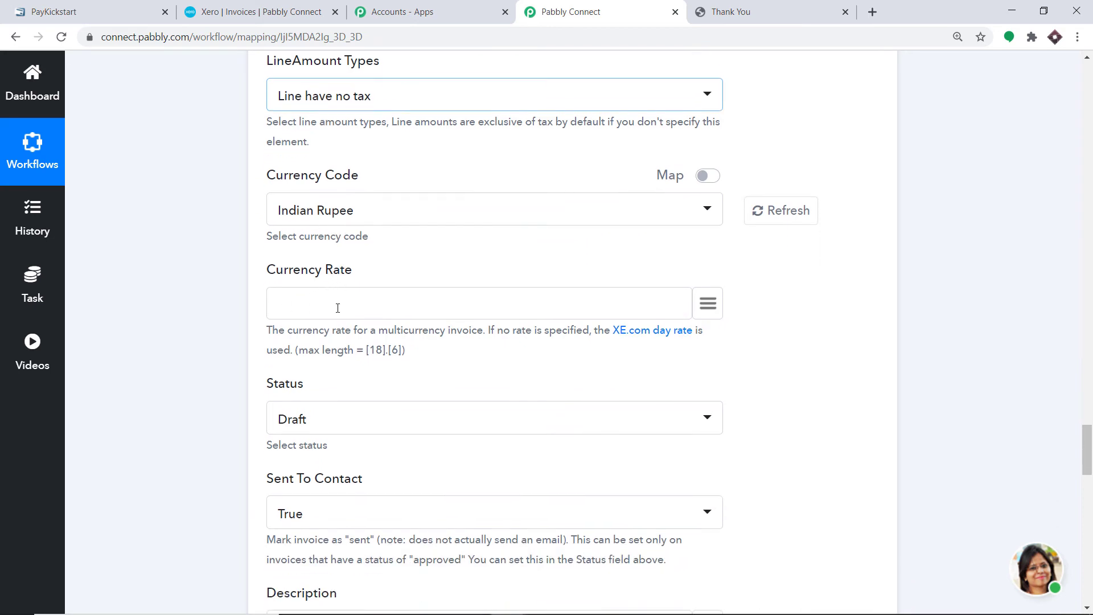
scroll(337, 308, "down", 1)
scroll(350, 242, "down", 1)
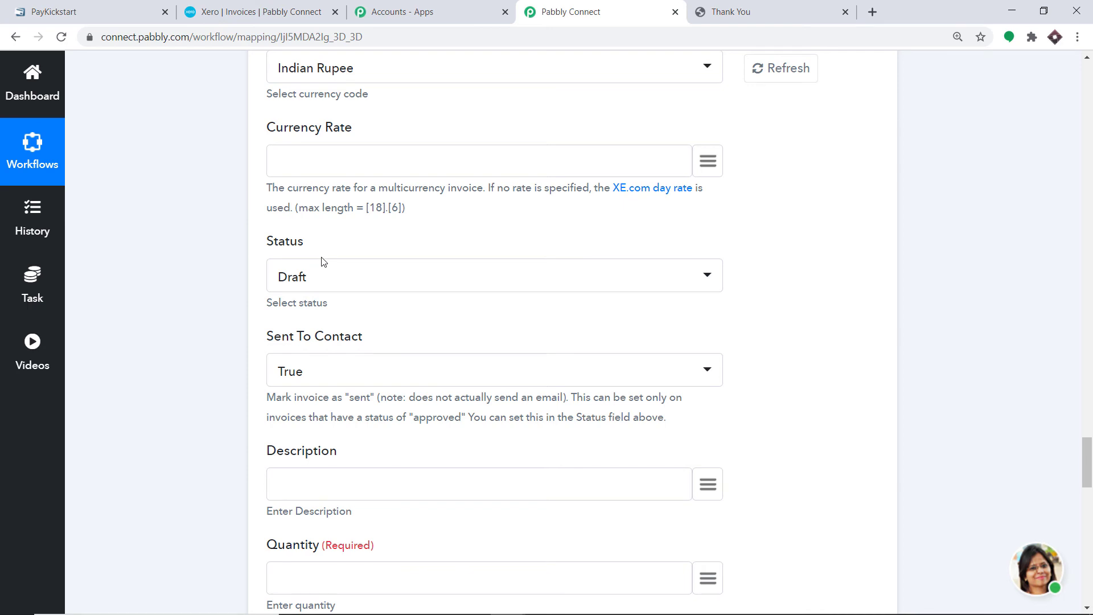
scroll(322, 261, "down", 1)
left_click(326, 206)
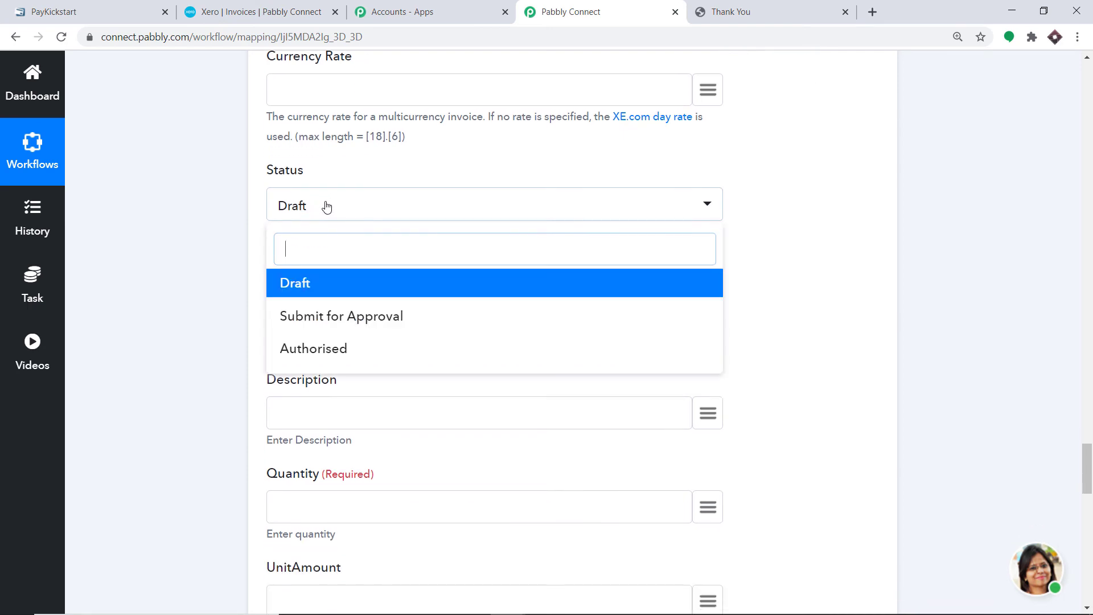
left_click(323, 285)
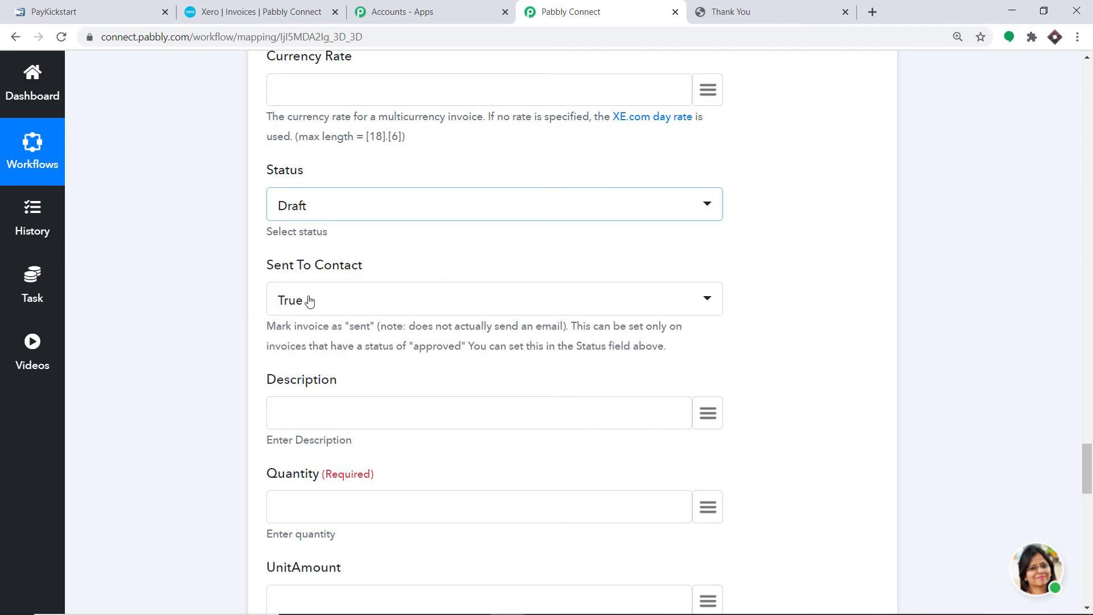
left_click(309, 301)
left_click(319, 420)
Map quantity from the trigger to the invoice's required Quantity field
scroll(340, 351, "down", 1)
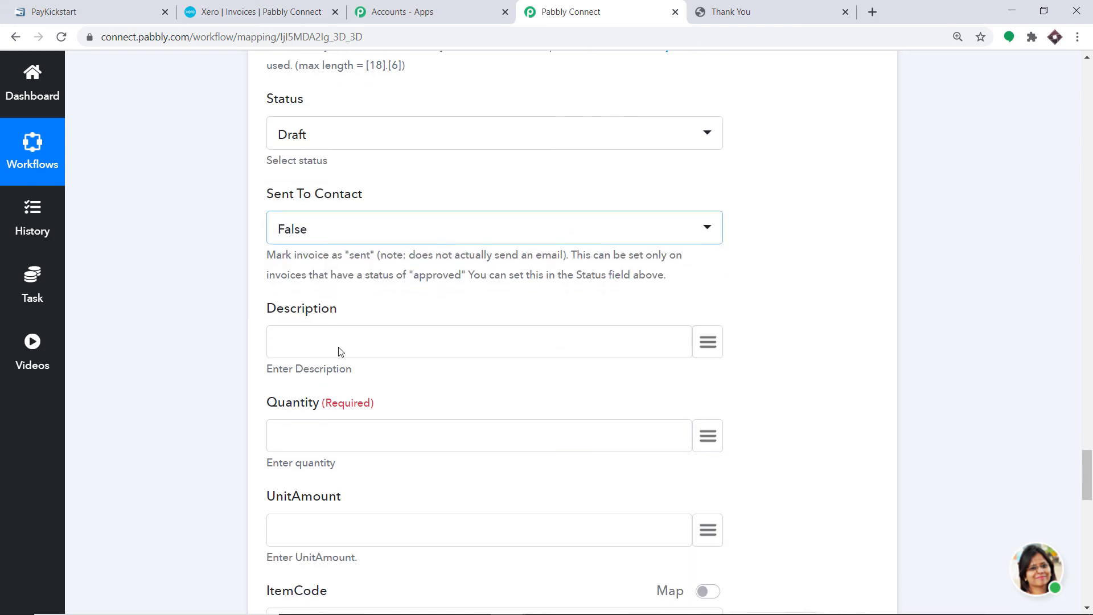
scroll(310, 340, "down", 2)
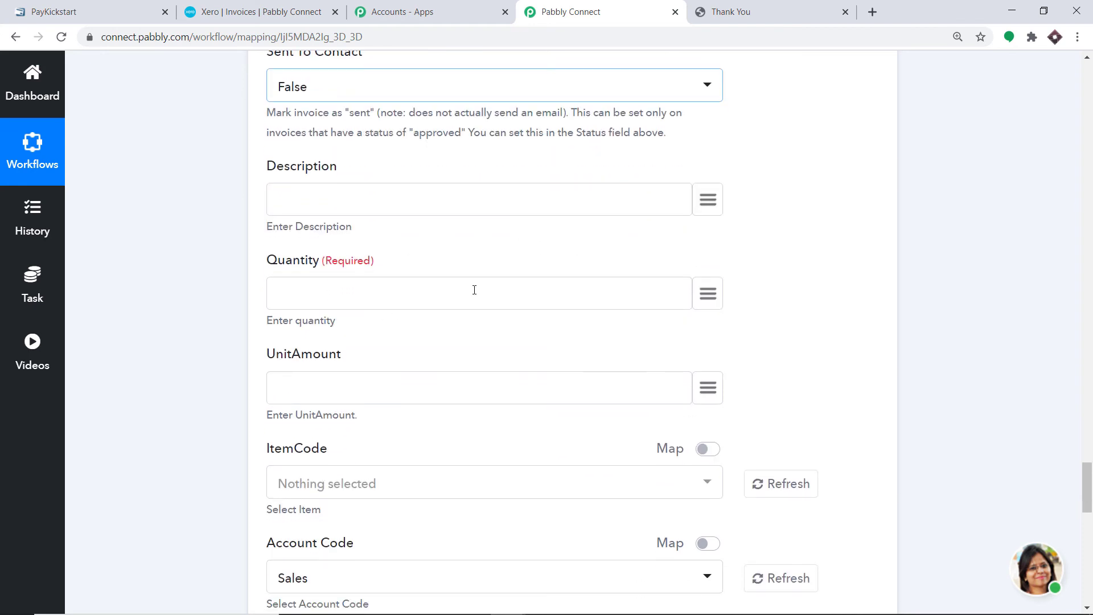
left_click(708, 294)
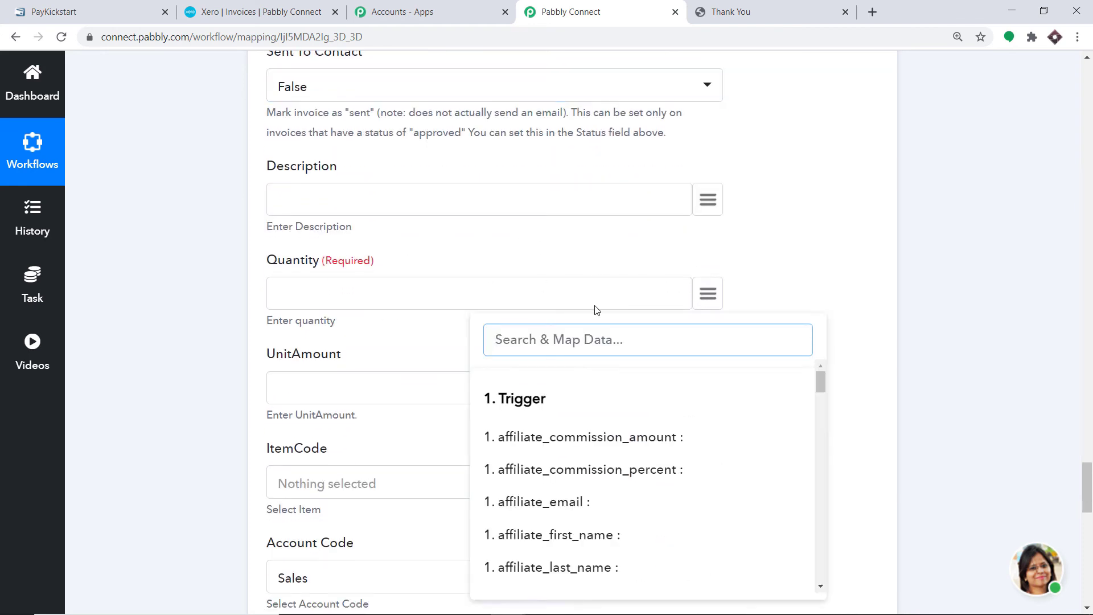
type("qu")
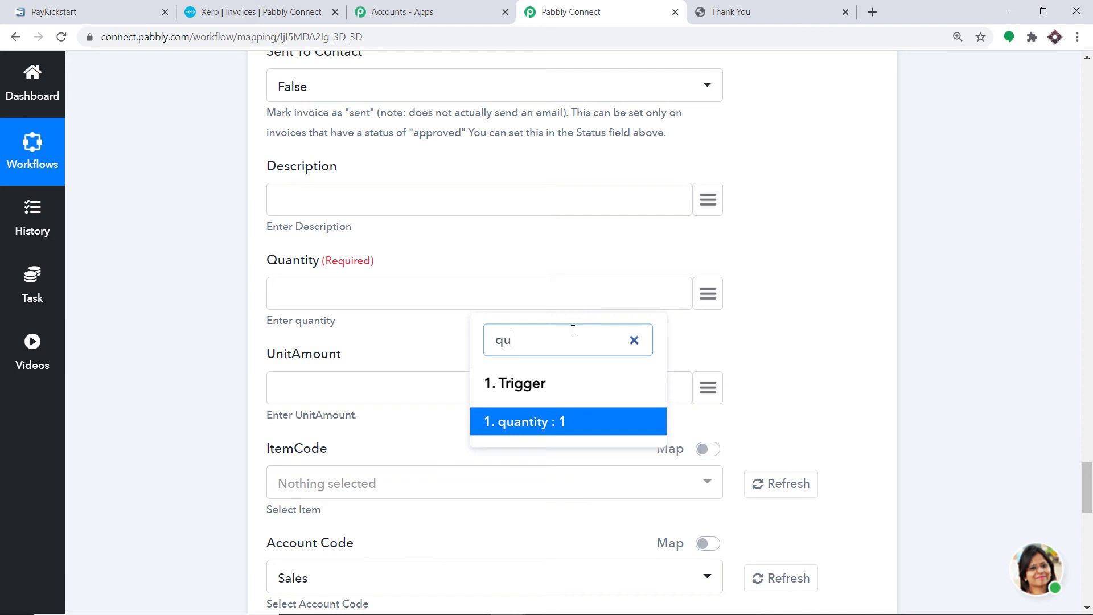
left_click(559, 421)
Map amount from the trigger to the invoice's UnitAmount field
scroll(388, 271, "down", 1)
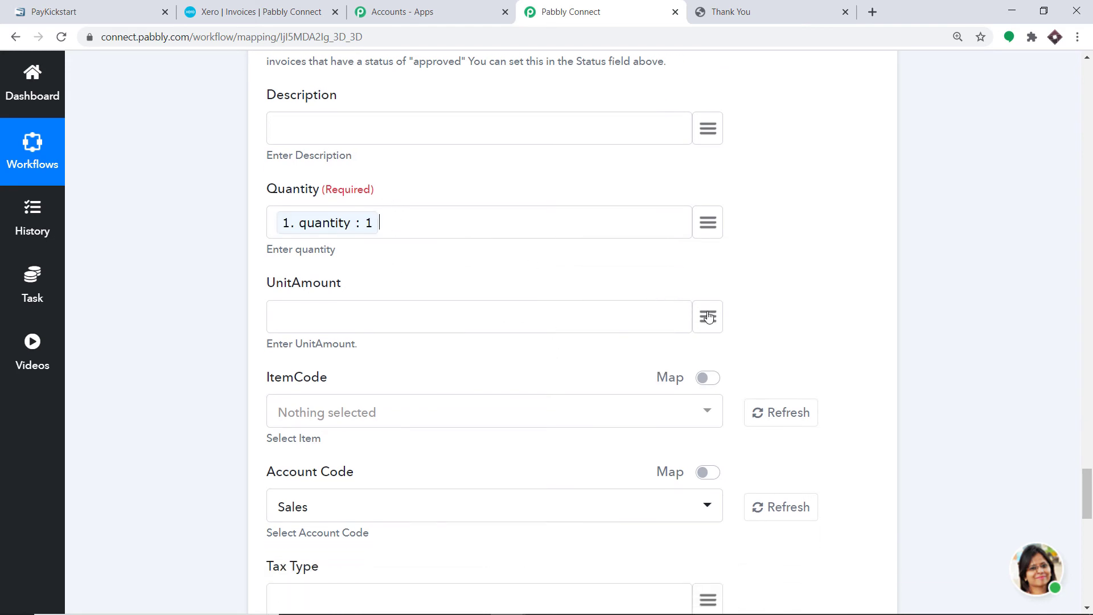
scroll(612, 307, "down", 2)
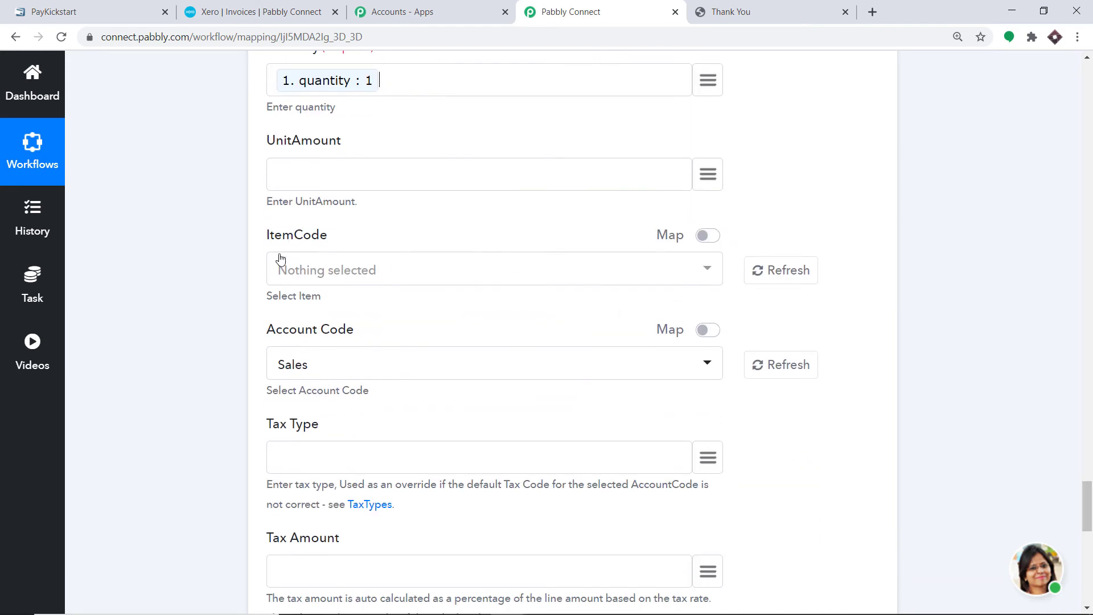
left_click(708, 178)
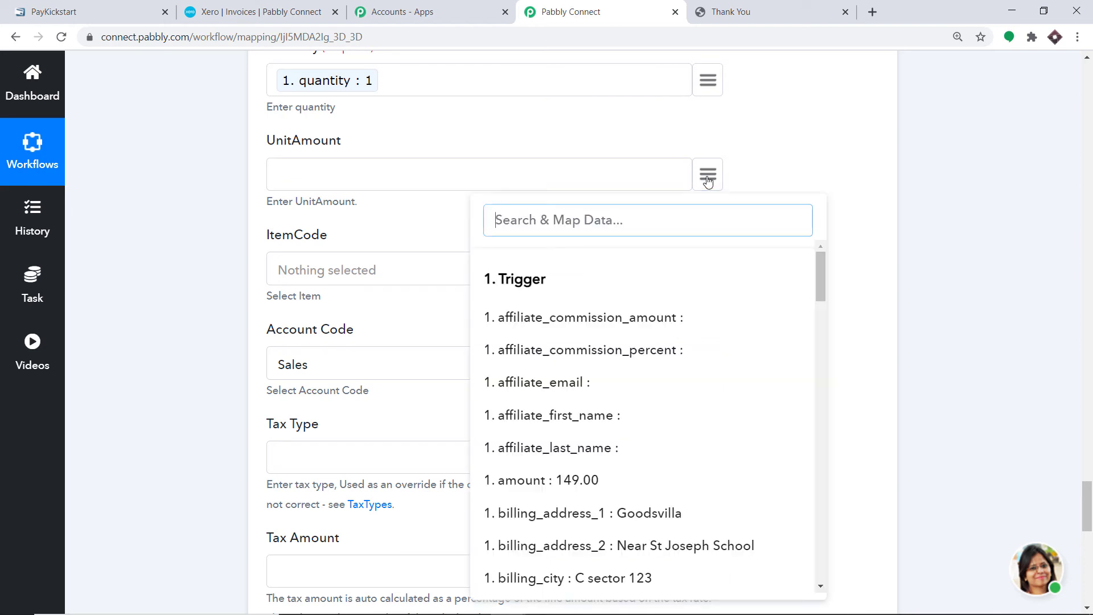
type("149")
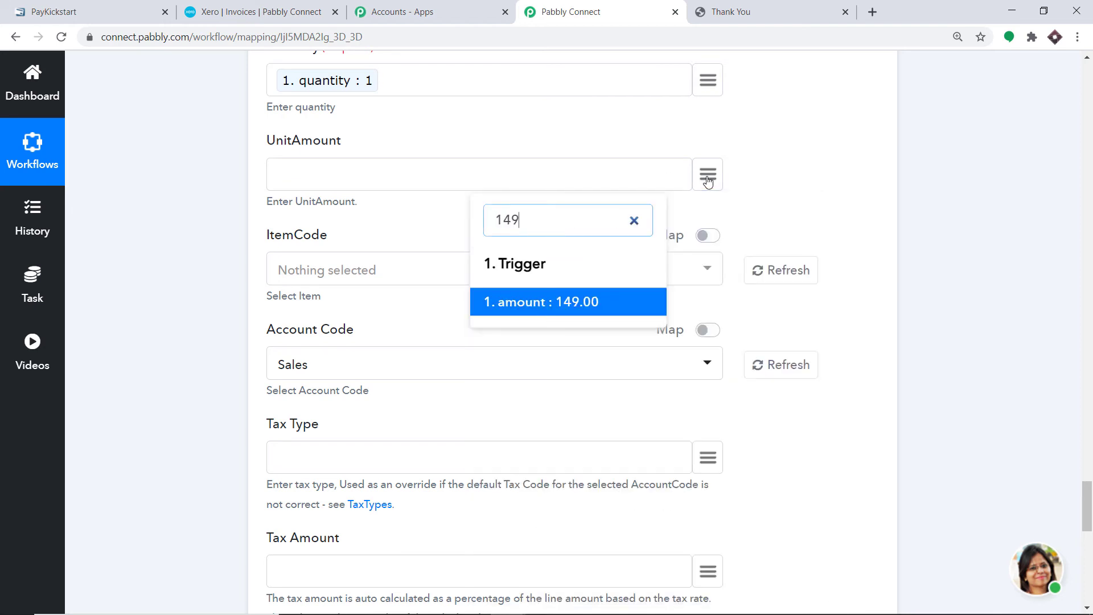
left_click(592, 300)
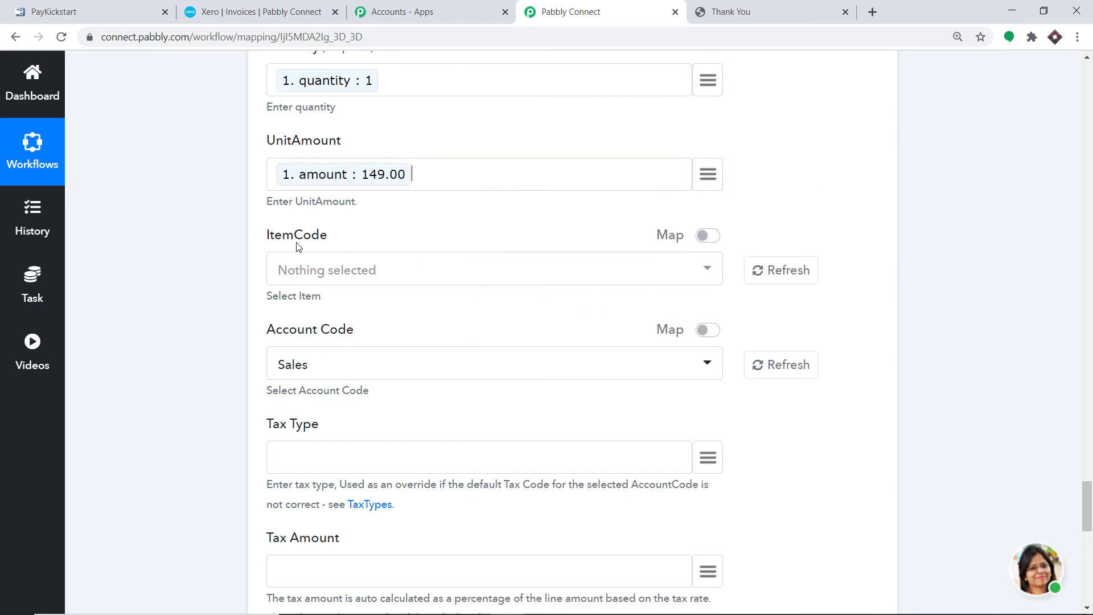
Select Sales as the Account Code for the Xero invoice's line item
scroll(327, 200, "down", 1)
scroll(389, 206, "down", 1)
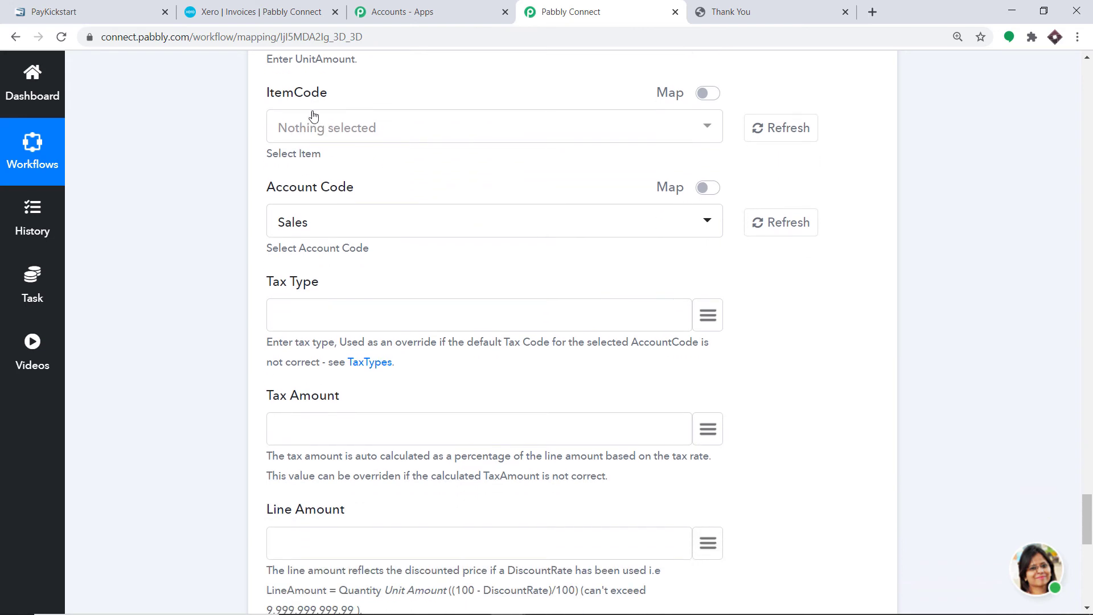
scroll(366, 213, "down", 1)
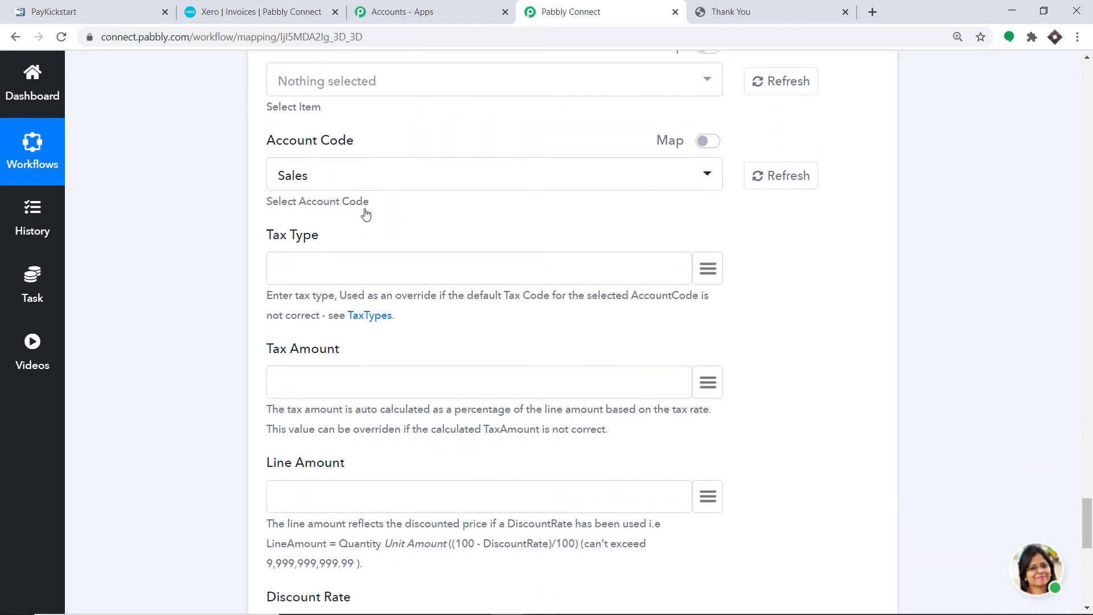
left_click(322, 157)
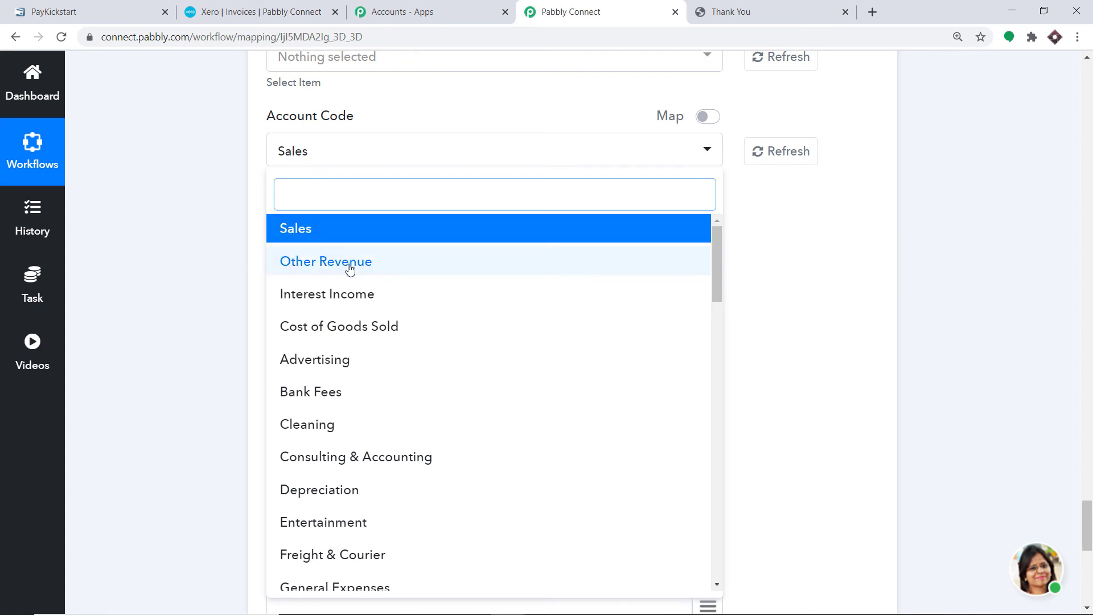
scroll(342, 329, "down", 3)
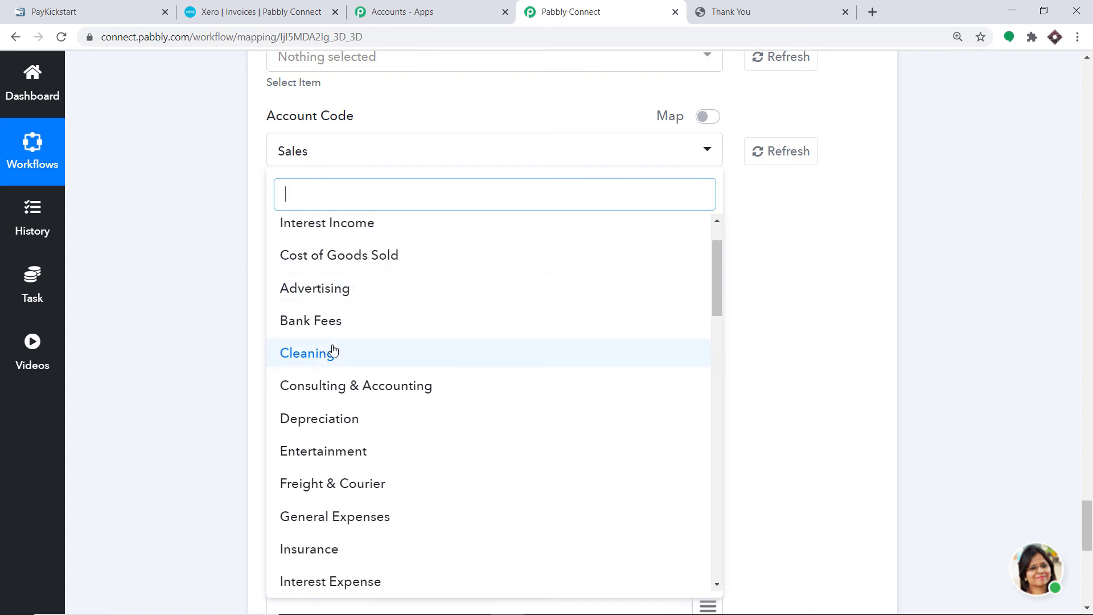
scroll(284, 288, "up", 2)
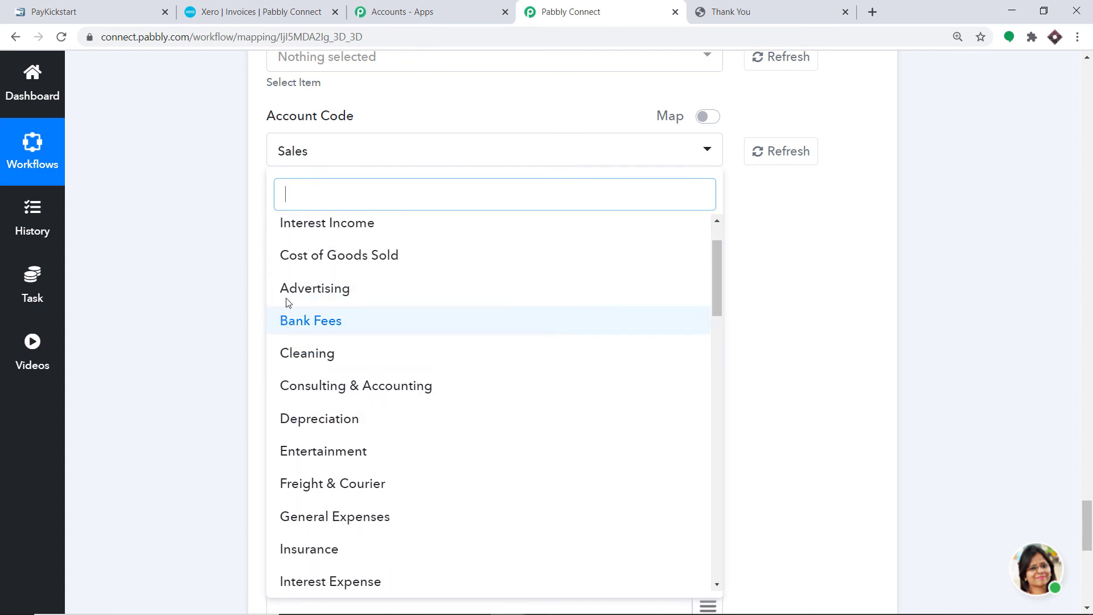
scroll(341, 267, "up", 2)
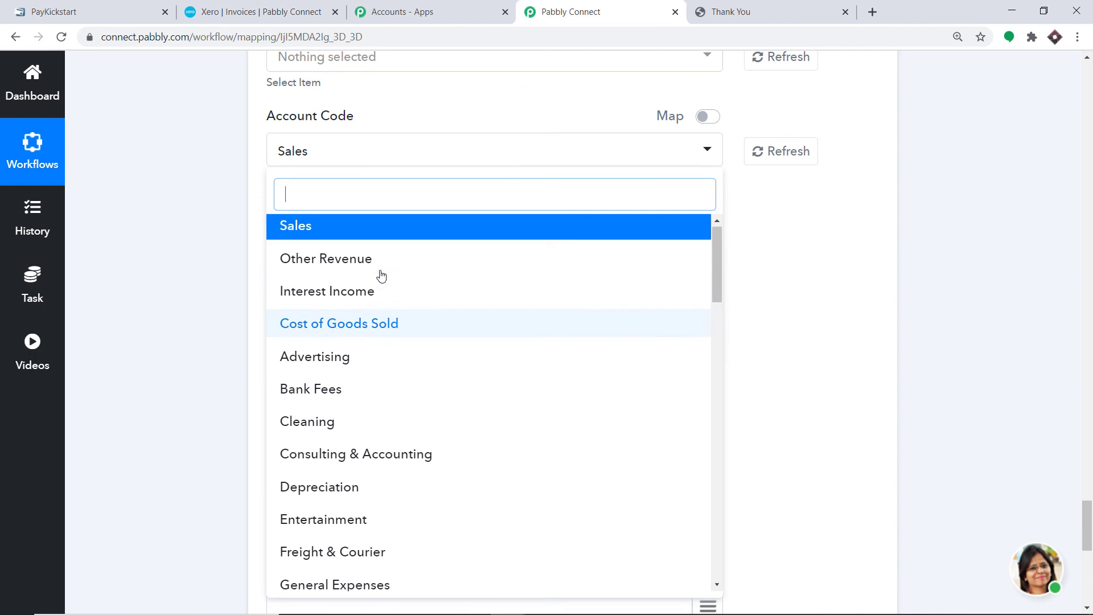
left_click(316, 227)
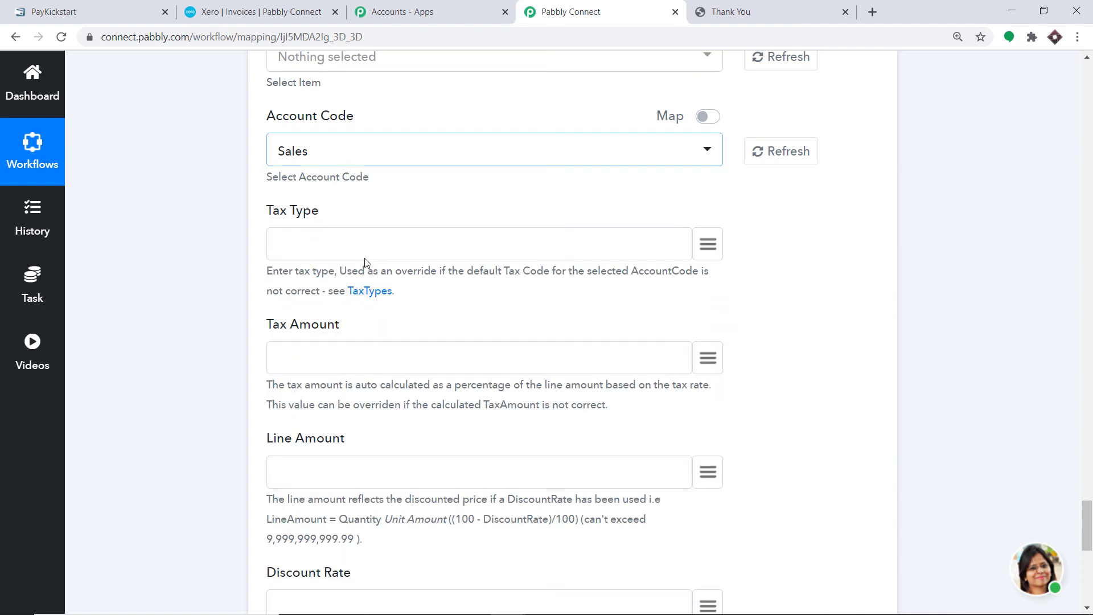
Map amount from the trigger to the invoice's Line Amount field
scroll(365, 262, "down", 4)
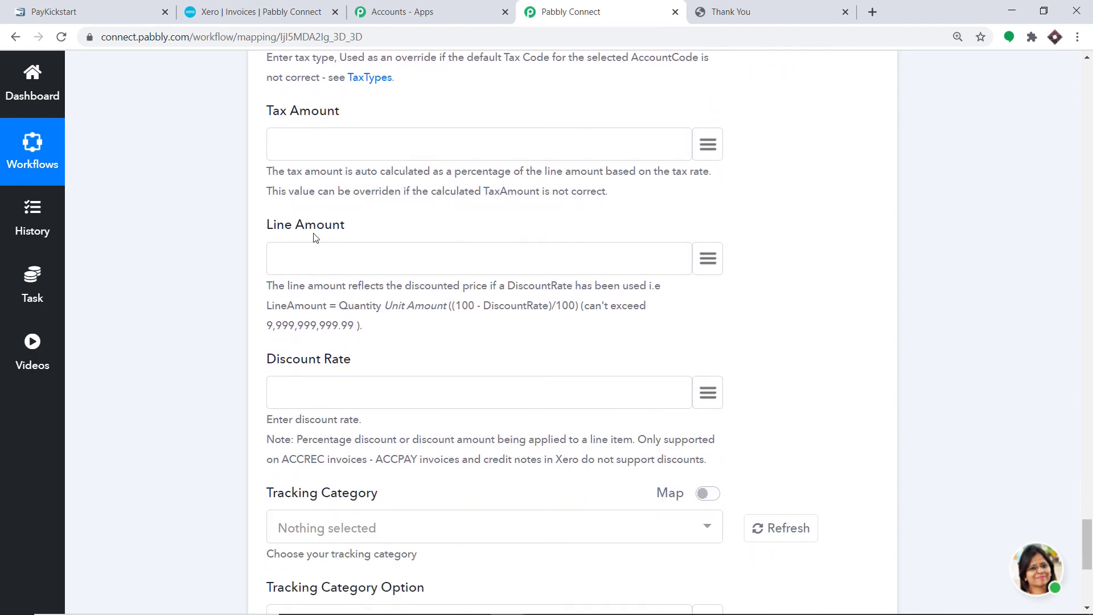
left_click(709, 257)
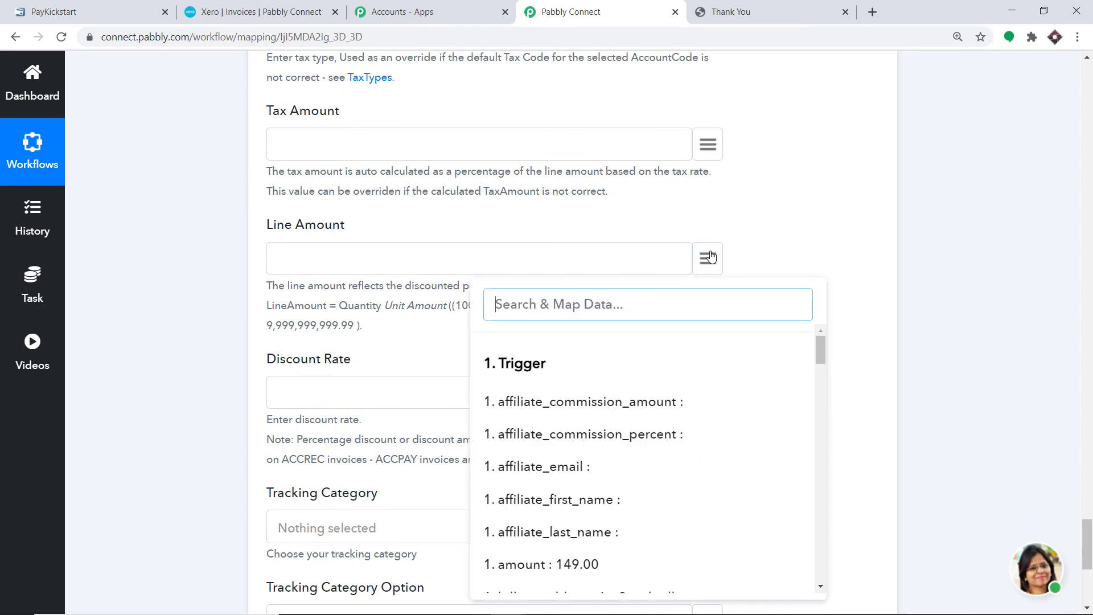
type("149")
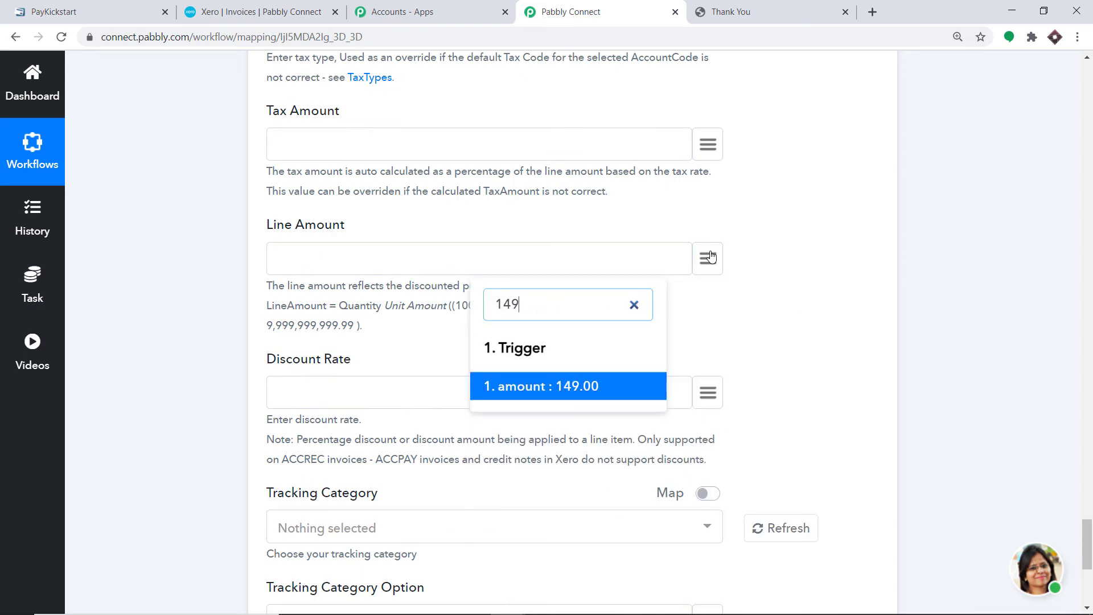
left_click(558, 385)
scroll(530, 378, "down", 1)
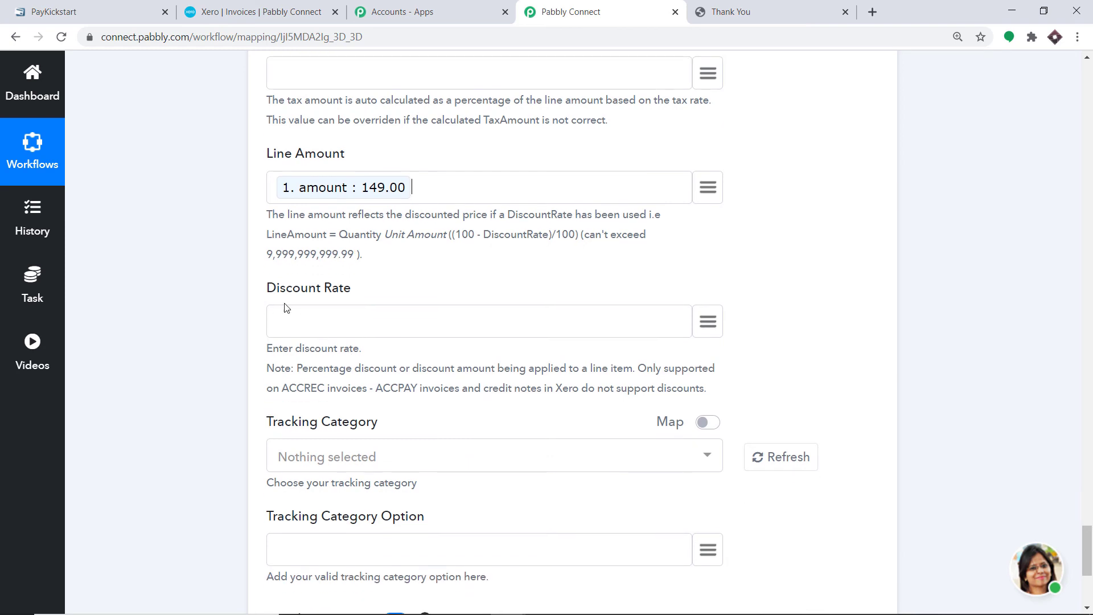
Check the mapped invoice fields, save the Xero action with a test request, and review its API response
scroll(310, 299, "down", 1)
scroll(399, 261, "down", 1)
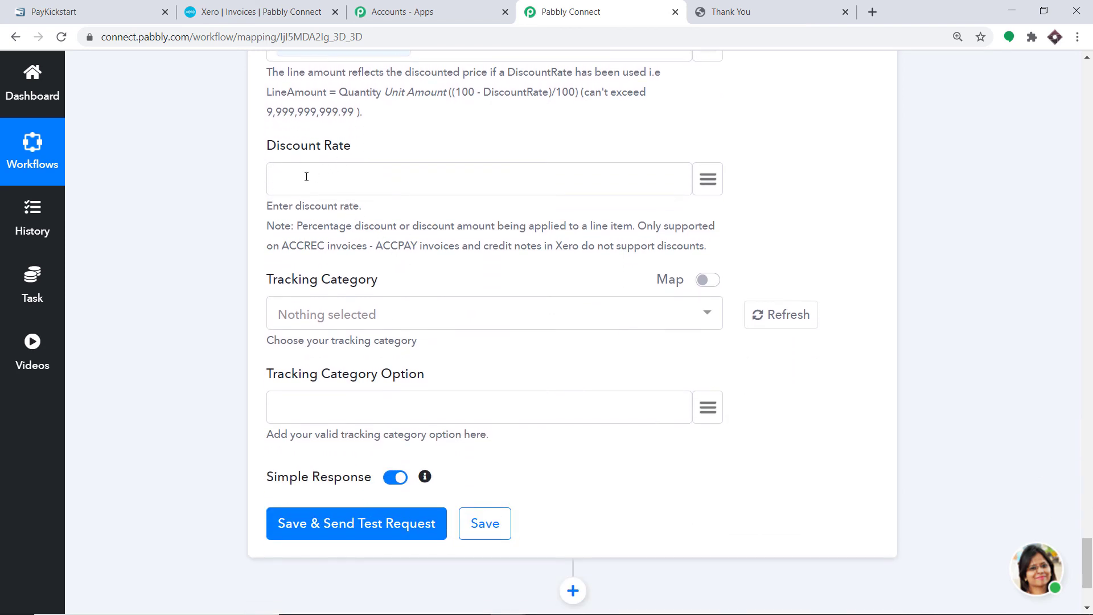
scroll(322, 293, "down", 1)
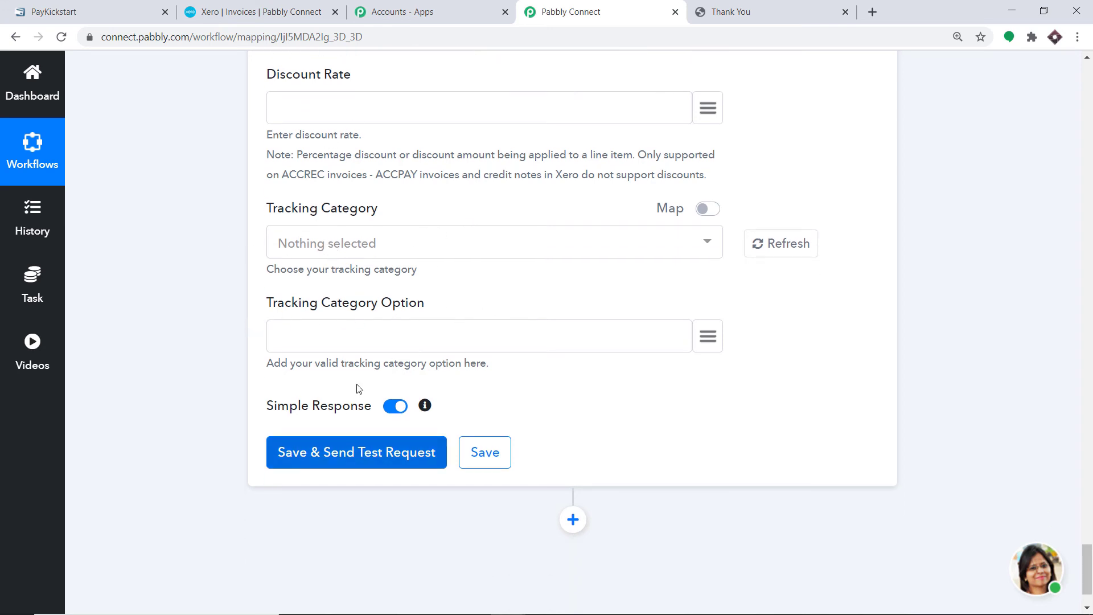
scroll(358, 387, "up", 12)
scroll(380, 324, "up", 12)
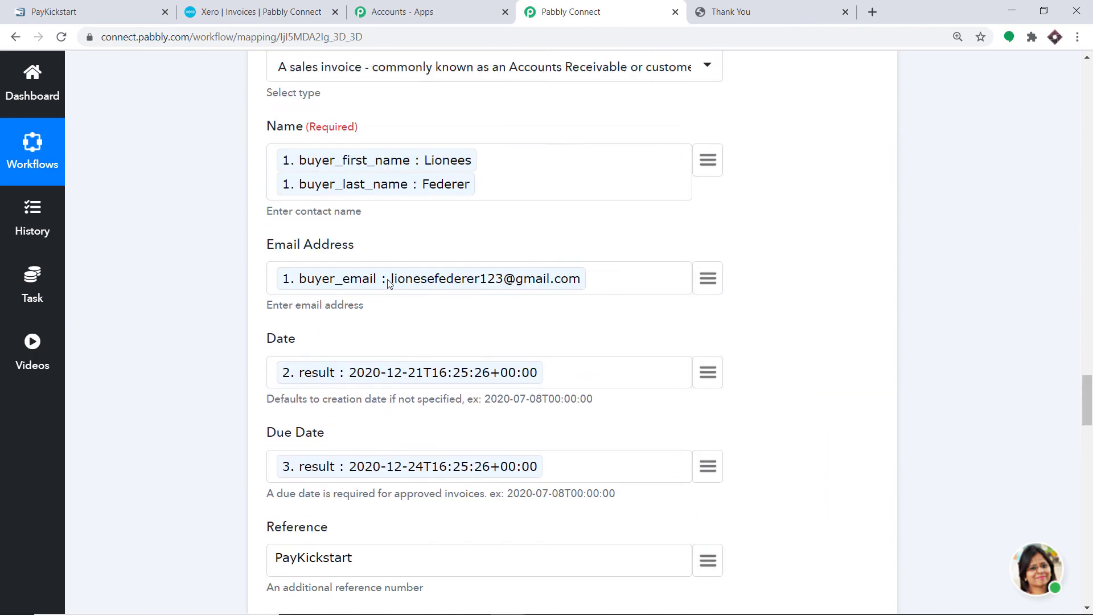
scroll(423, 237, "down", 11)
scroll(426, 239, "down", 15)
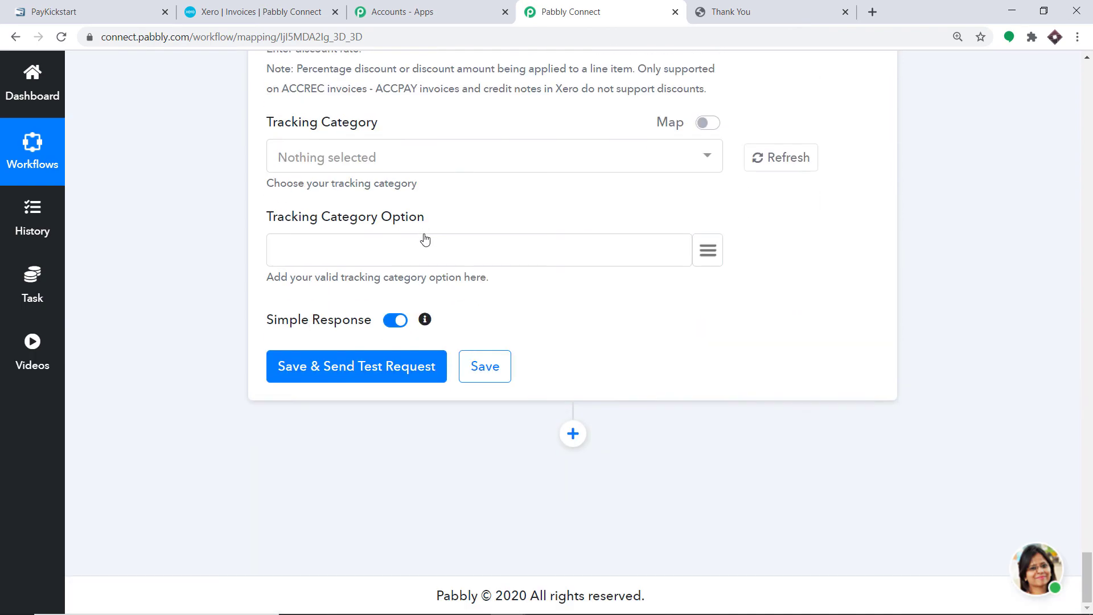
left_click(366, 379)
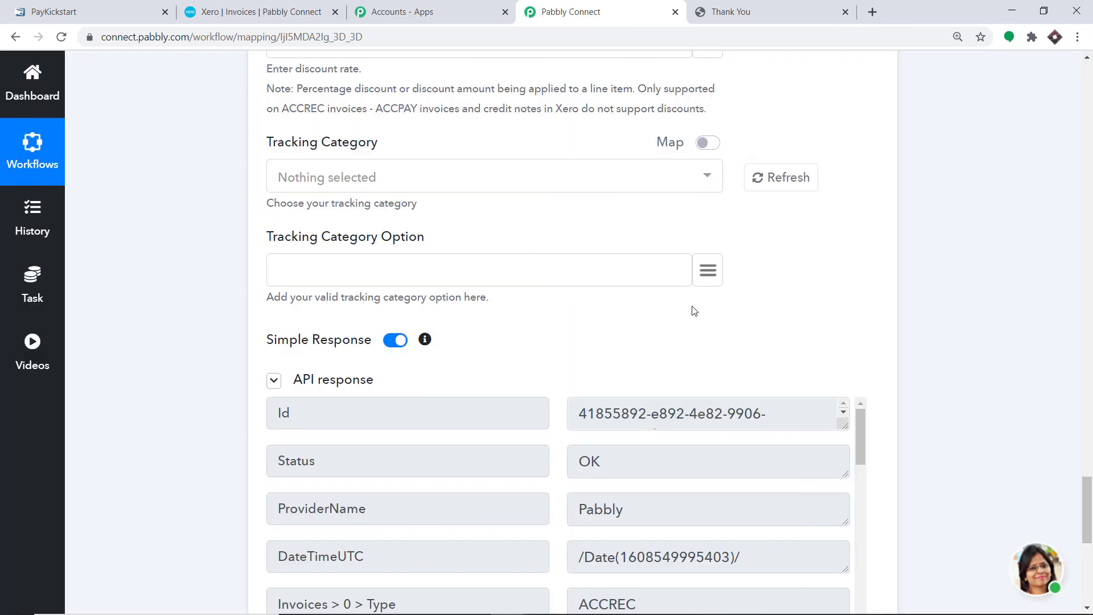
scroll(691, 311, "down", 6)
scroll(693, 319, "down", 2)
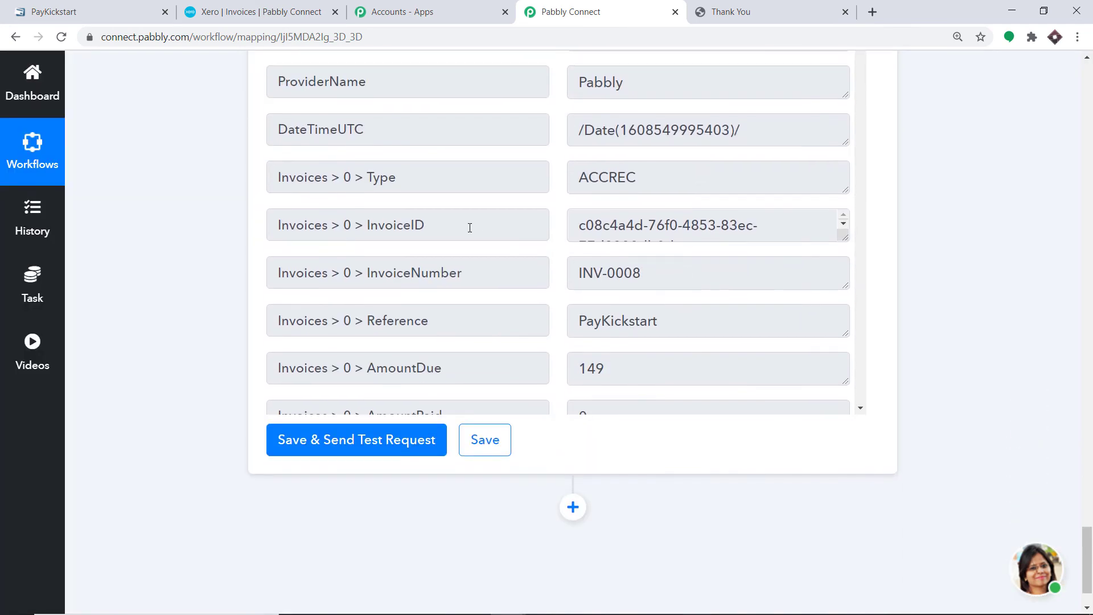
Switch to Xero, reload the list of all invoices, and open the newest PayKickstart draft invoice to examine its details
left_click(228, 10)
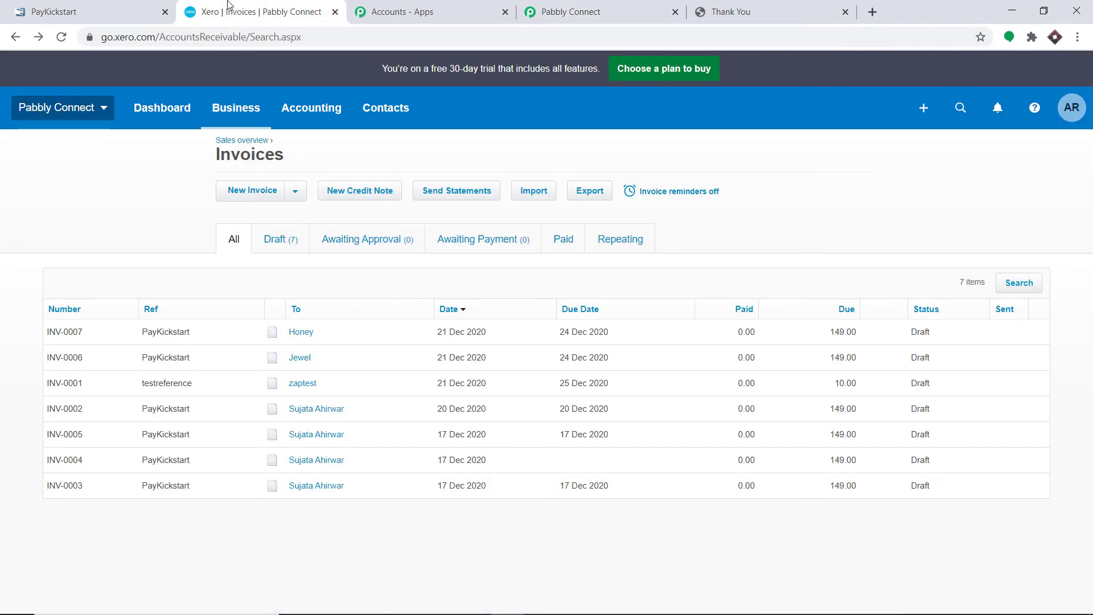
left_click(236, 113)
left_click(237, 225)
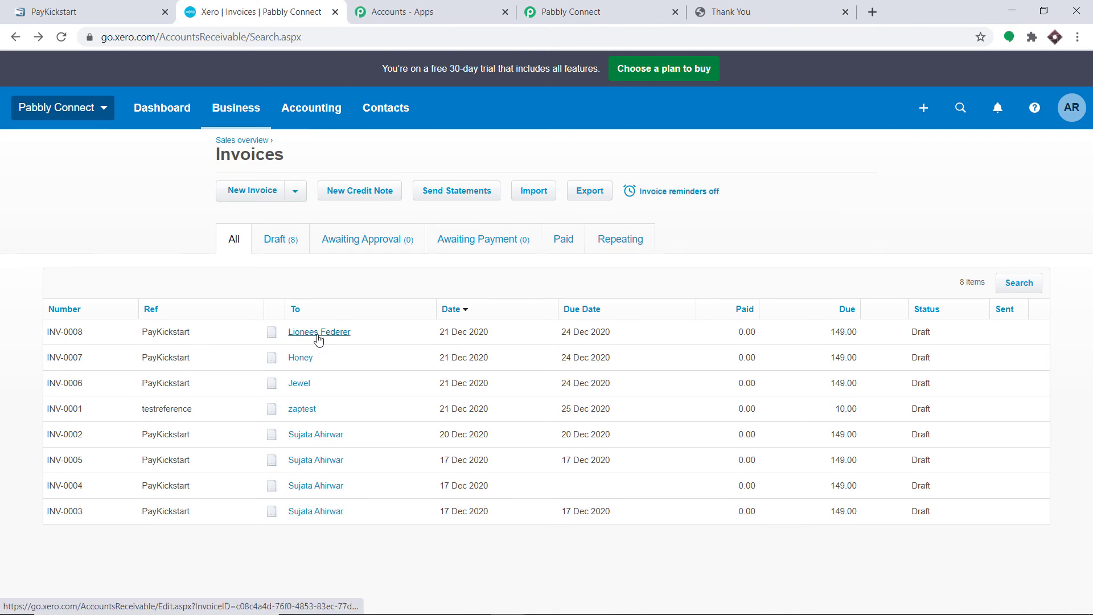
left_click(318, 337)
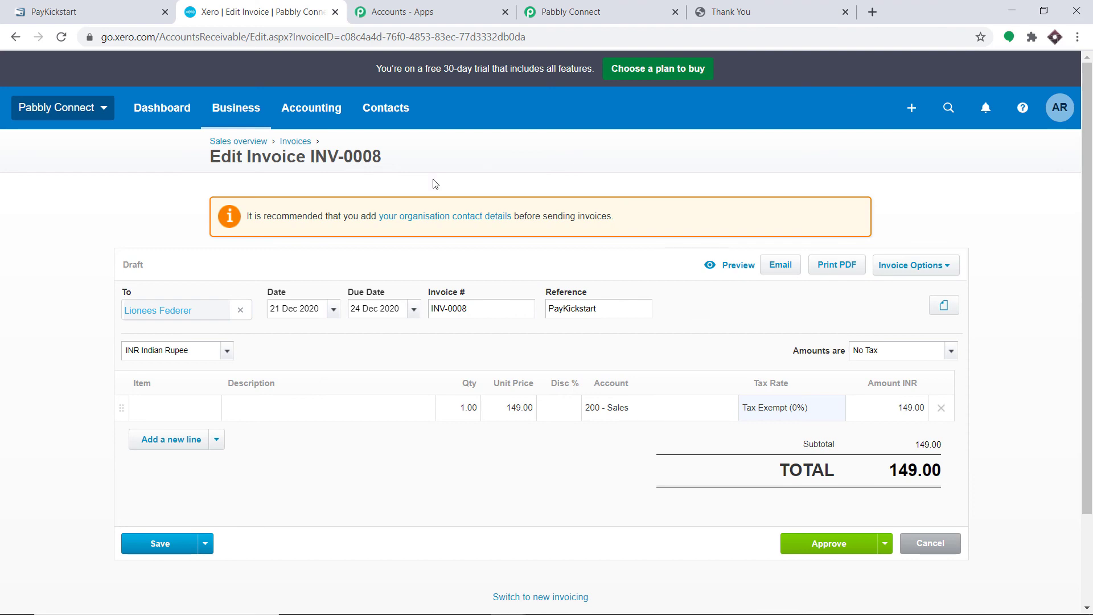
Return to the Pabbly Connect workflow, collapse its expanded steps, and review the sequence from the webhook trigger to the Xero invoice action
left_click(611, 5)
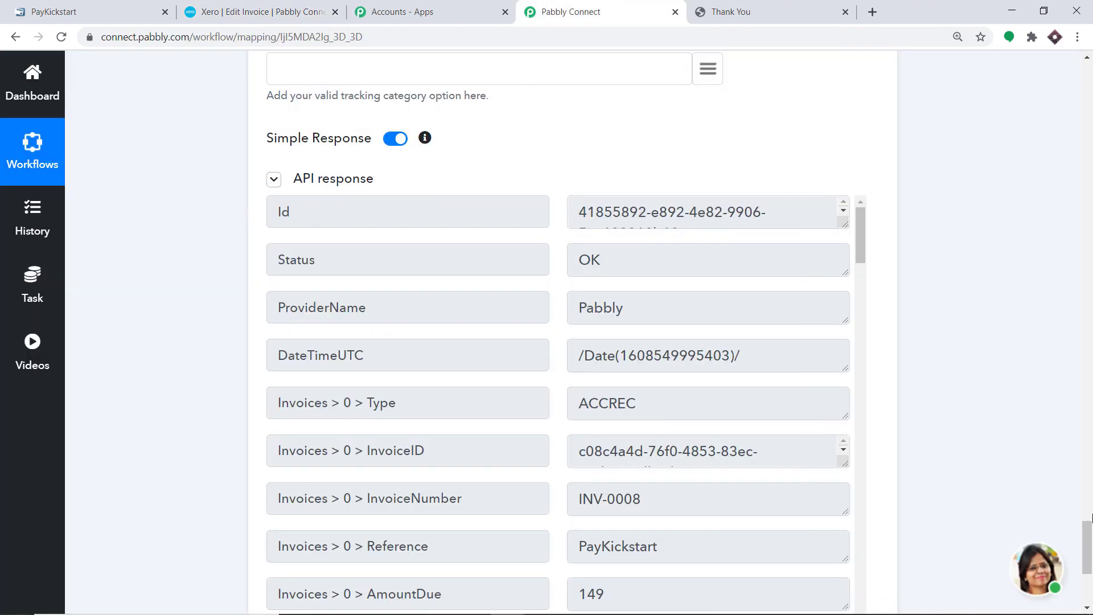
left_click_drag(1091, 517, 1062, 288)
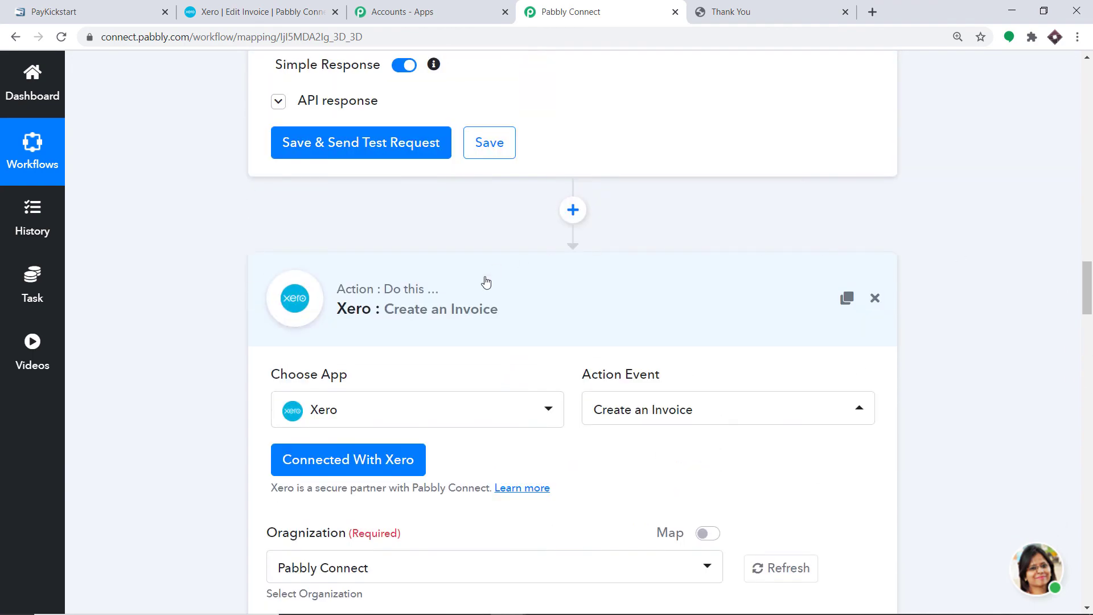
left_click(797, 300)
left_click_drag(1086, 528, 1085, 404)
left_click(441, 87)
left_click(1090, 371)
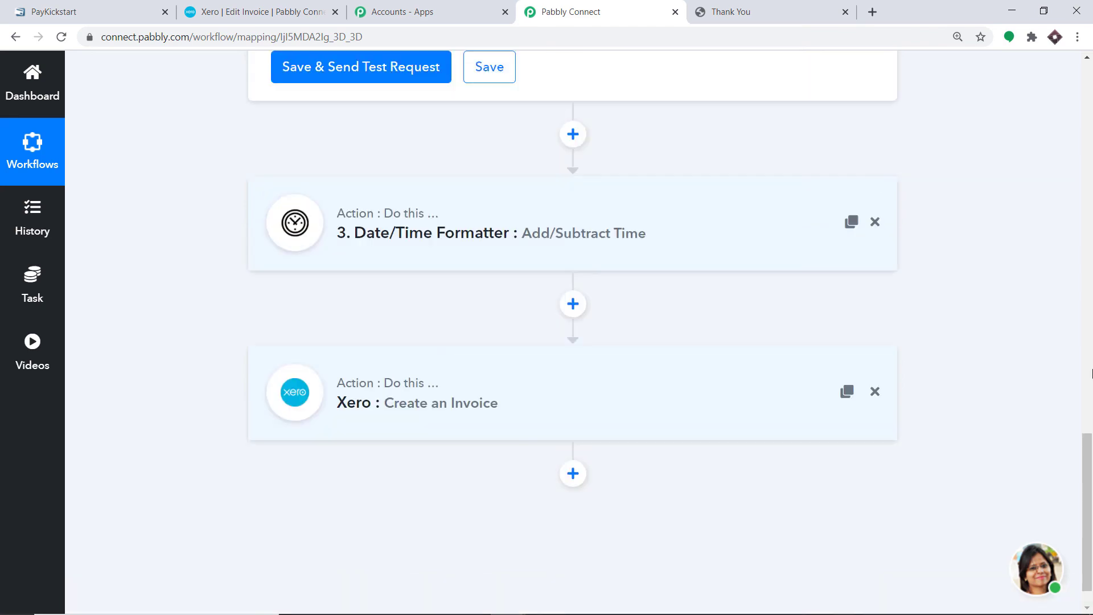
left_click(446, 249)
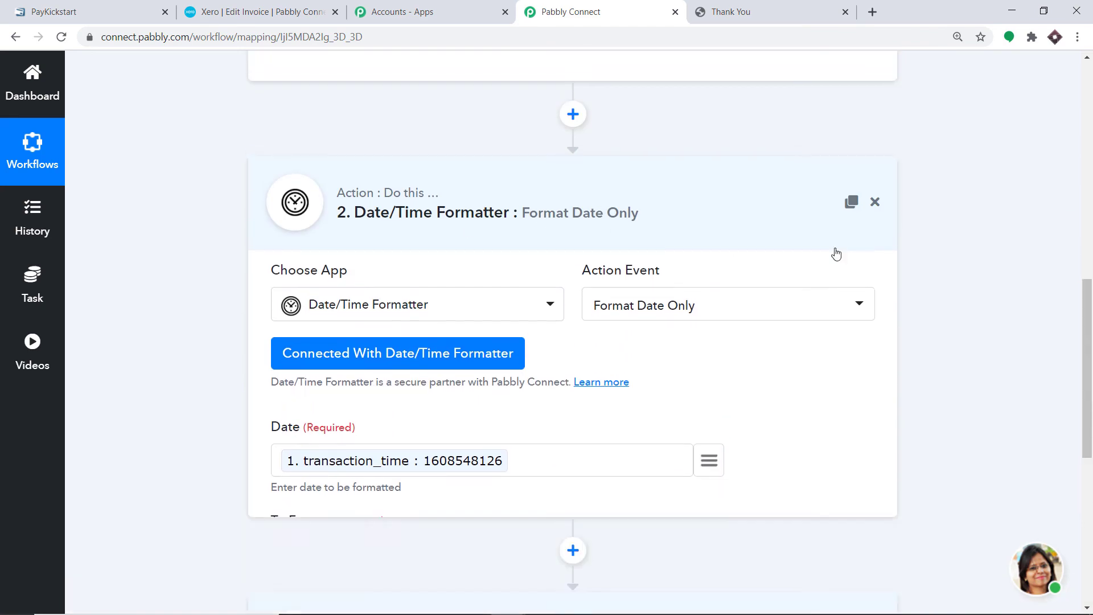
scroll(836, 253, "up", 5)
left_click_drag(1090, 271, 1089, 196)
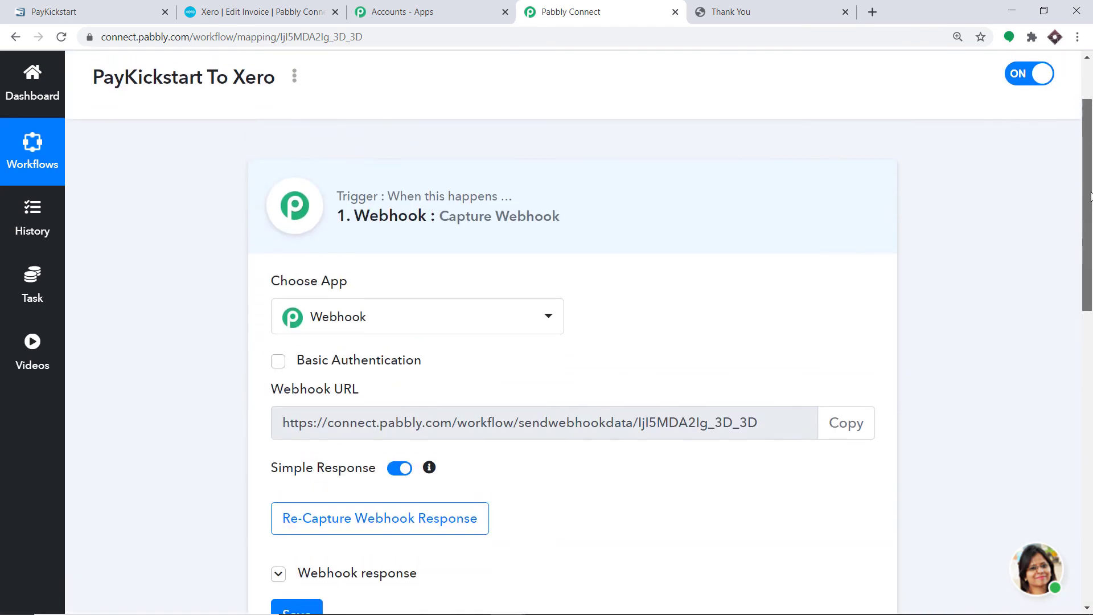
left_click(569, 242)
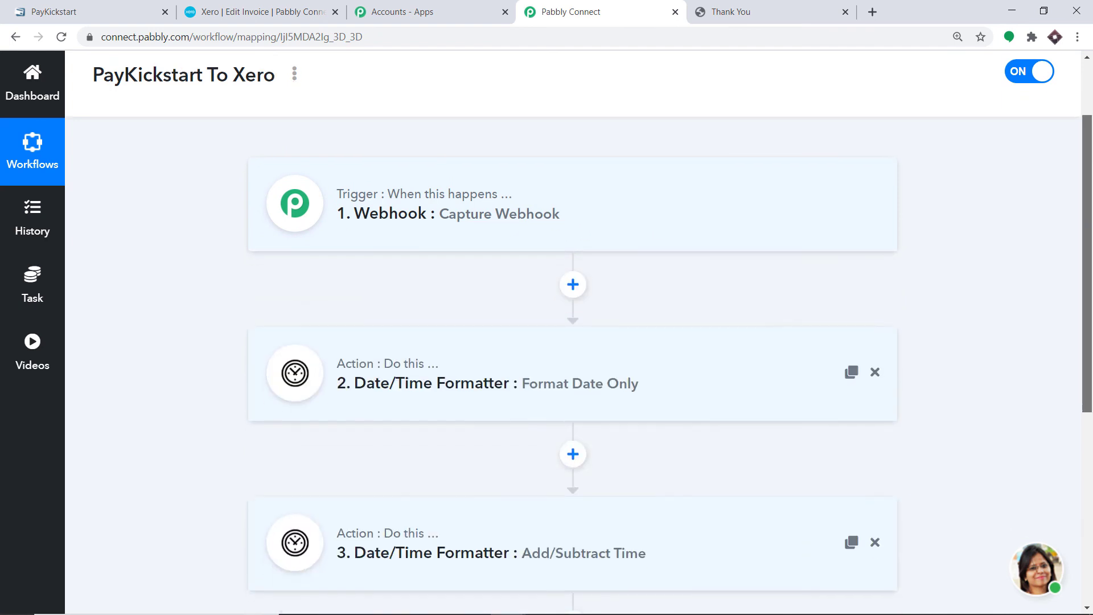
scroll(1090, 242, "down", 2)
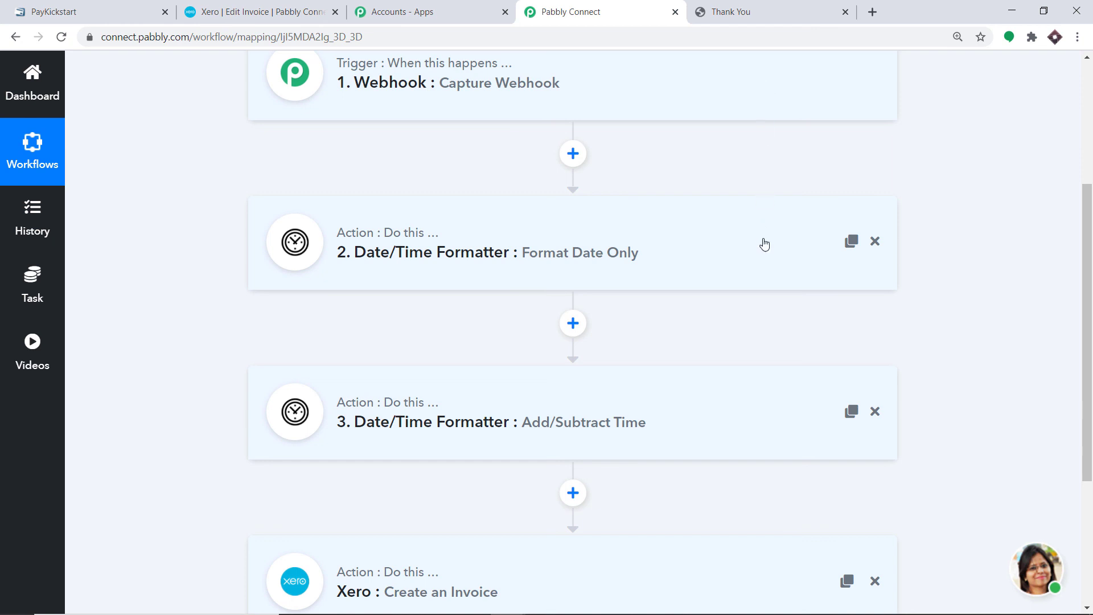
scroll(1087, 331, "down", 2)
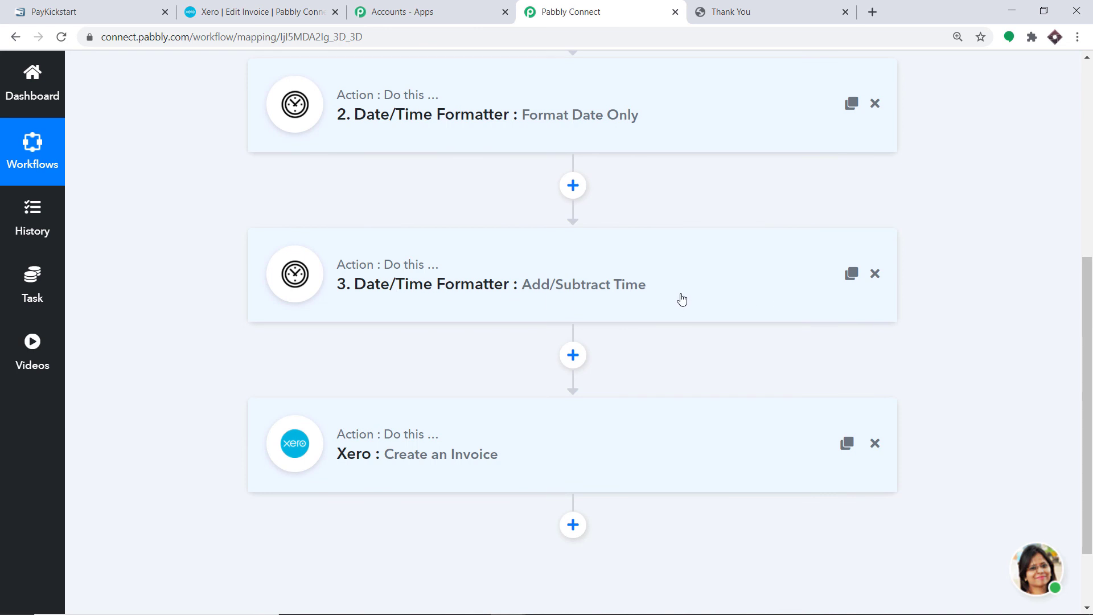
scroll(1087, 398, "down", 2)
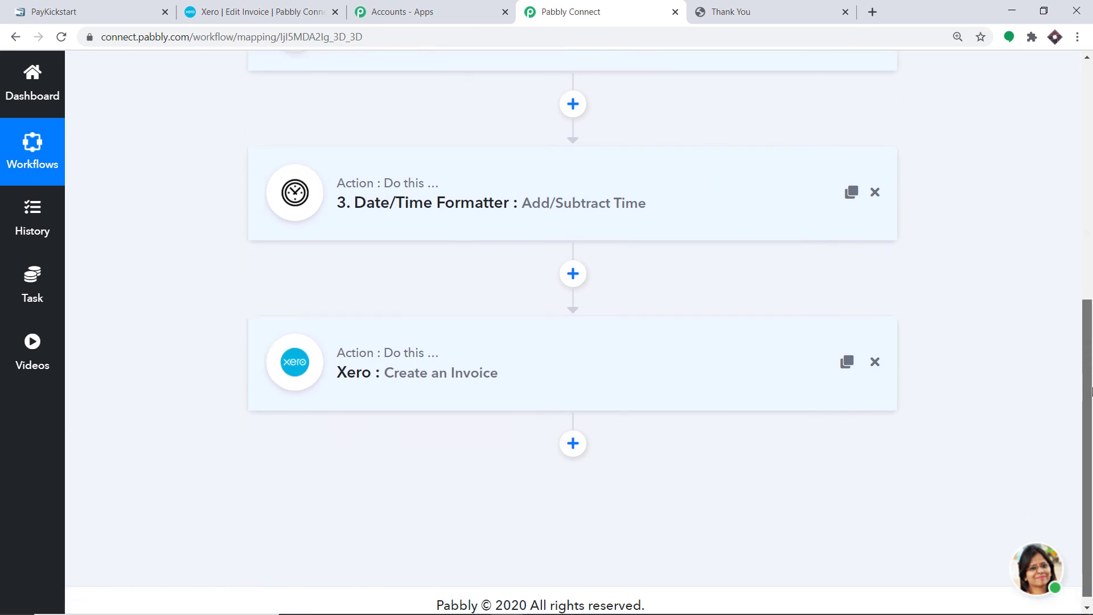
scroll(402, 162, "up", 4)
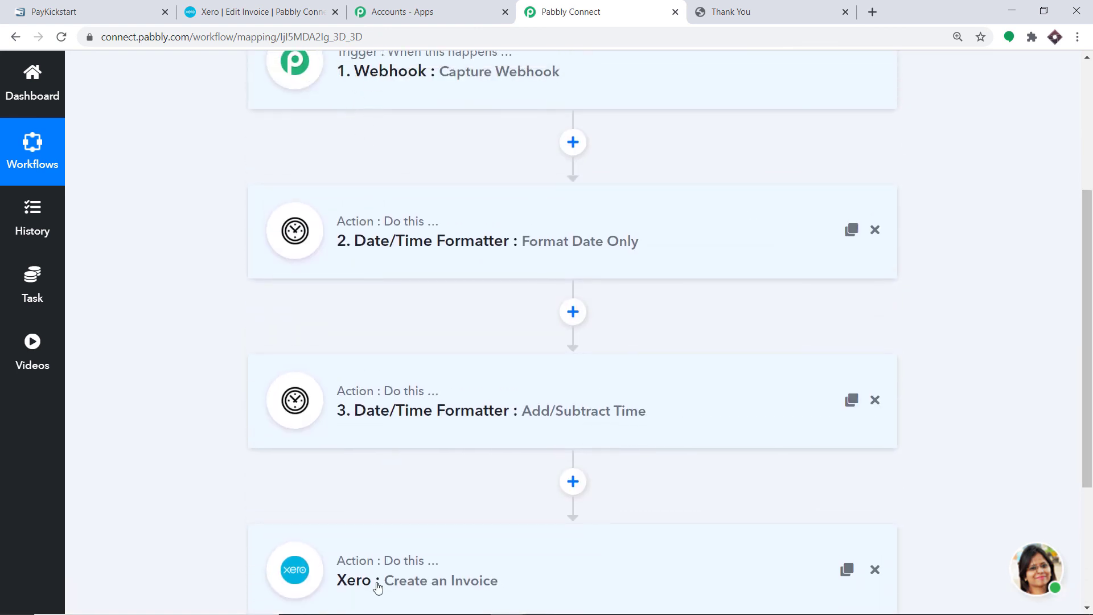
Copy the Tshirt funnel's checkout URL from PayKickstart and open that checkout page in a new browser tab
left_click(80, 8)
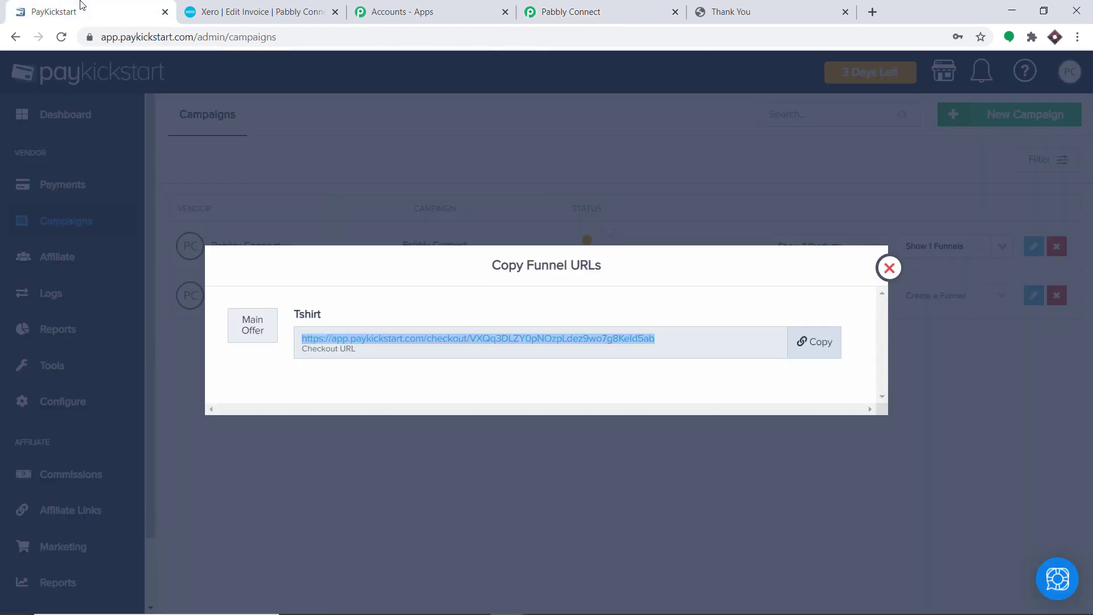
left_click(809, 342)
left_click(875, 11)
type("v")
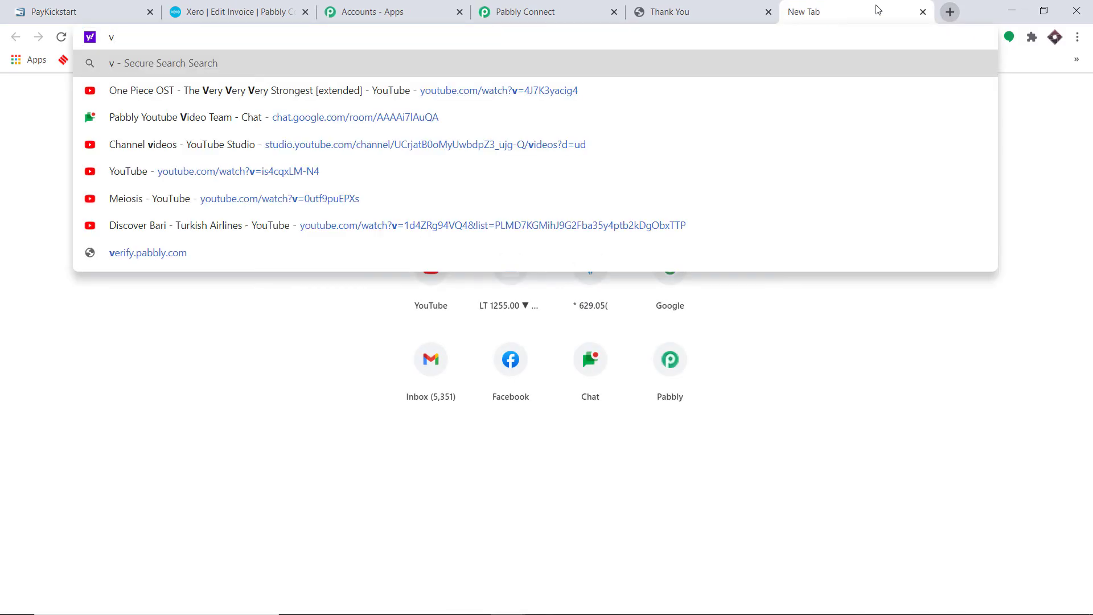
key("BackSpace")
key("ctrl+v")
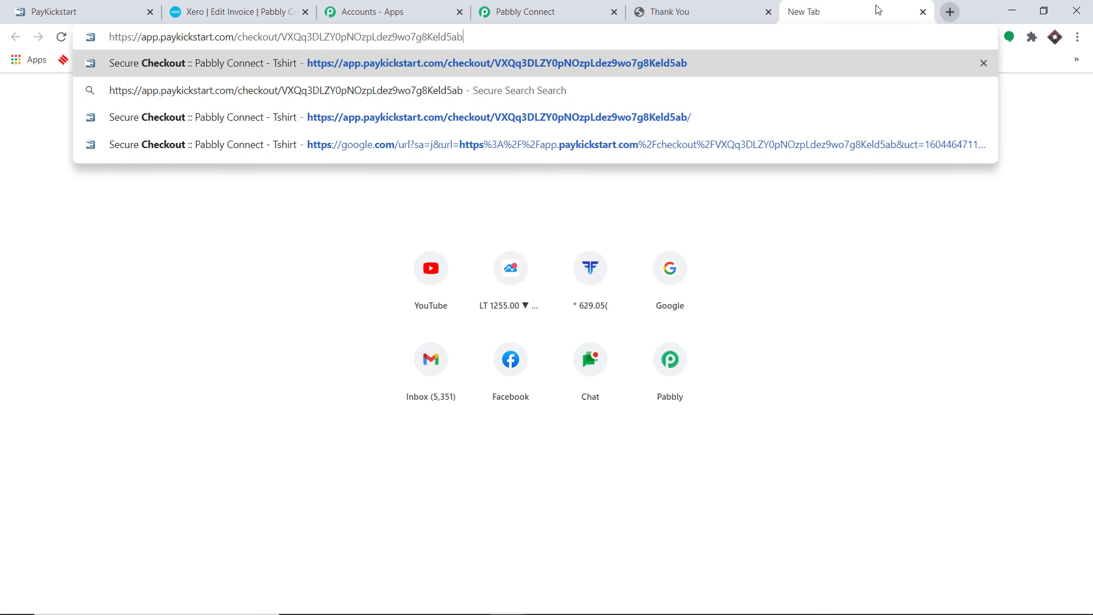
key("Return")
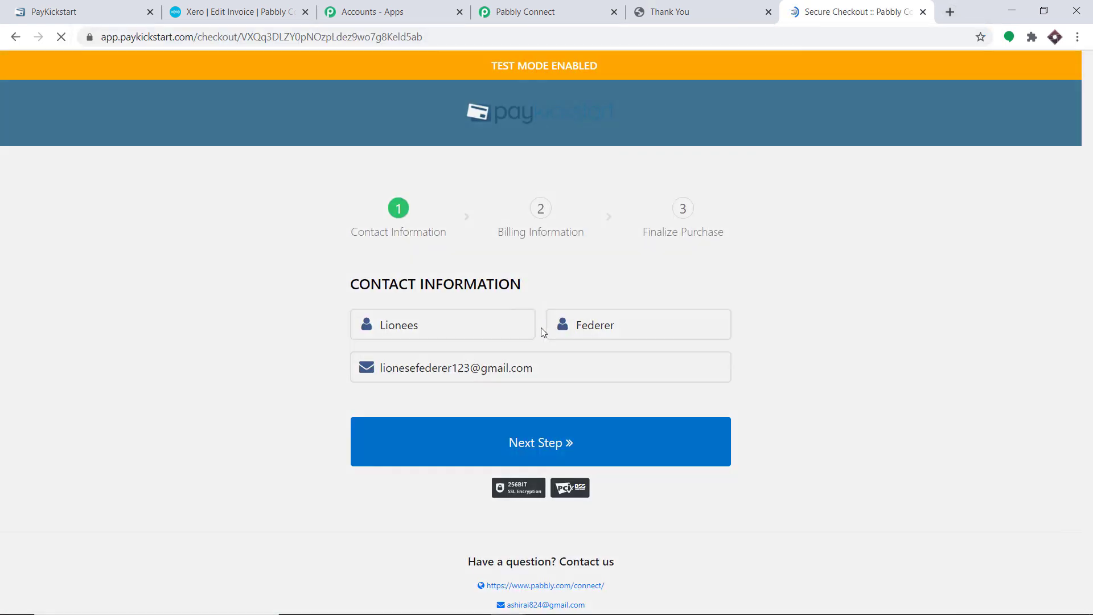
Replace the first and last name in the checkout's contact information with a new test customer's name
left_click(539, 351)
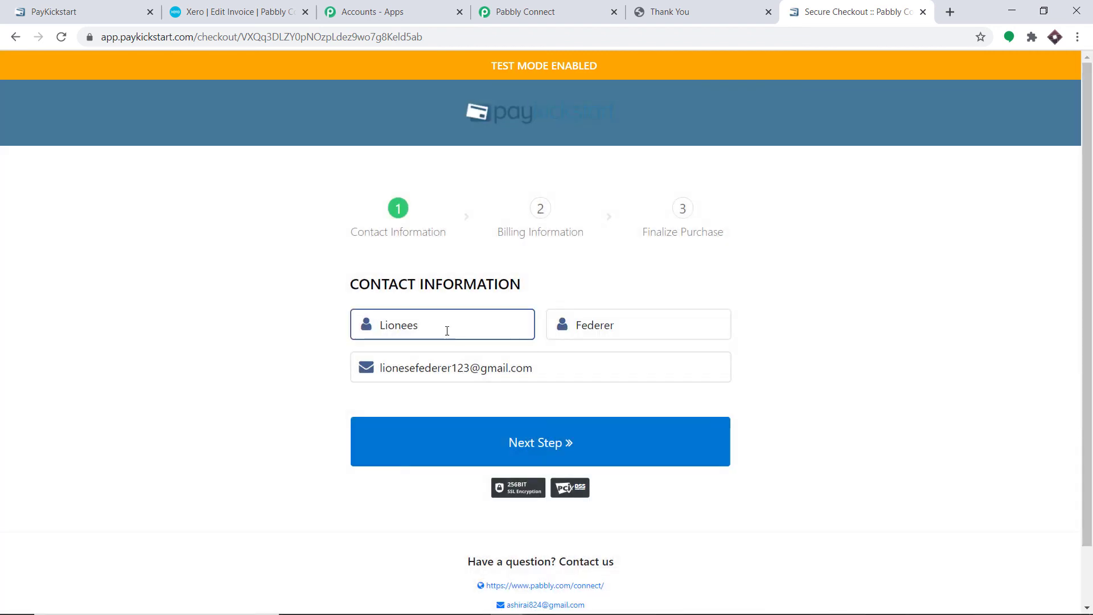
left_click_drag(446, 330, 323, 320)
key("BackSpace")
type("Rafeal")
key("Tab")
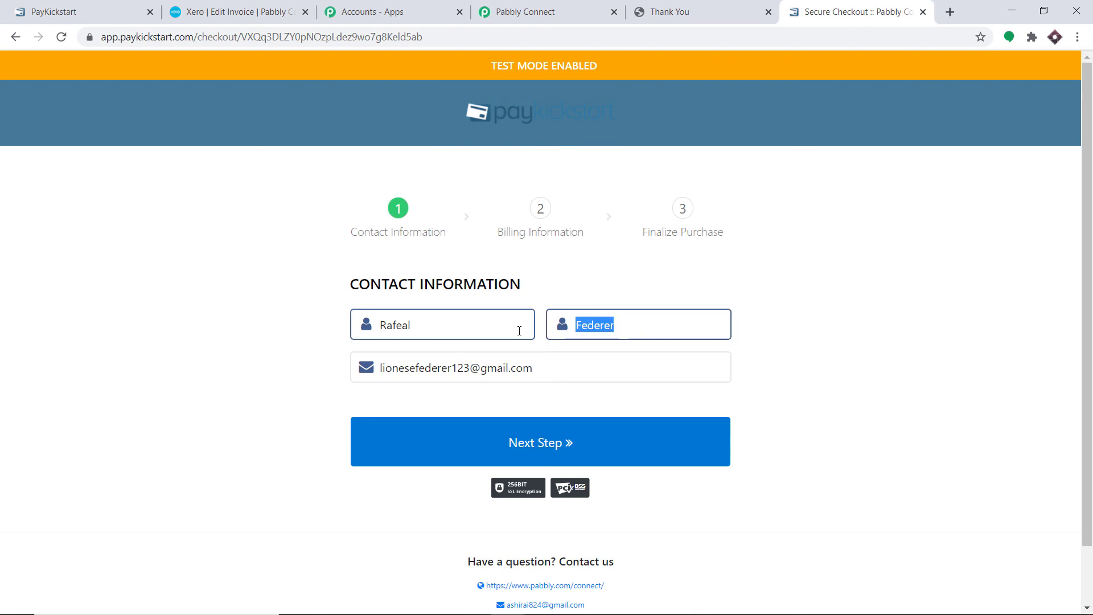
key("BackSpace")
type("Nadal")
left_click(521, 371)
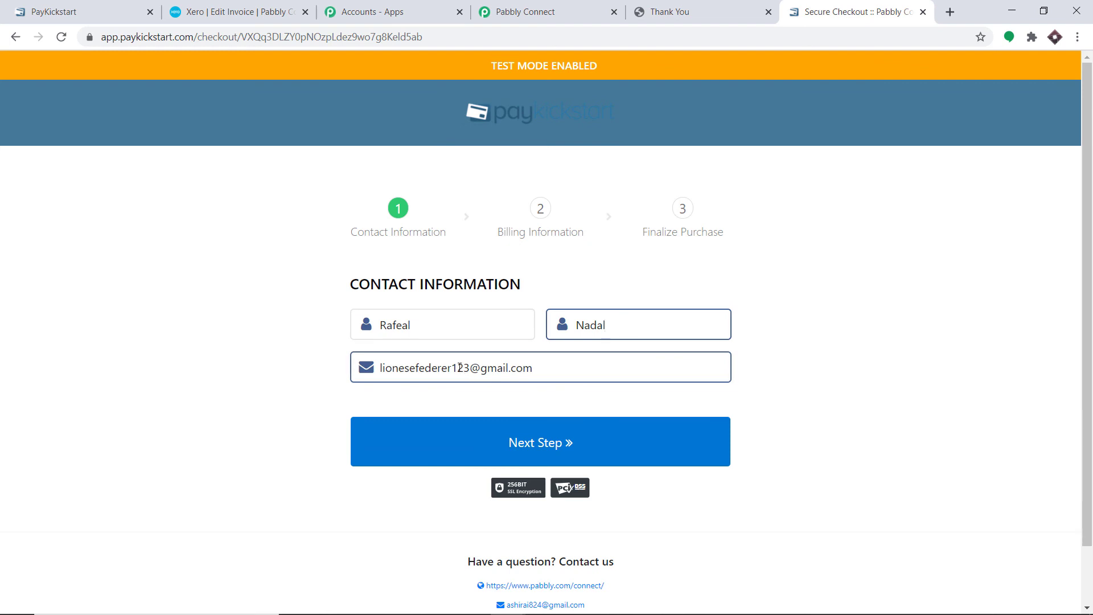
left_click_drag(469, 371, 367, 378)
type("tennisgu")
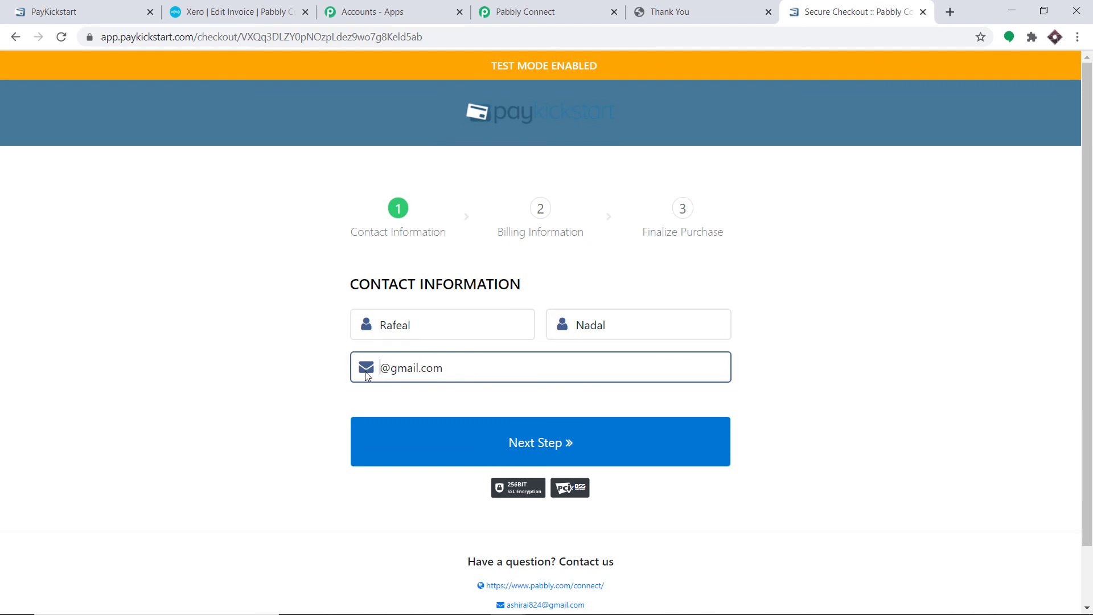
type("y")
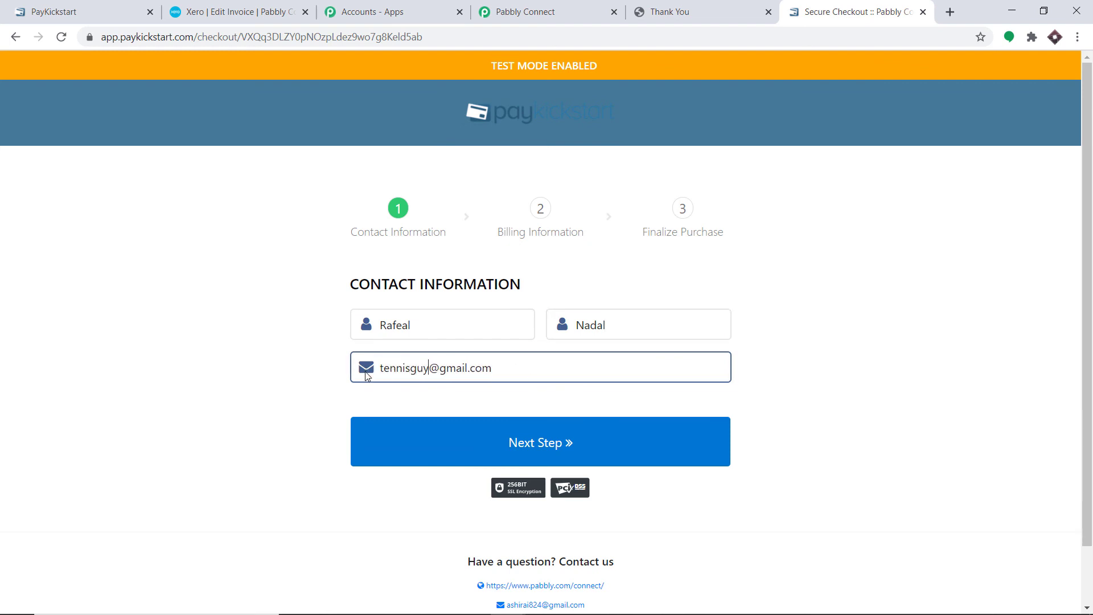
left_click(625, 444)
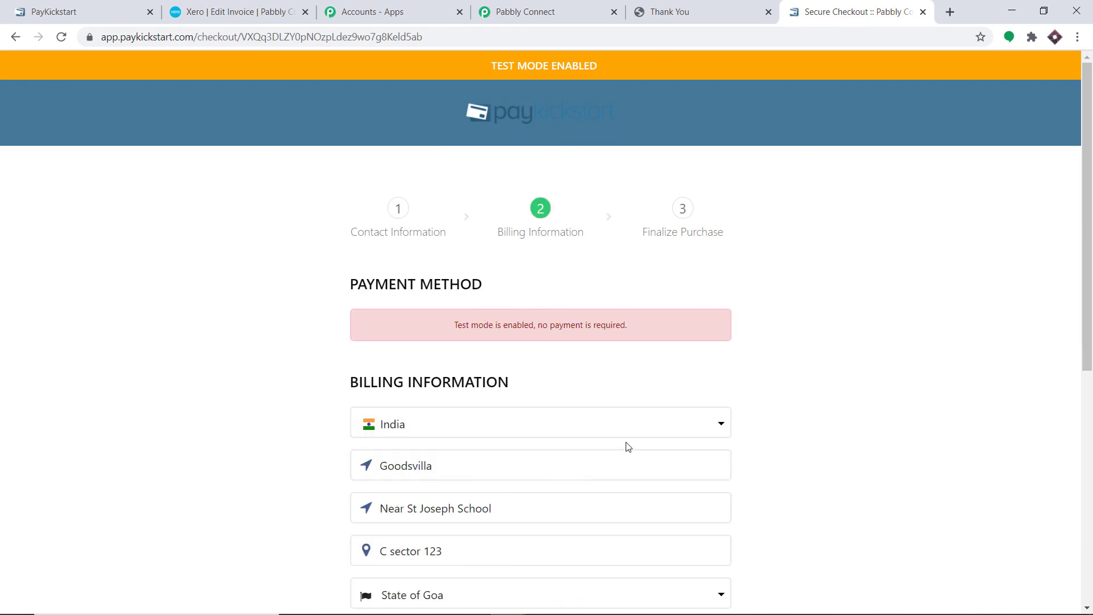
Fill in the billing address and phone number from the saved address suggestion, continue to the final step, and complete the test purchase
scroll(523, 373, "up", 3)
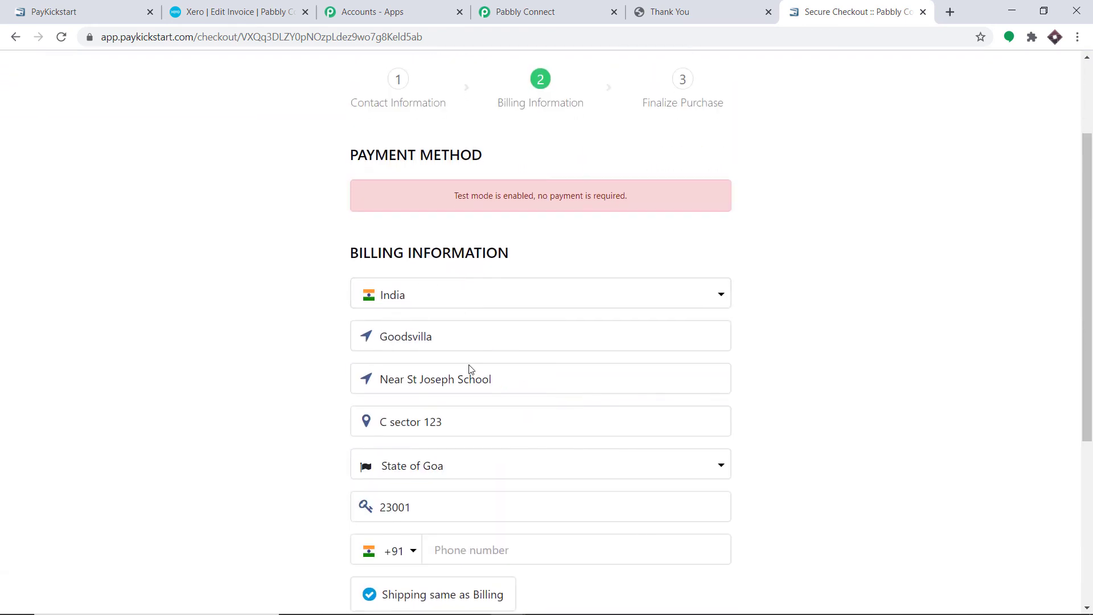
scroll(471, 371, "down", 4)
left_click(500, 335)
left_click(469, 199)
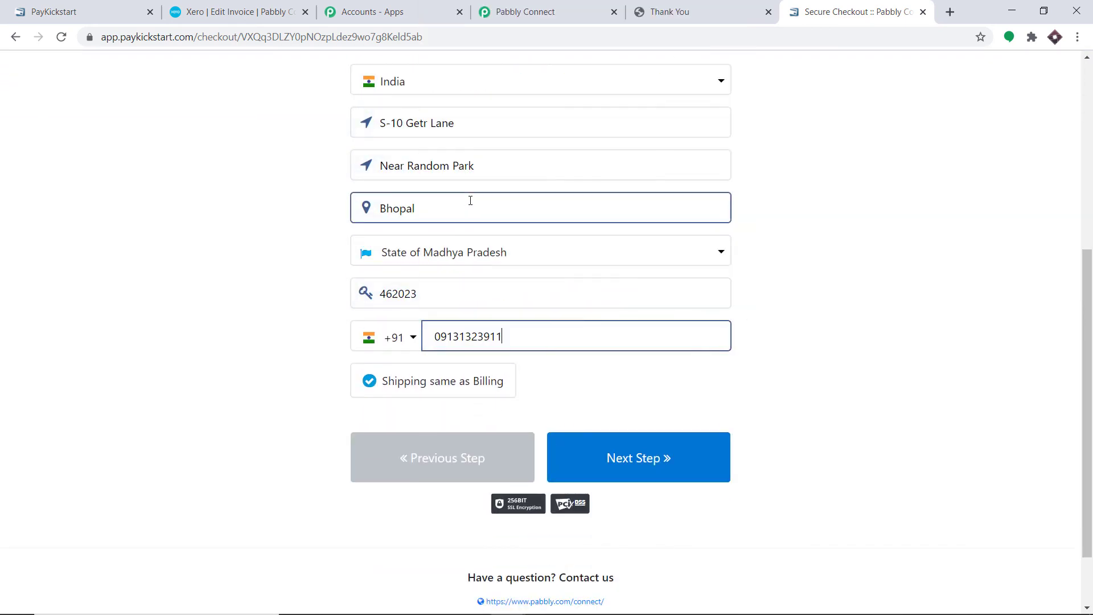
left_click(642, 458)
left_click(639, 419)
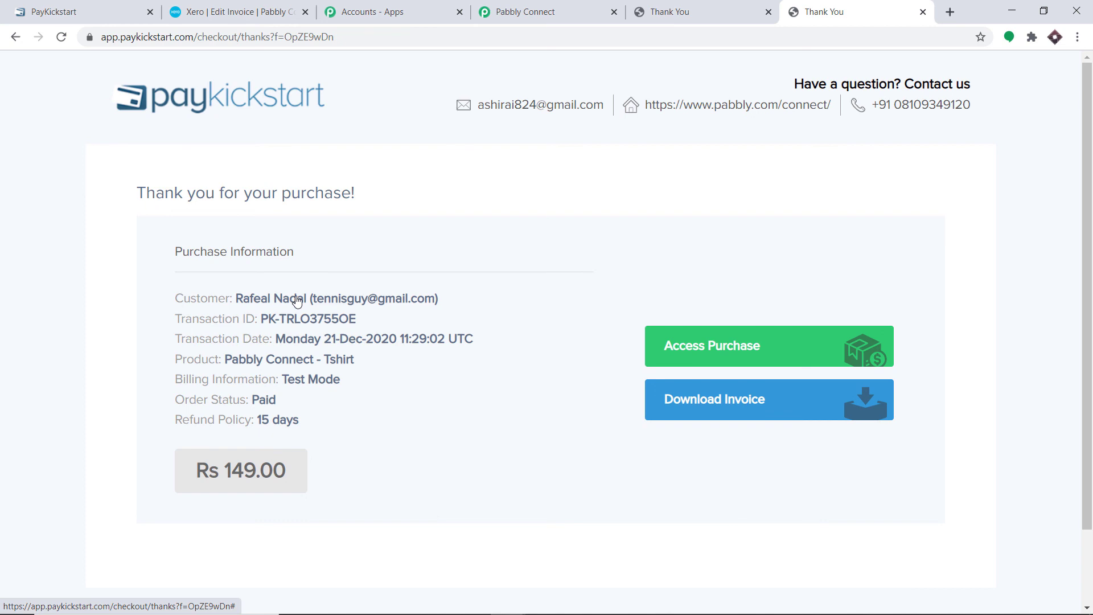
Switch to Xero, load the list of all invoices, and open the newest PayKickstart draft invoice for the new test customer
left_click(199, 11)
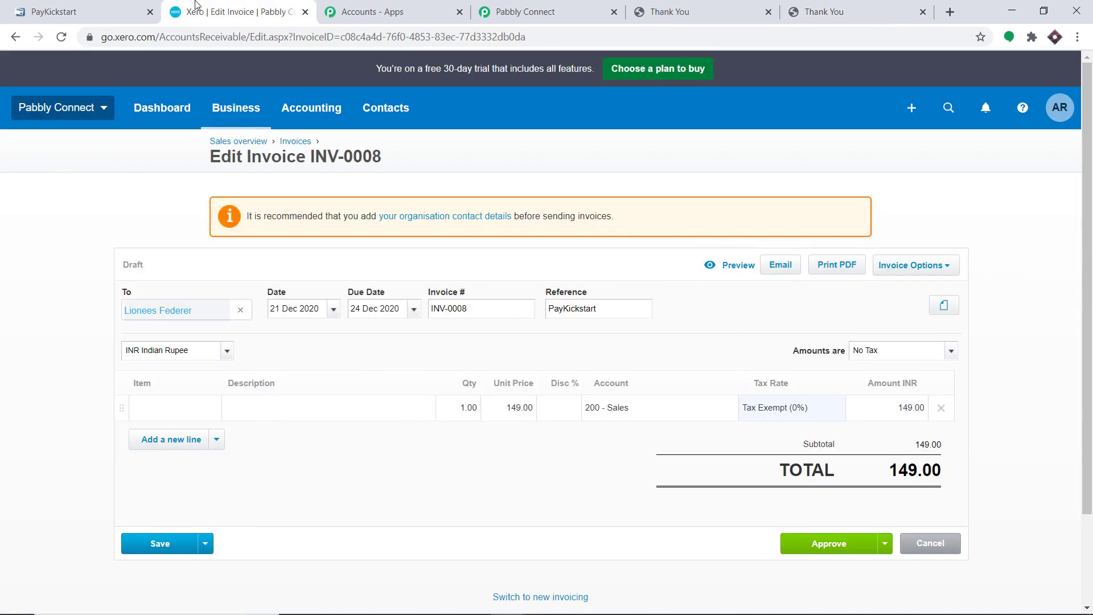
left_click(228, 111)
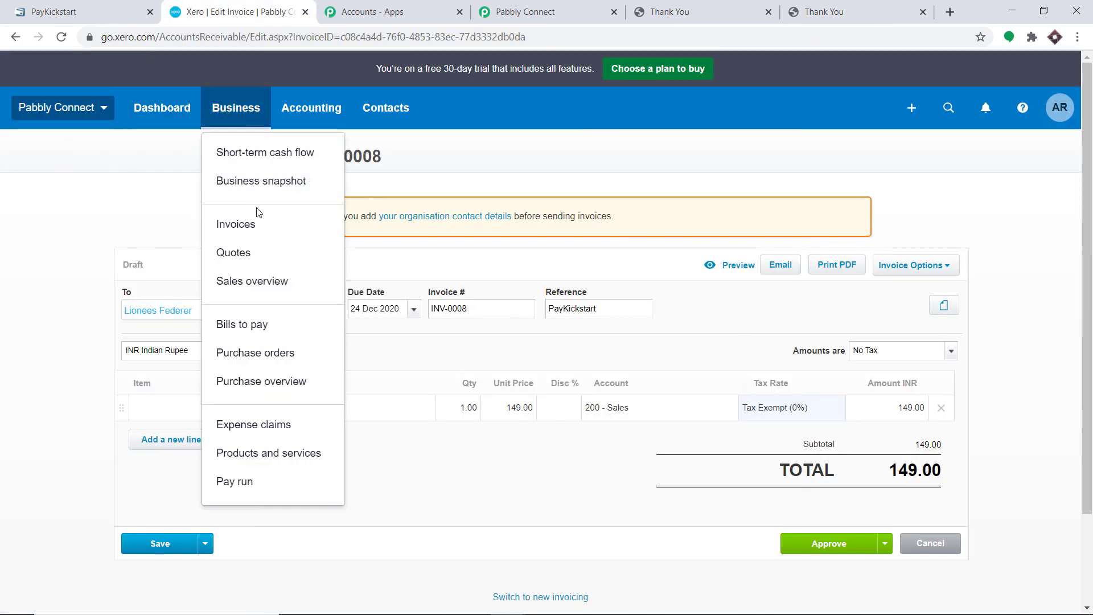
left_click(258, 221)
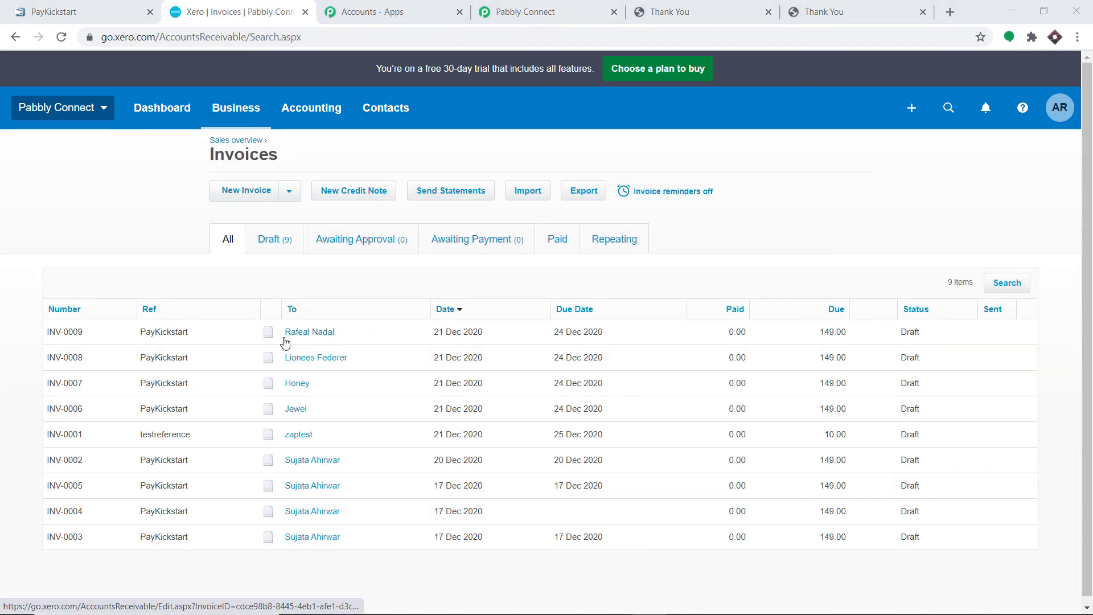
left_click(310, 336)
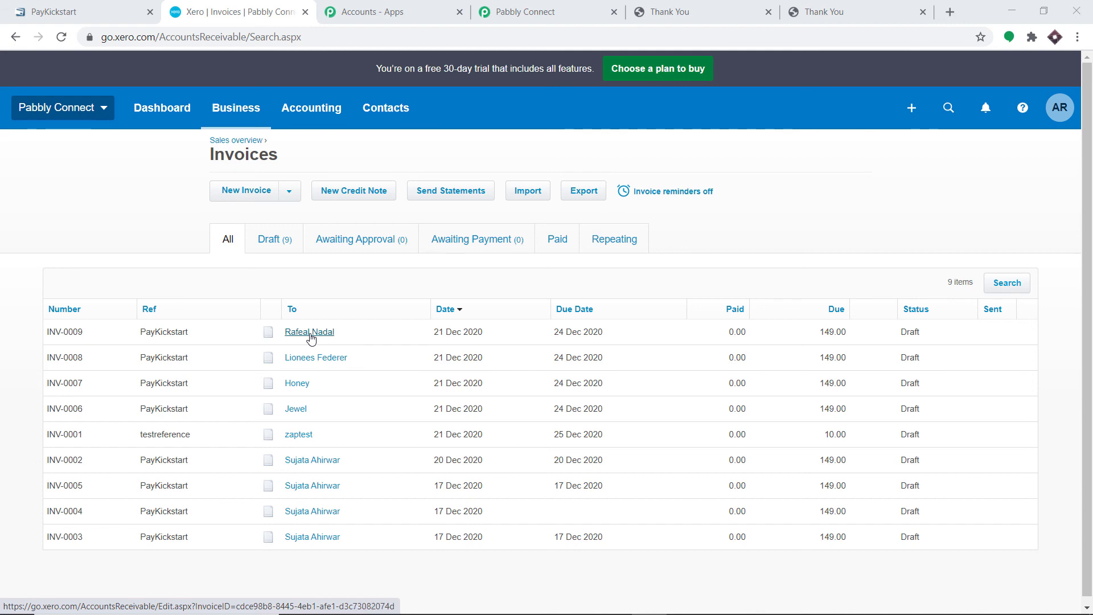